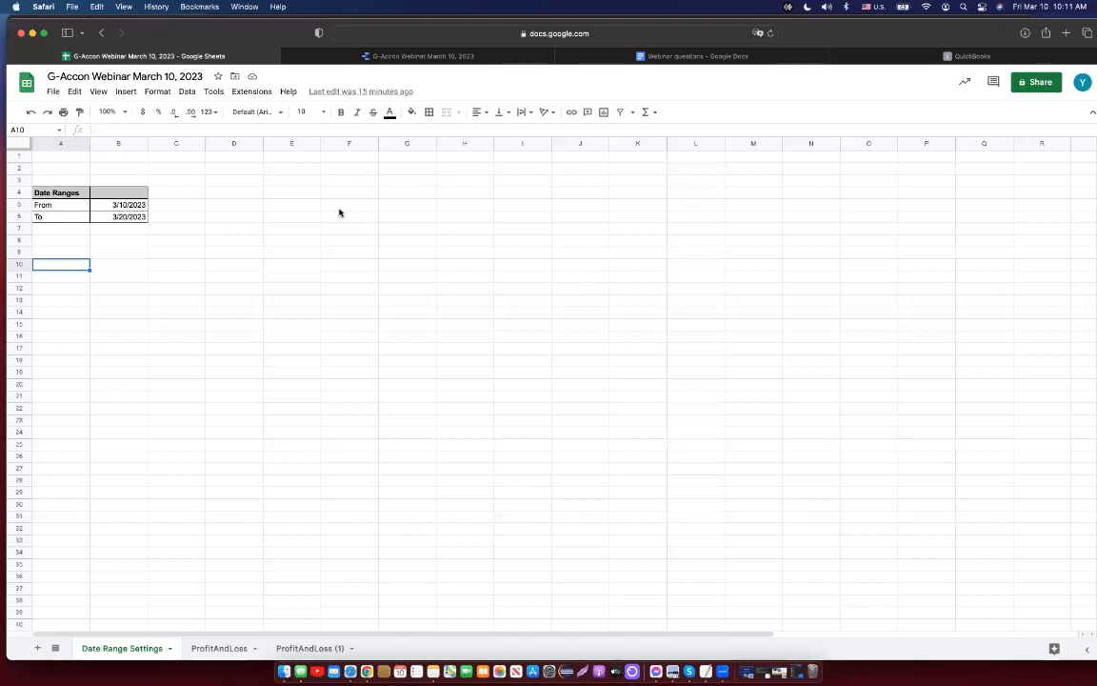
# Step: Start a G-Accon for QuickBooks consolidated report template and exclude the StartUp company from it
pyautogui.click(262, 95)
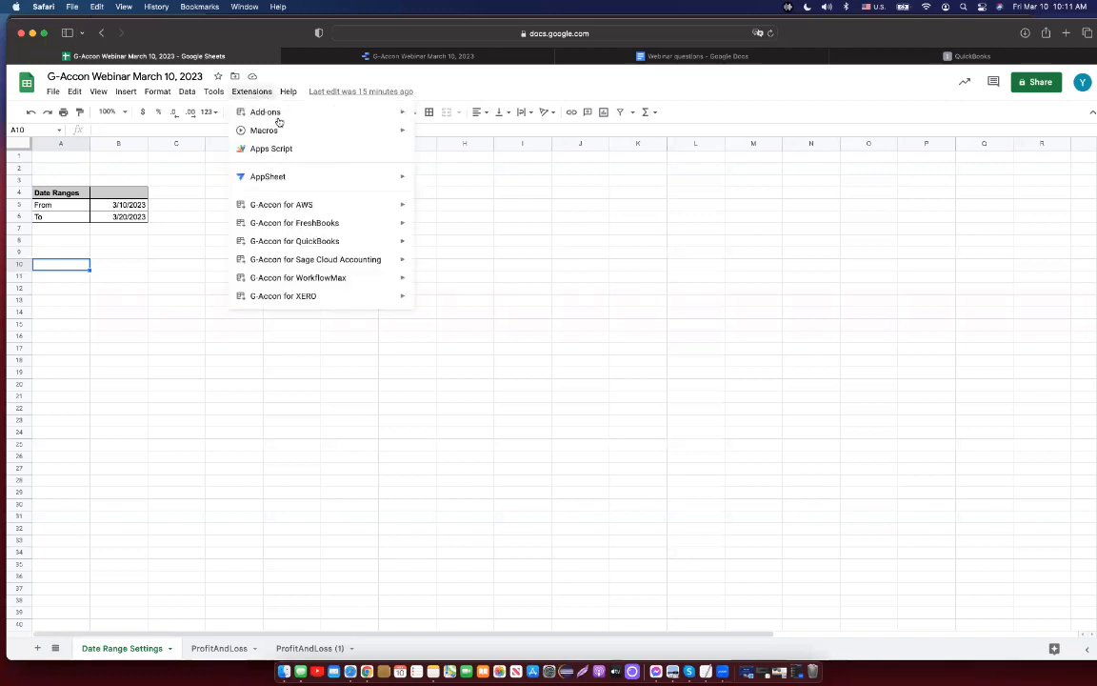
pyautogui.moveTo(322, 243)
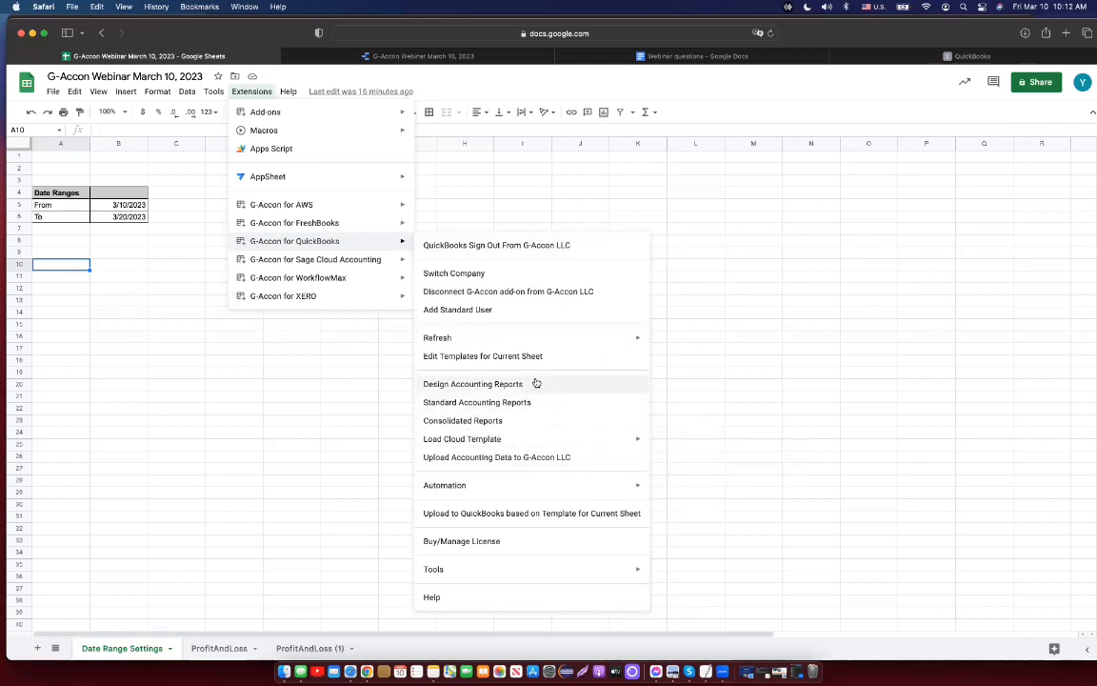
pyautogui.click(511, 422)
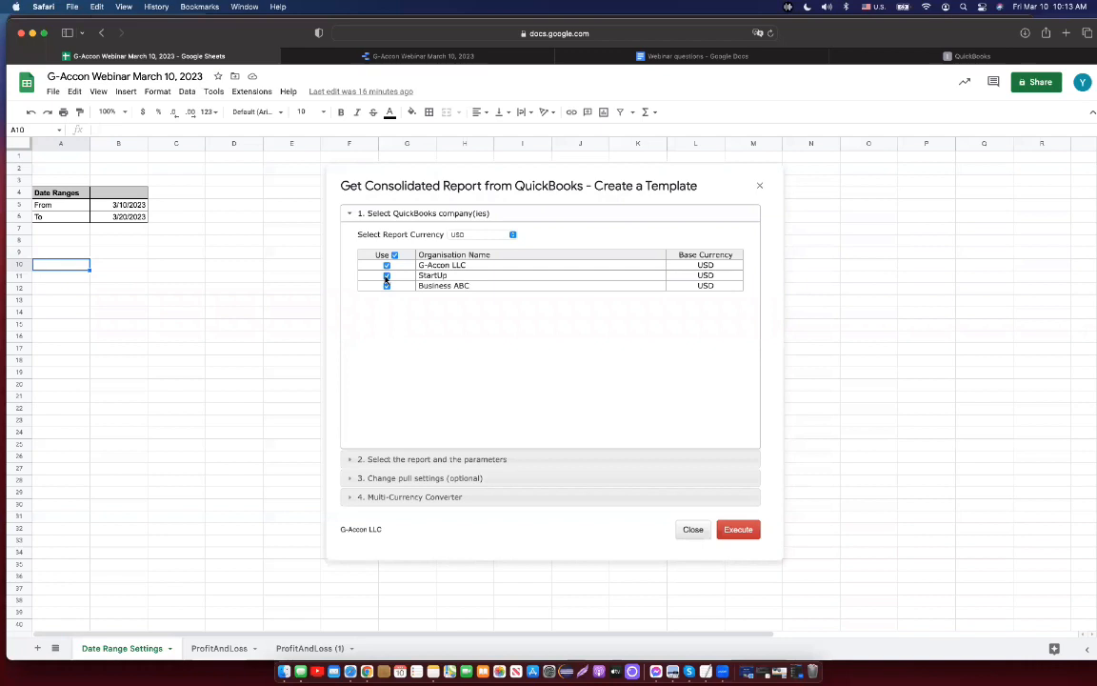
pyautogui.click(386, 276)
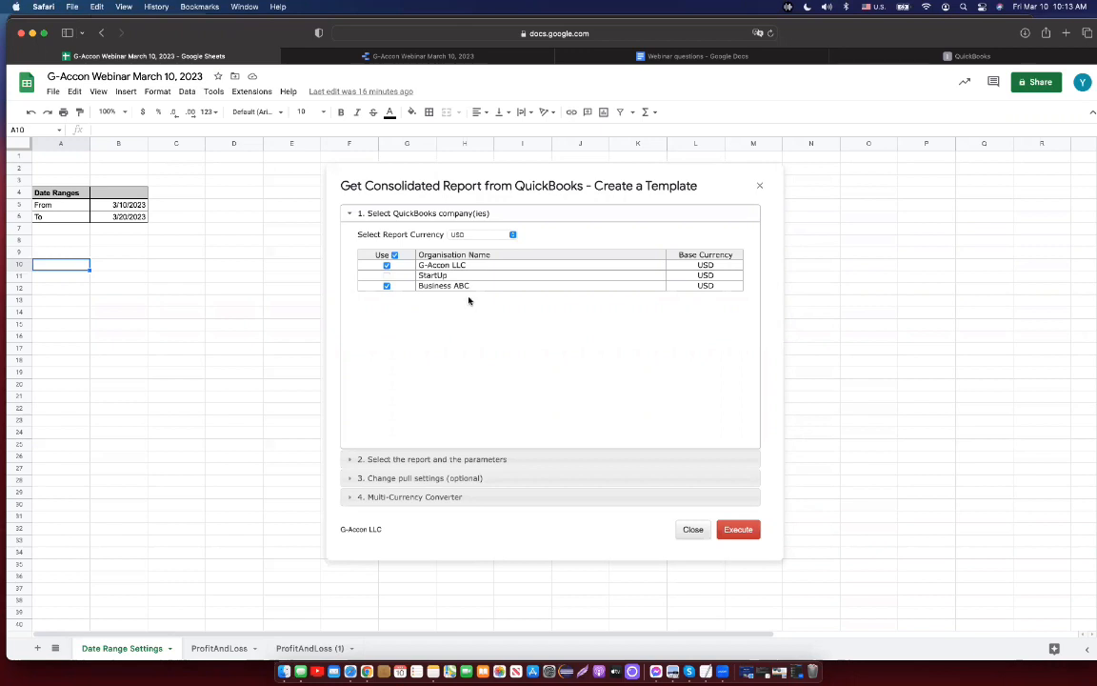
# Step: Choose Profit And Loss as the report for the consolidated template
pyautogui.click(490, 462)
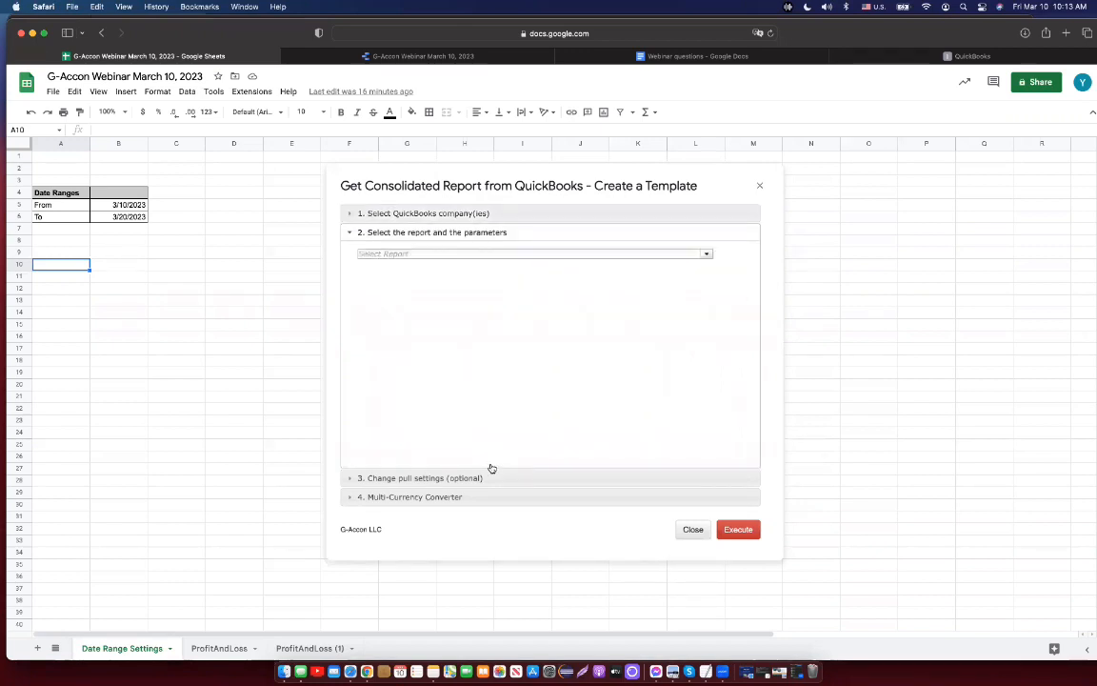
pyautogui.click(707, 254)
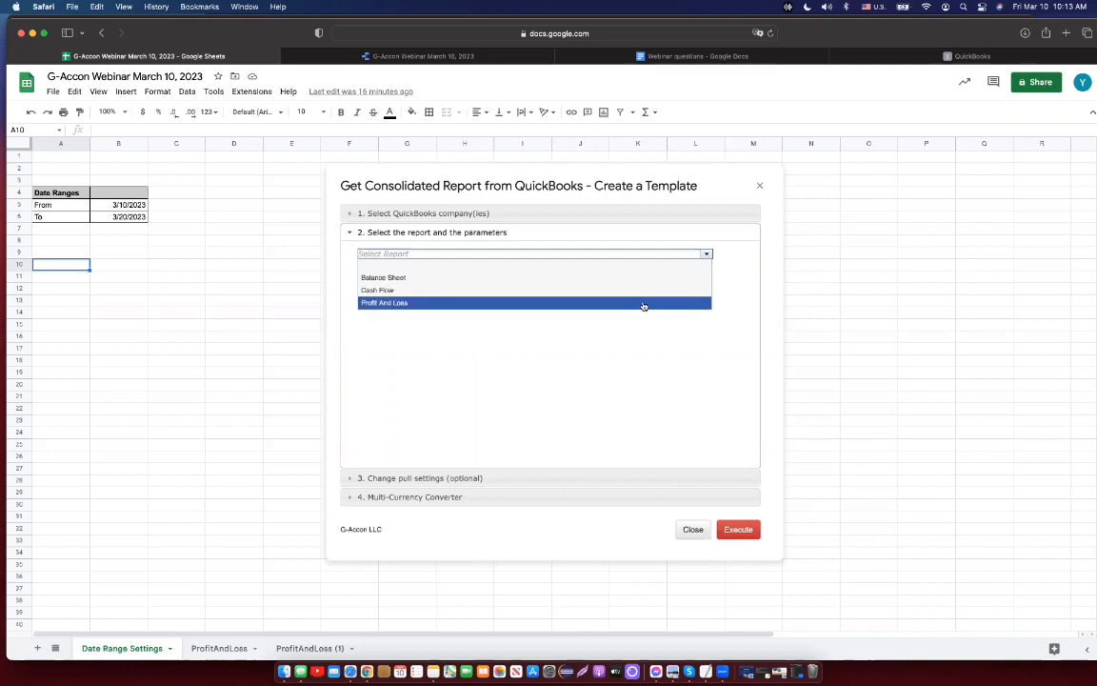
pyautogui.click(644, 303)
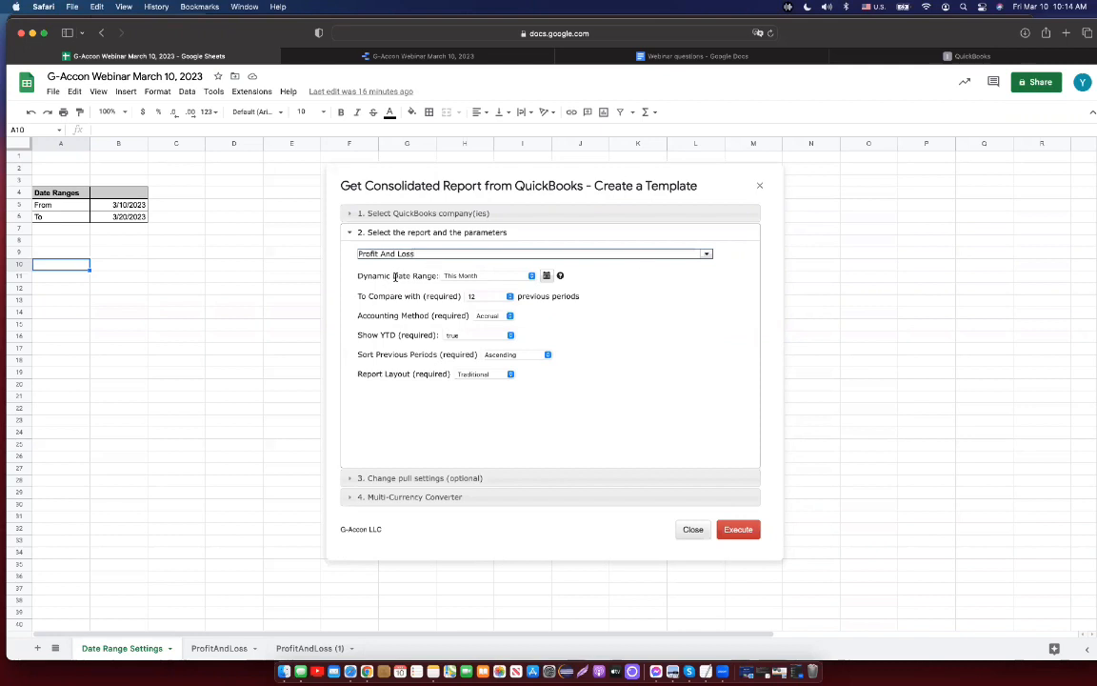
pyautogui.moveTo(393, 275); pyautogui.dragTo(441, 276)
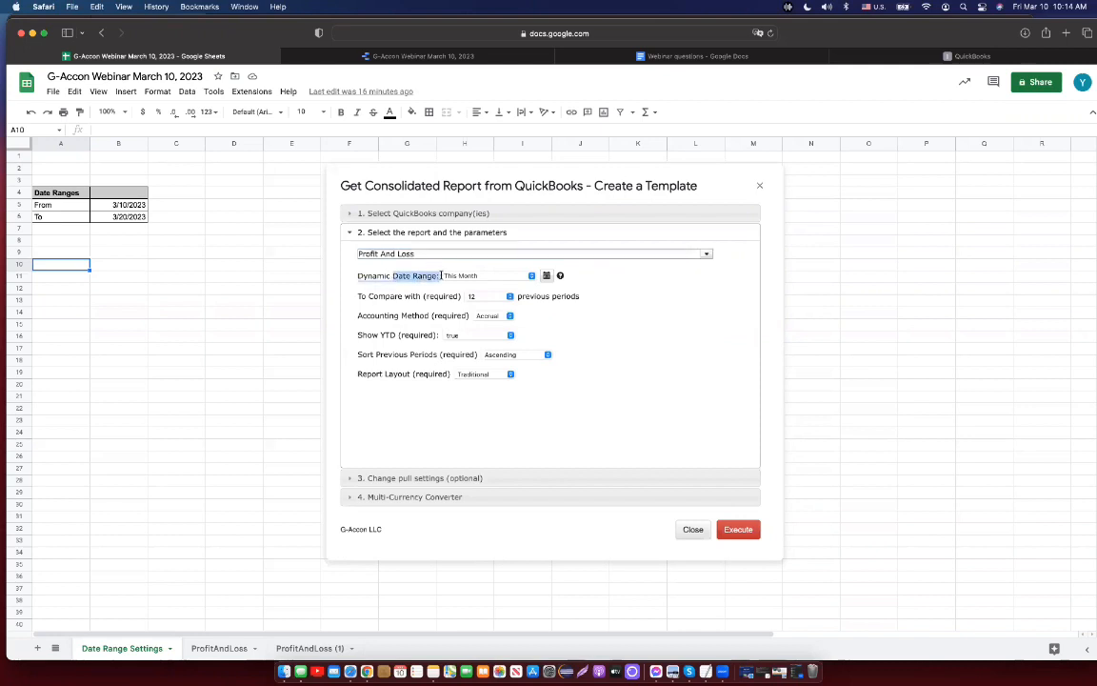
pyautogui.click(421, 283)
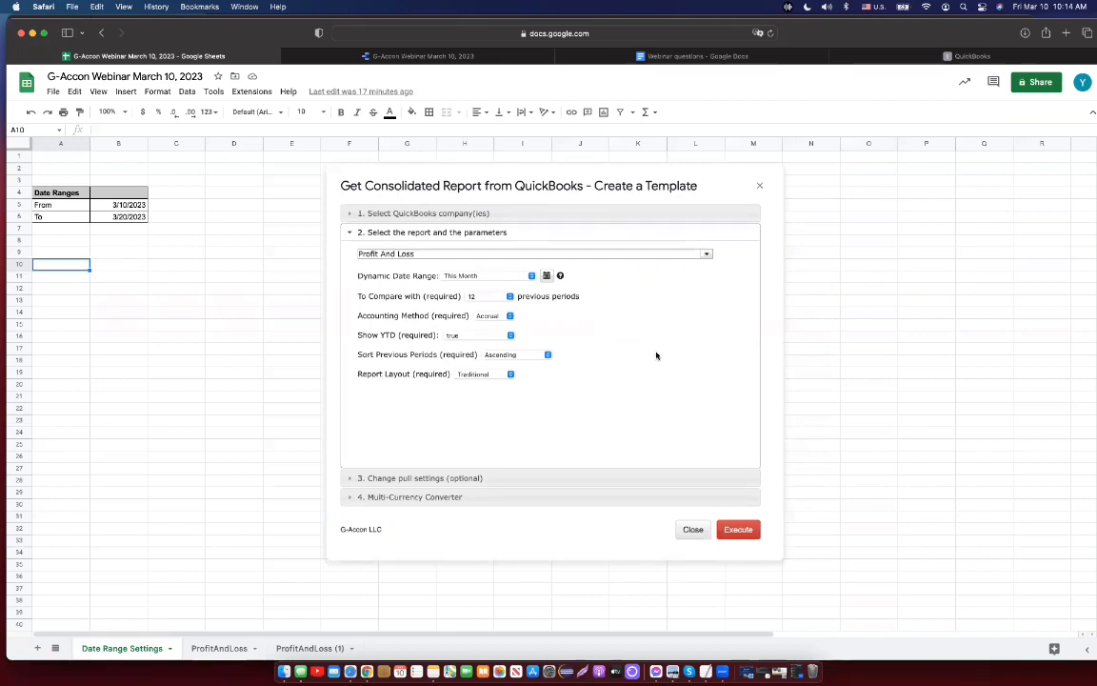
# Step: Switch the report from a dynamic to a static date range
pyautogui.click(551, 278)
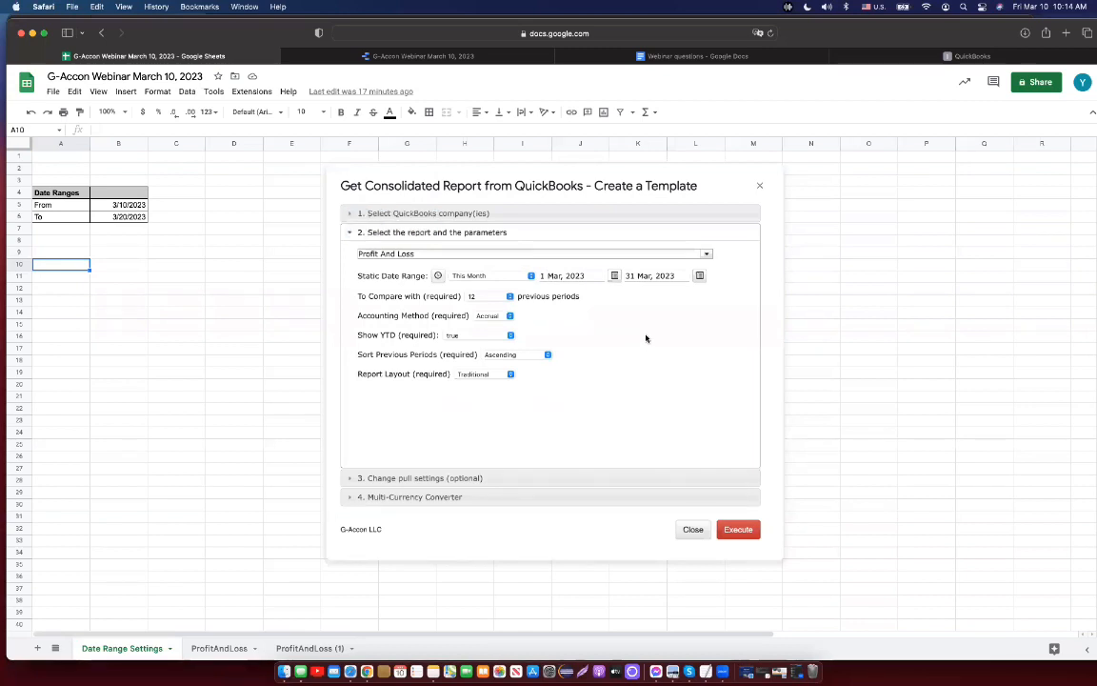
pyautogui.click(586, 276)
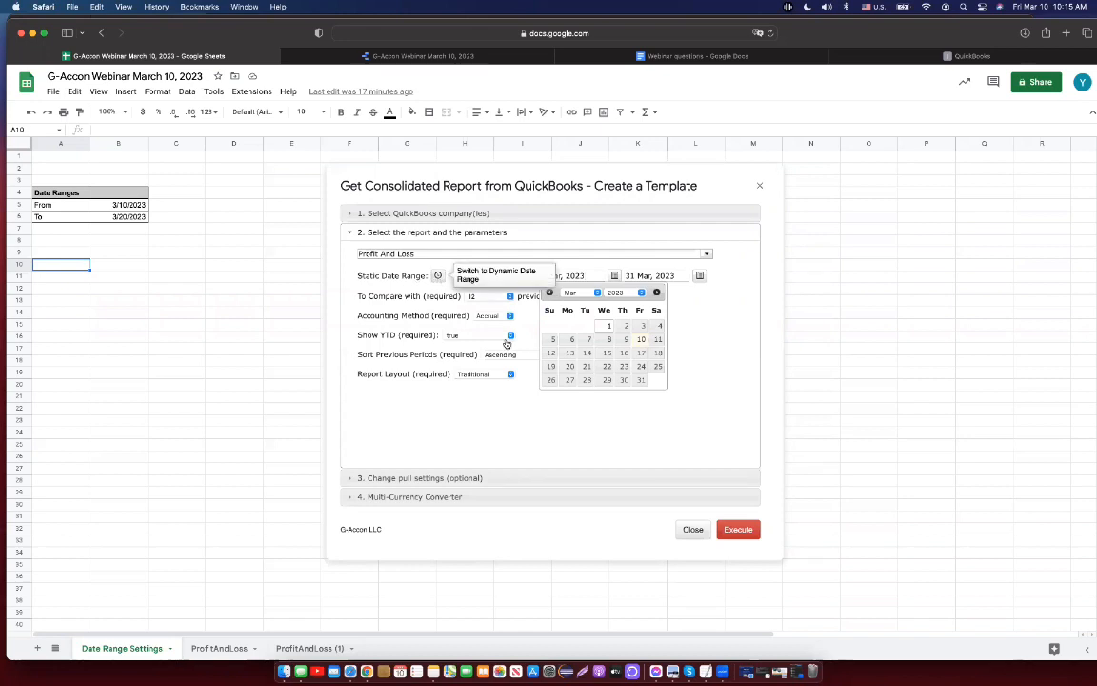
pyautogui.click(438, 277)
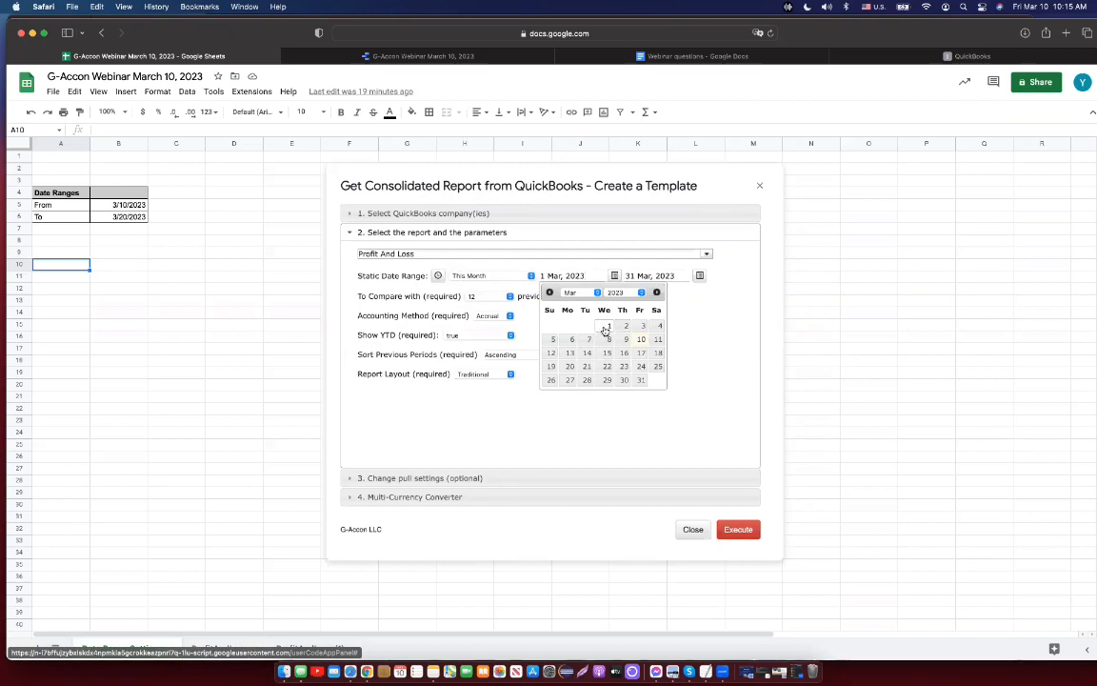
pyautogui.click(688, 354)
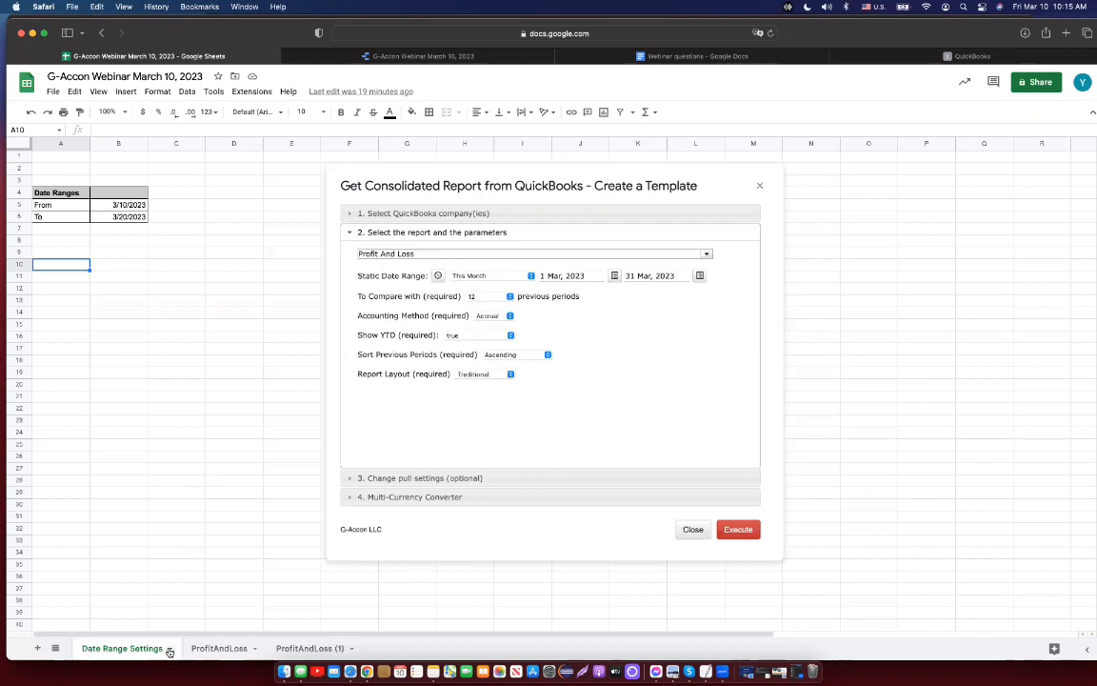
# Step: Link the report's start date to the From date in cell B5 of the Date Range Settings sheet
pyautogui.click(141, 209)
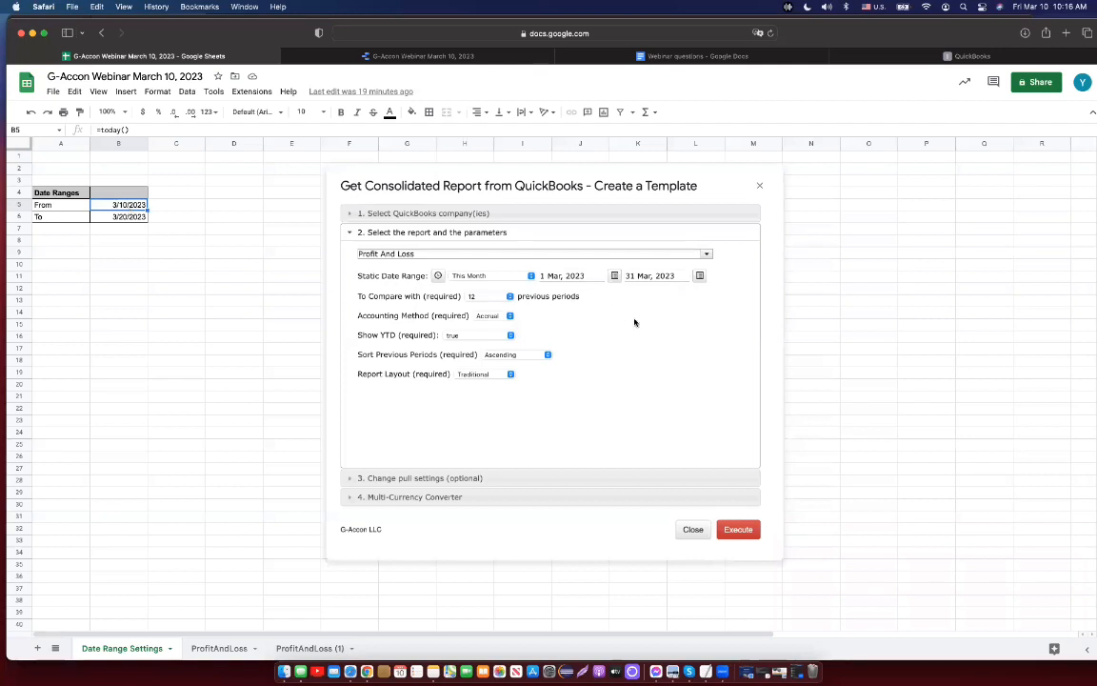
pyautogui.click(615, 276)
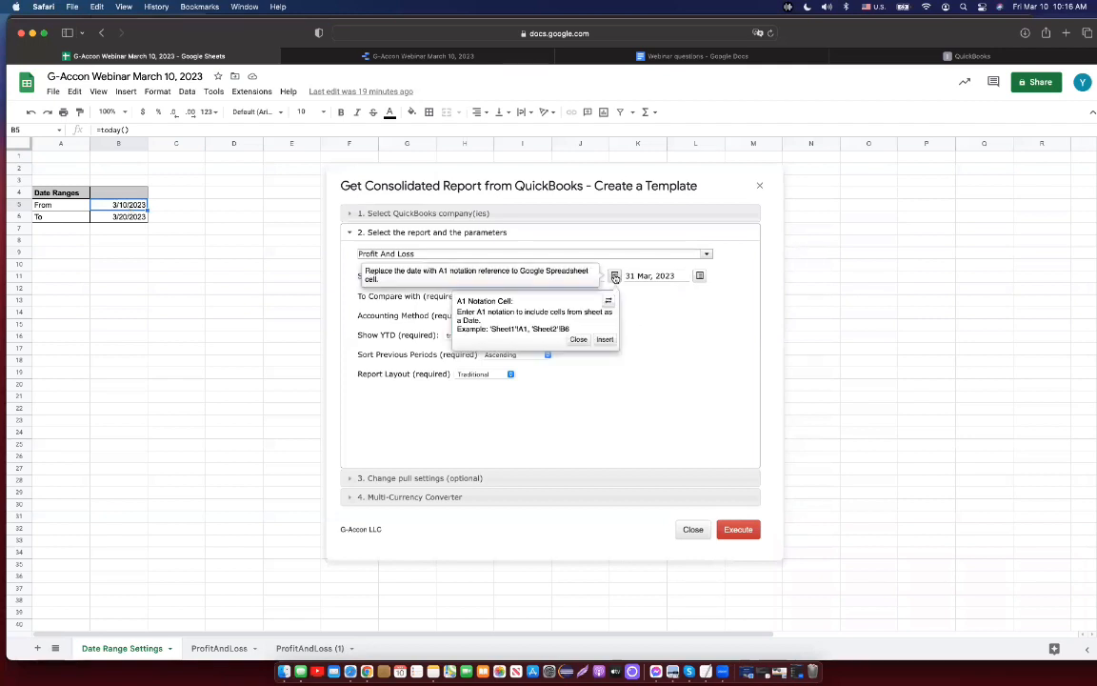
pyautogui.click(607, 302)
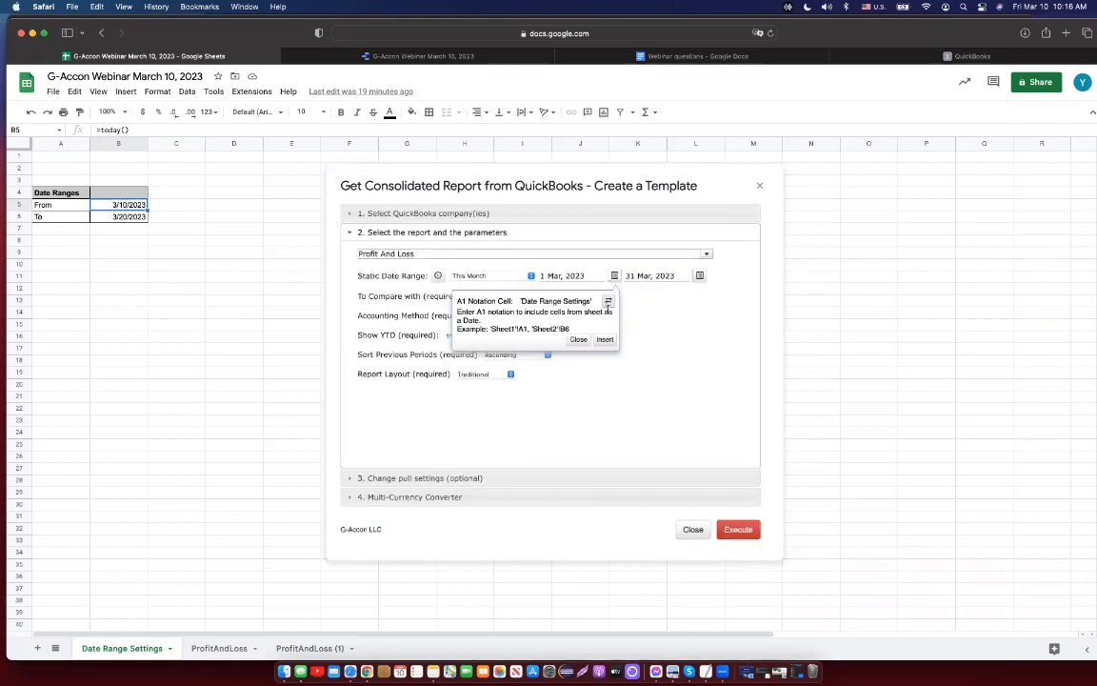
pyautogui.click(605, 339)
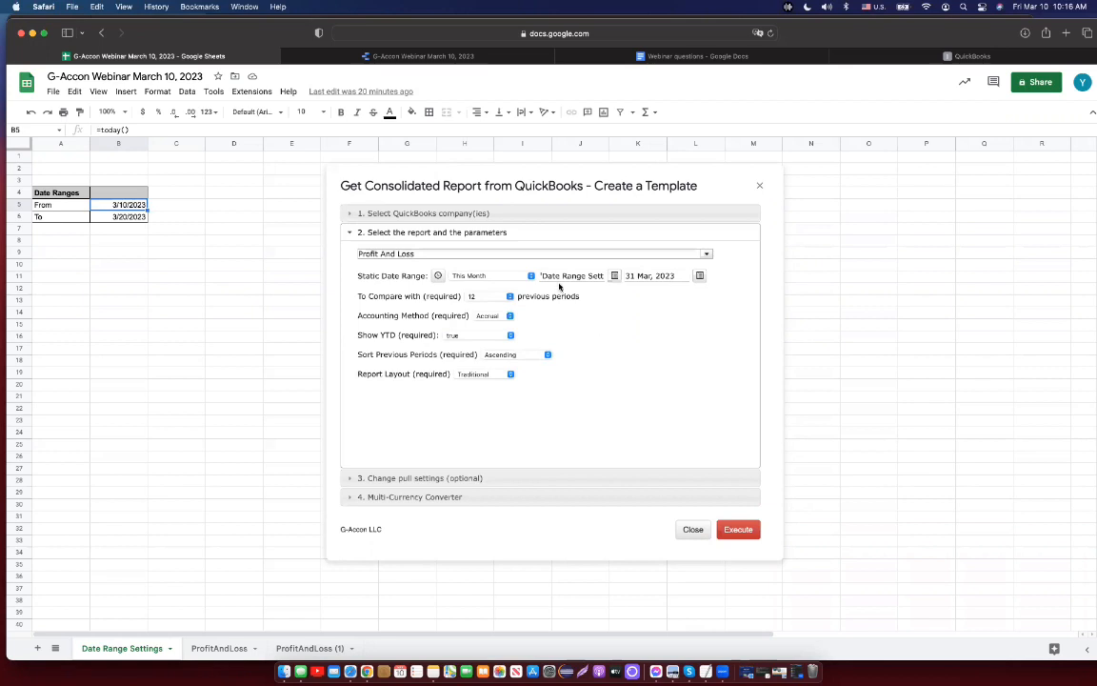
# Step: Link the report's end date to the To date in cell B6 of the Date Range Settings sheet
pyautogui.click(126, 217)
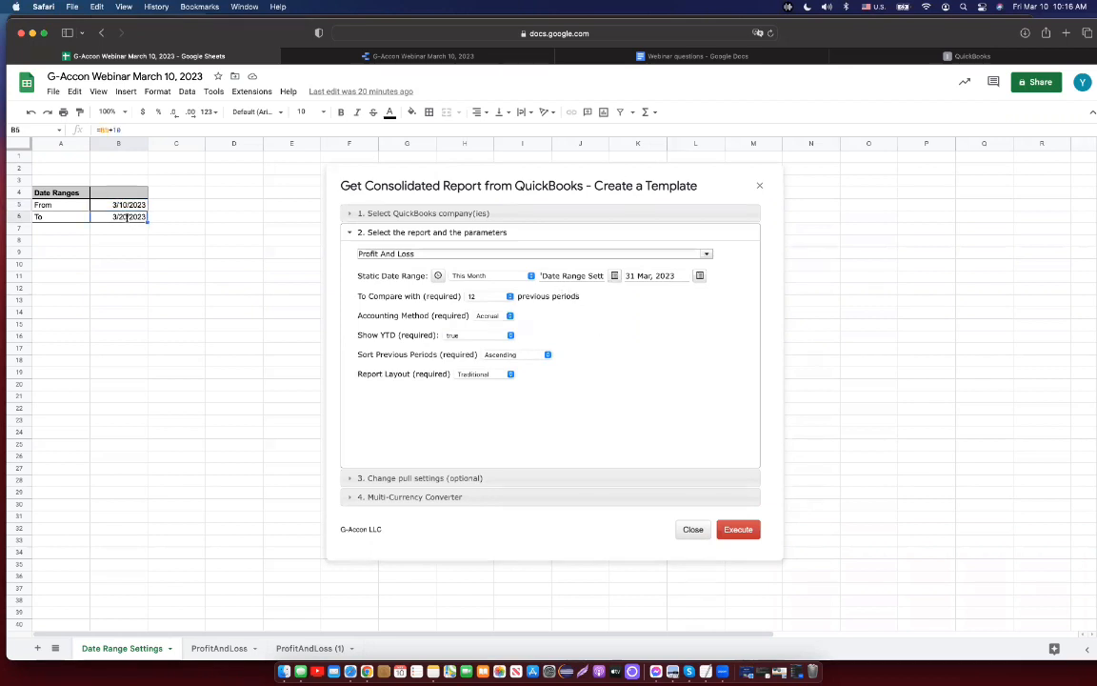
pyautogui.click(701, 276)
pyautogui.click(696, 302)
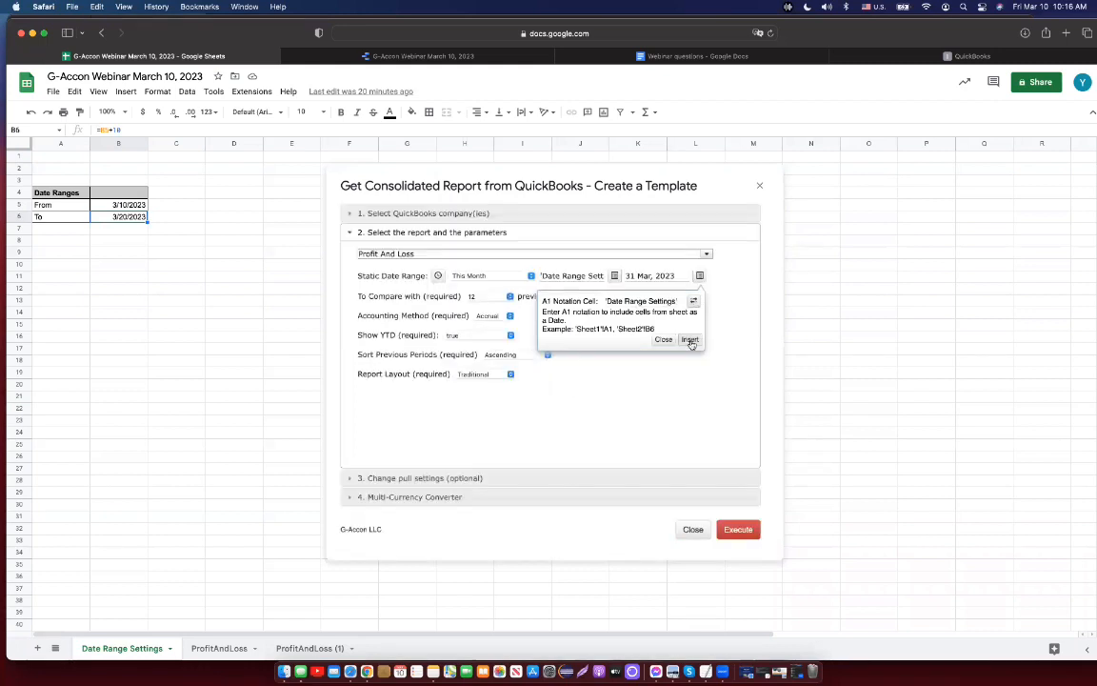
pyautogui.click(691, 341)
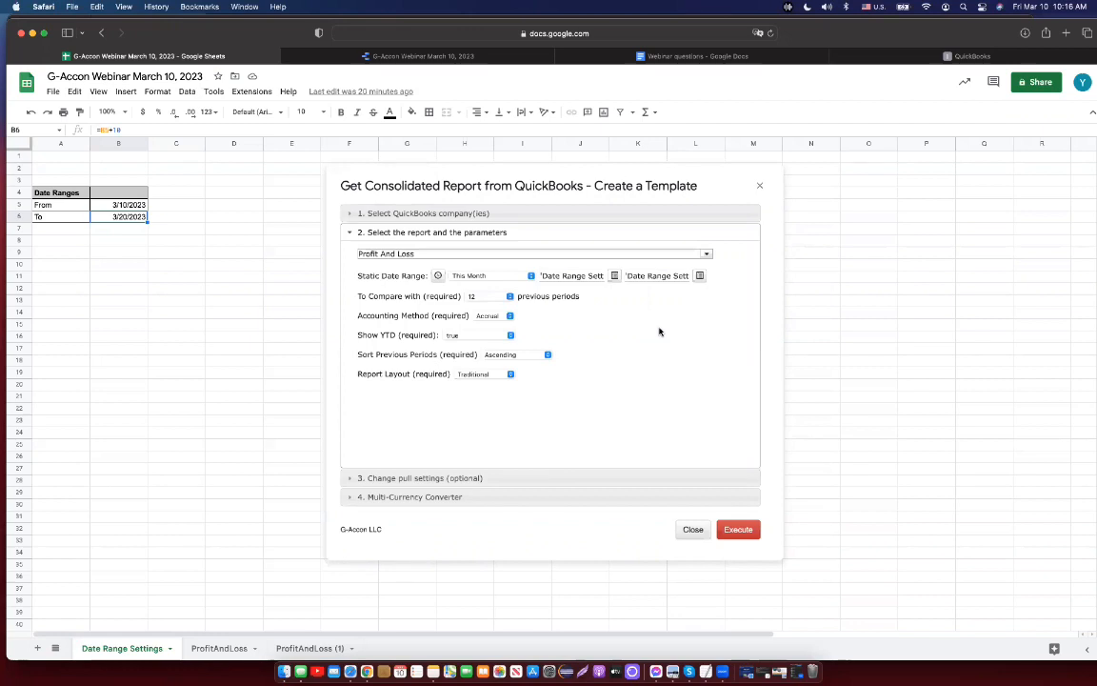
# Step: Set the Profit And Loss report to compare with 2 previous periods
pyautogui.click(509, 298)
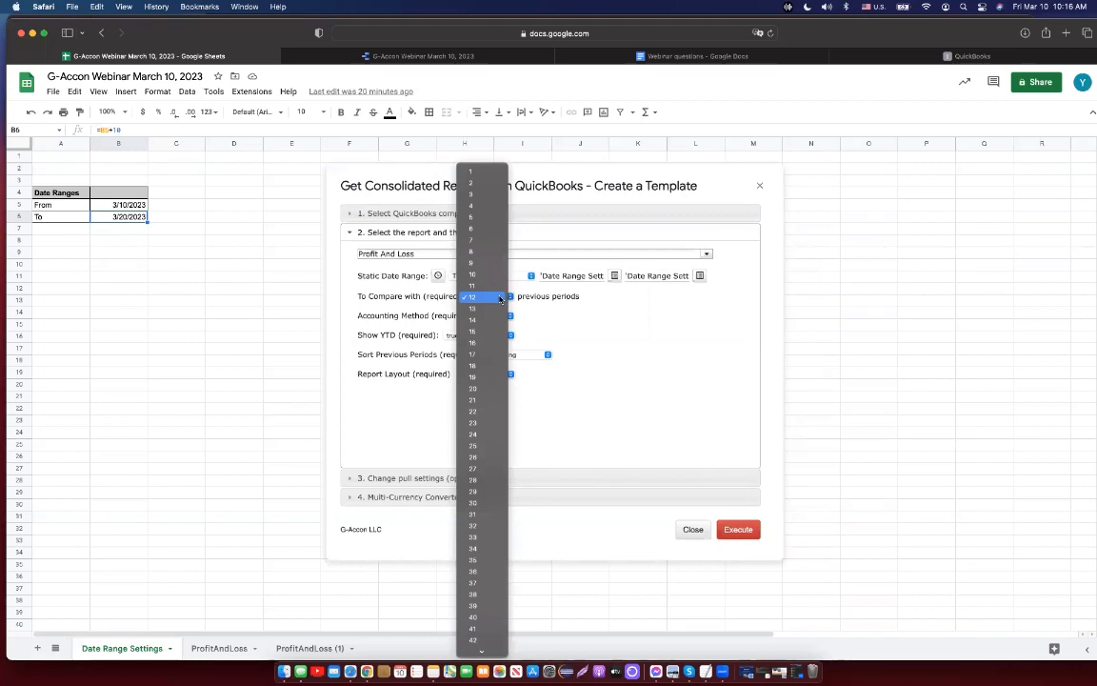
pyautogui.click(500, 298)
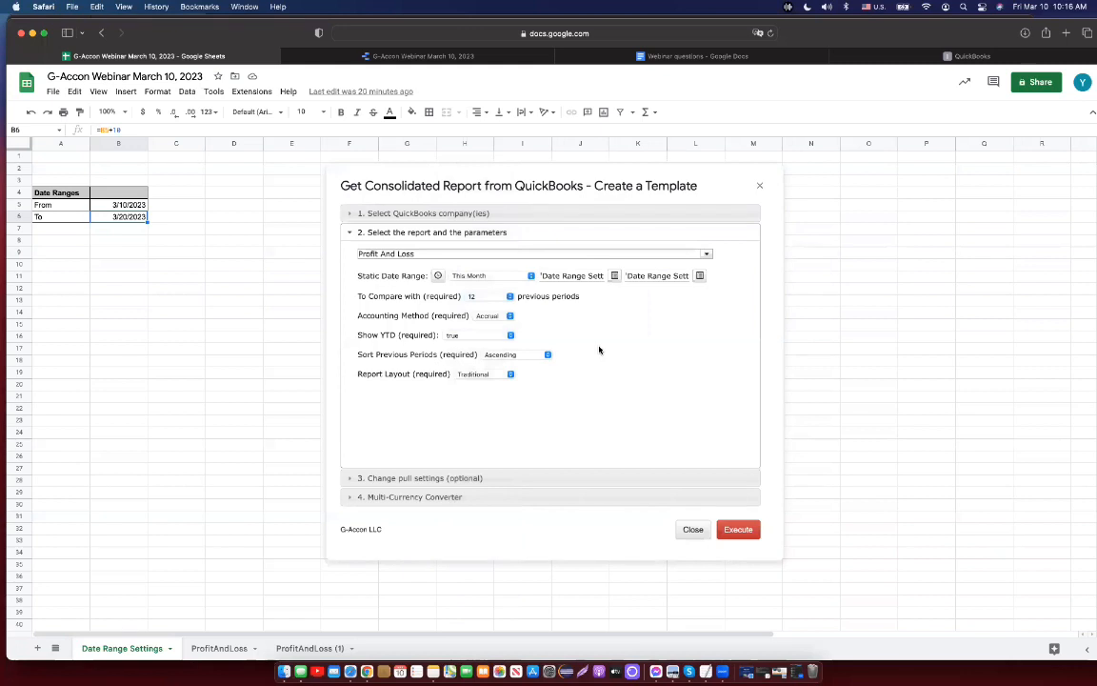
pyautogui.click(507, 296)
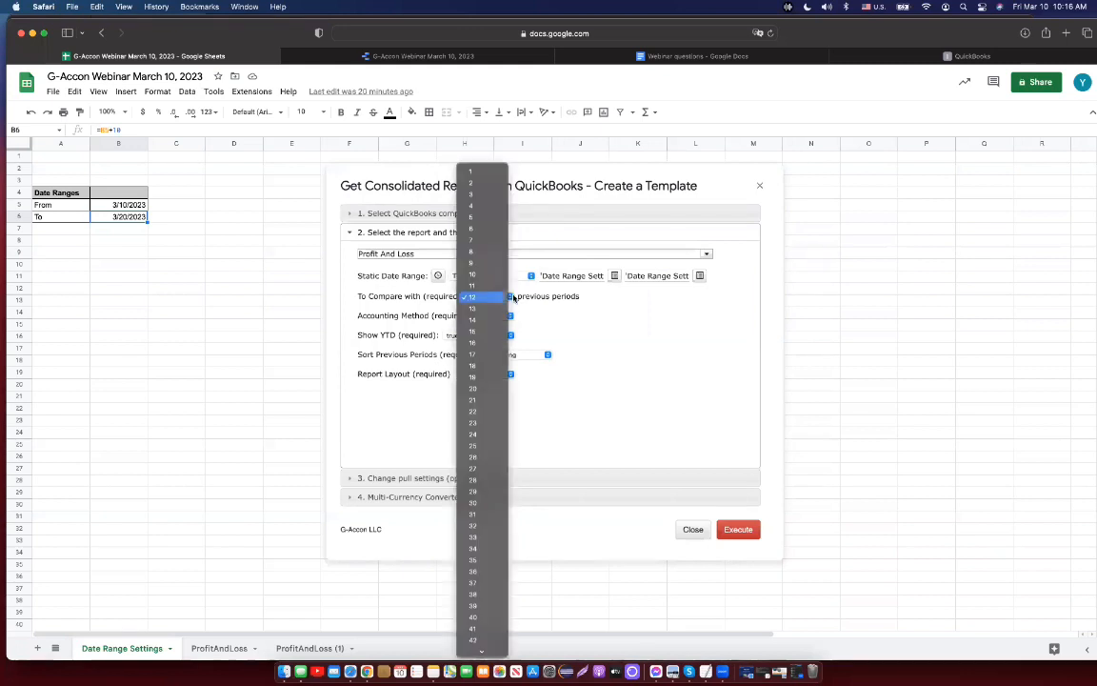
pyautogui.click(485, 185)
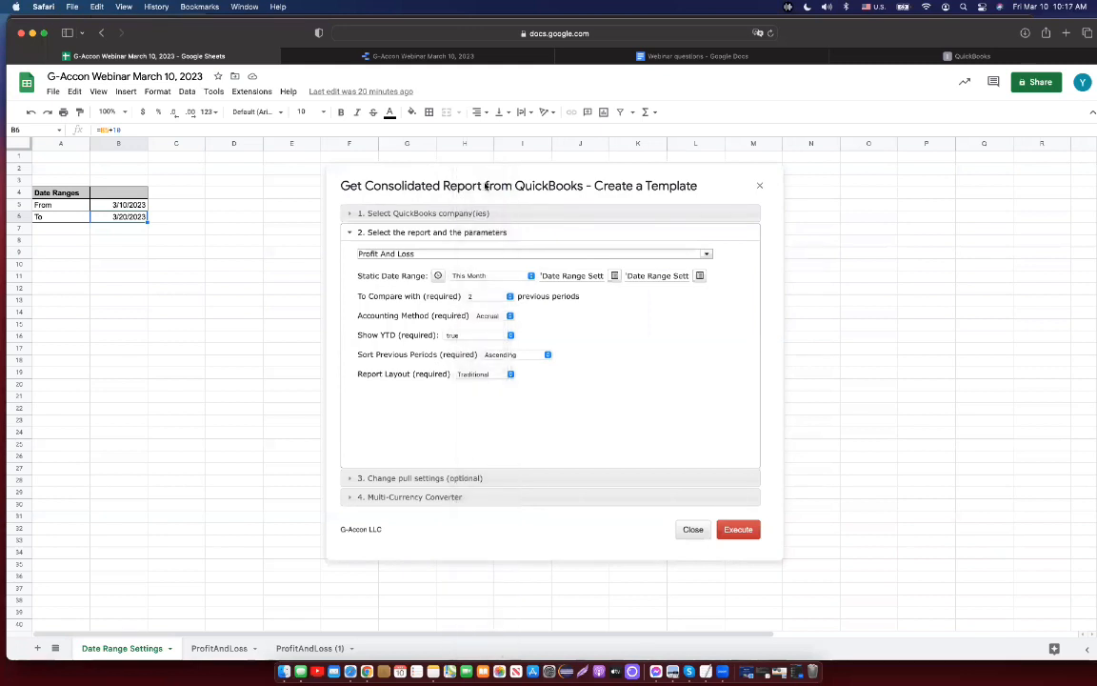
# Step: Set the report currency in the Multi-Currency Converter settings to CAD
pyautogui.click(476, 499)
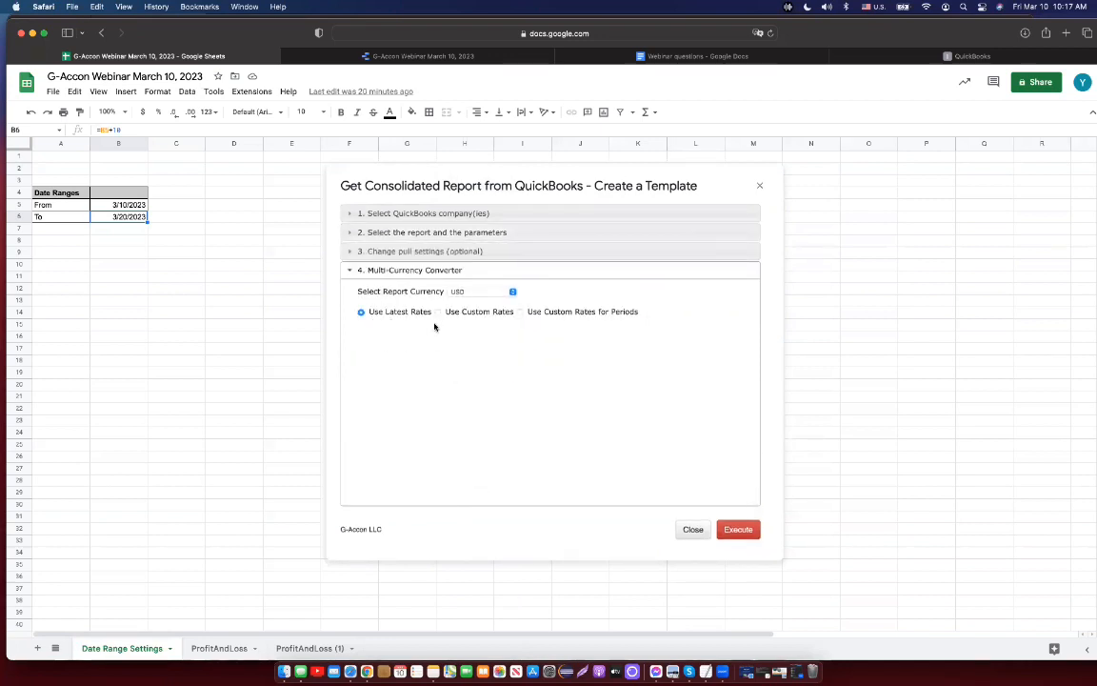
pyautogui.click(513, 291)
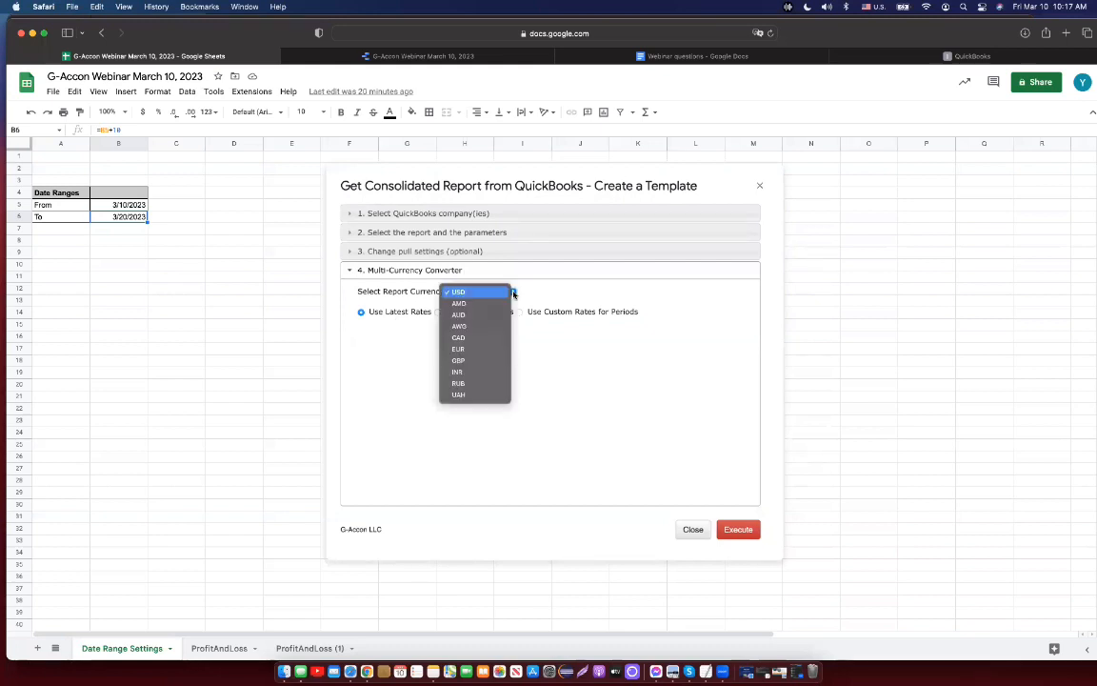
pyautogui.click(493, 341)
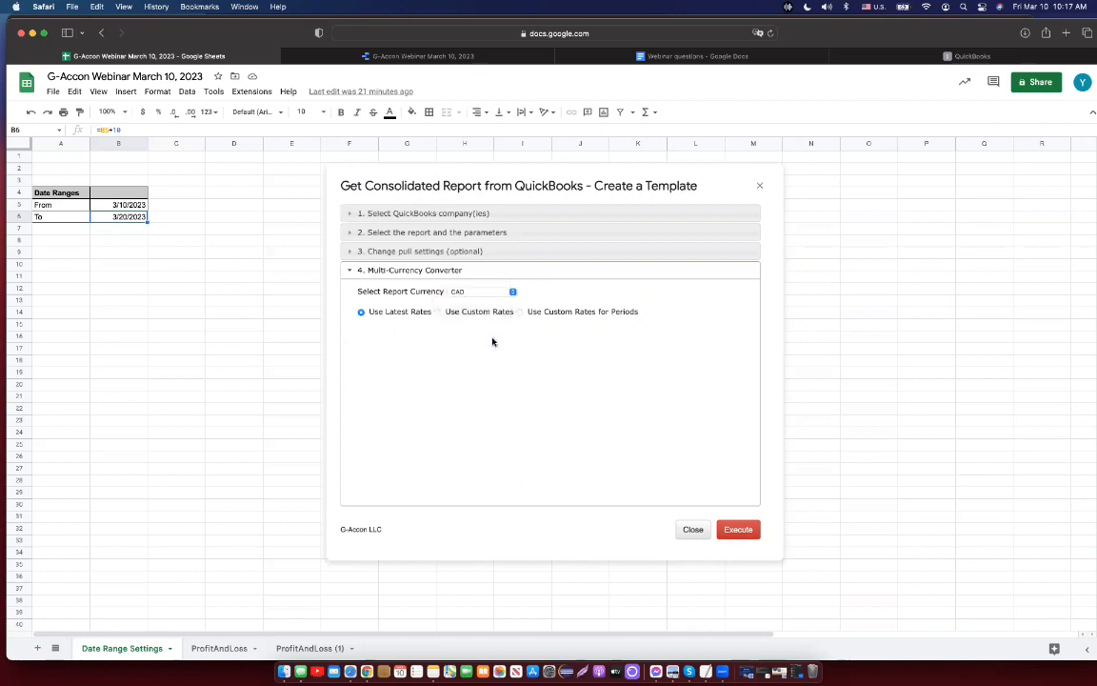
# Step: Name the template "P&L Case #1" in the pull settings and generate the consolidated report
pyautogui.click(496, 233)
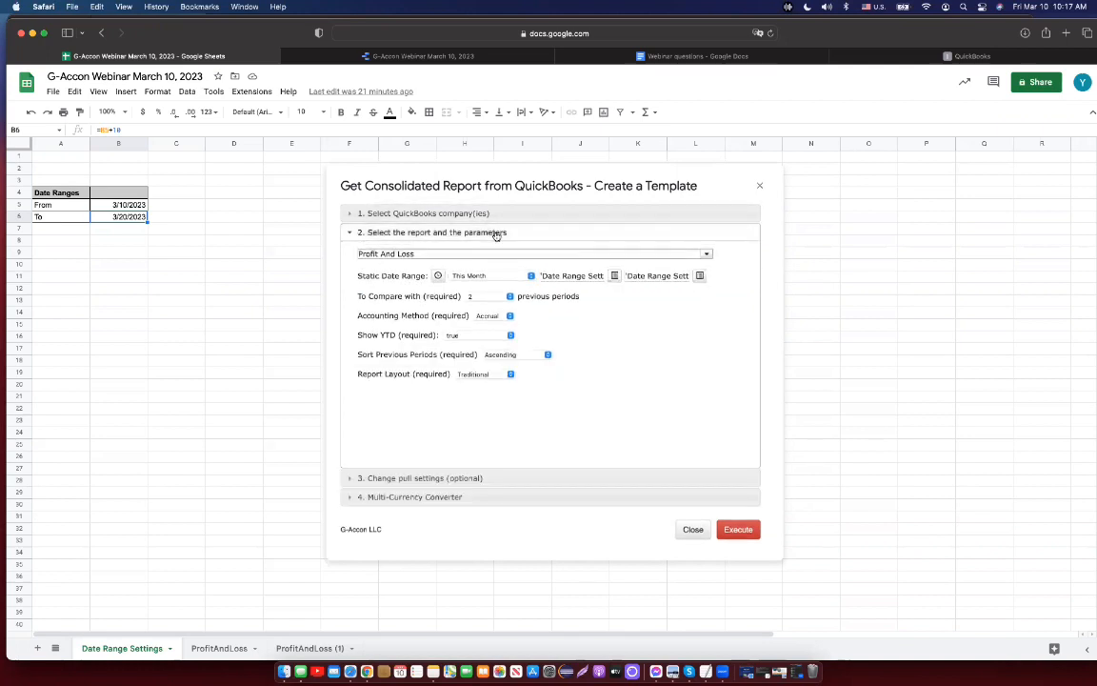
pyautogui.click(469, 470)
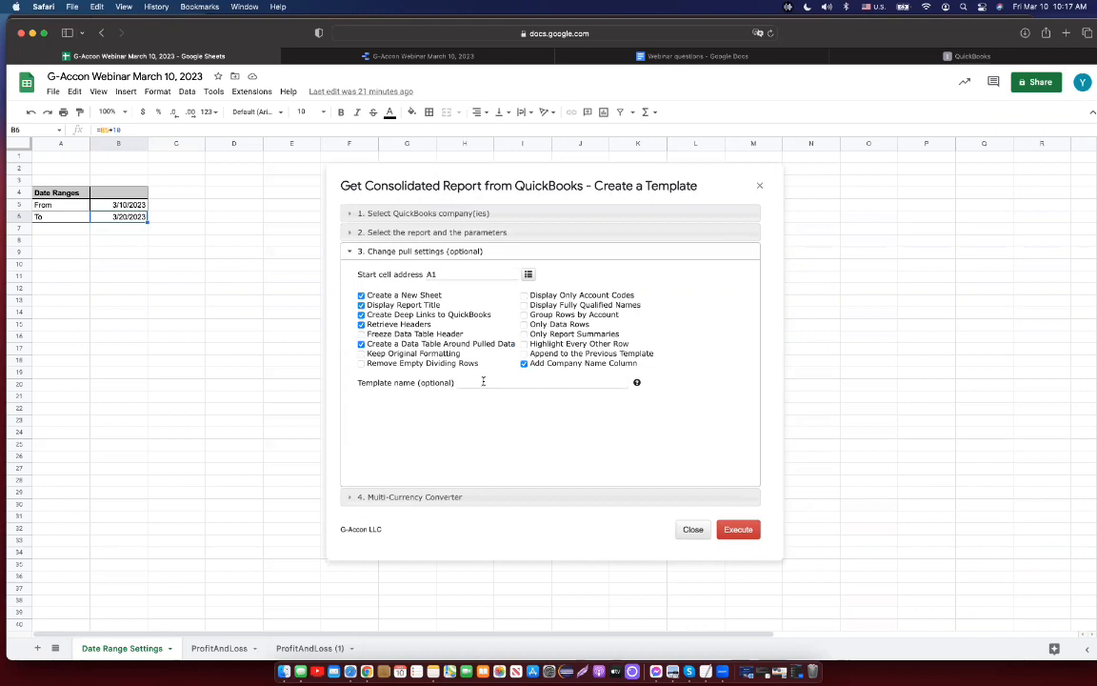
pyautogui.write('P&L Case #1')
pyautogui.click(744, 530)
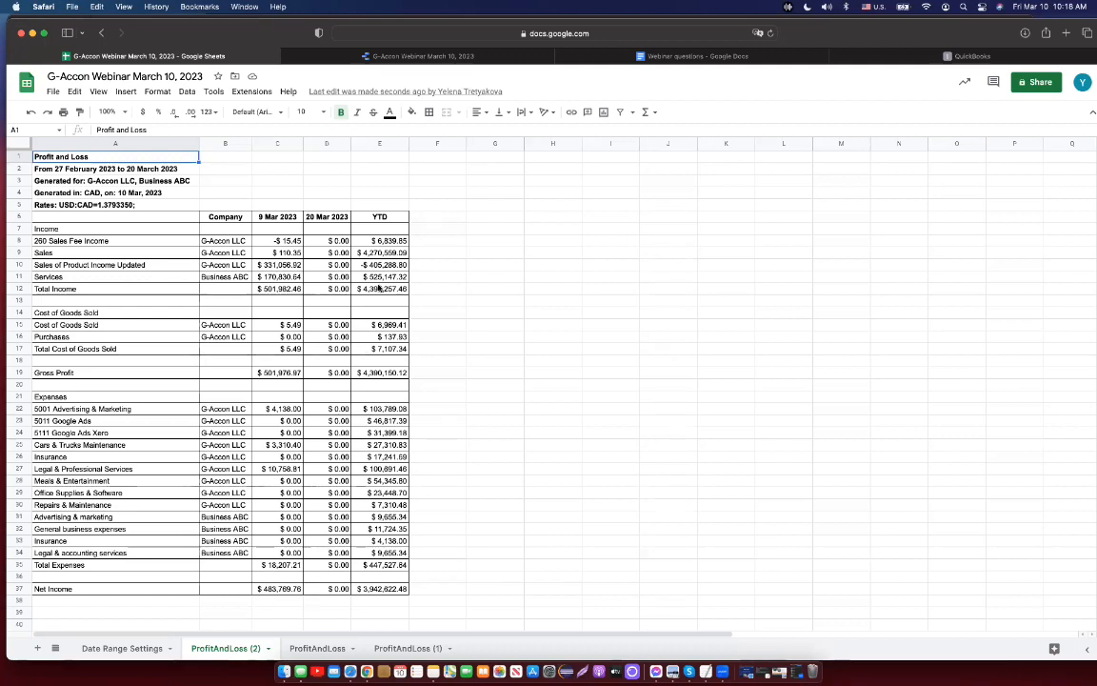
# Step: Start another consolidated QuickBooks report template and again leave StartUp out of the selected companies
pyautogui.click(253, 91)
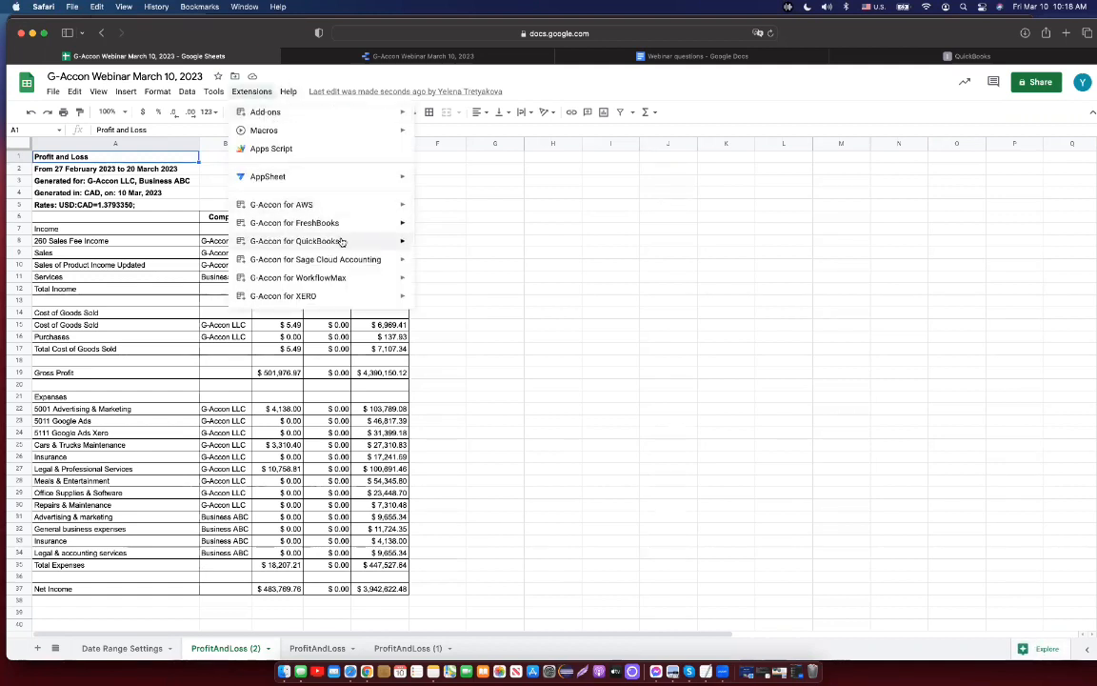
pyautogui.moveTo(341, 241)
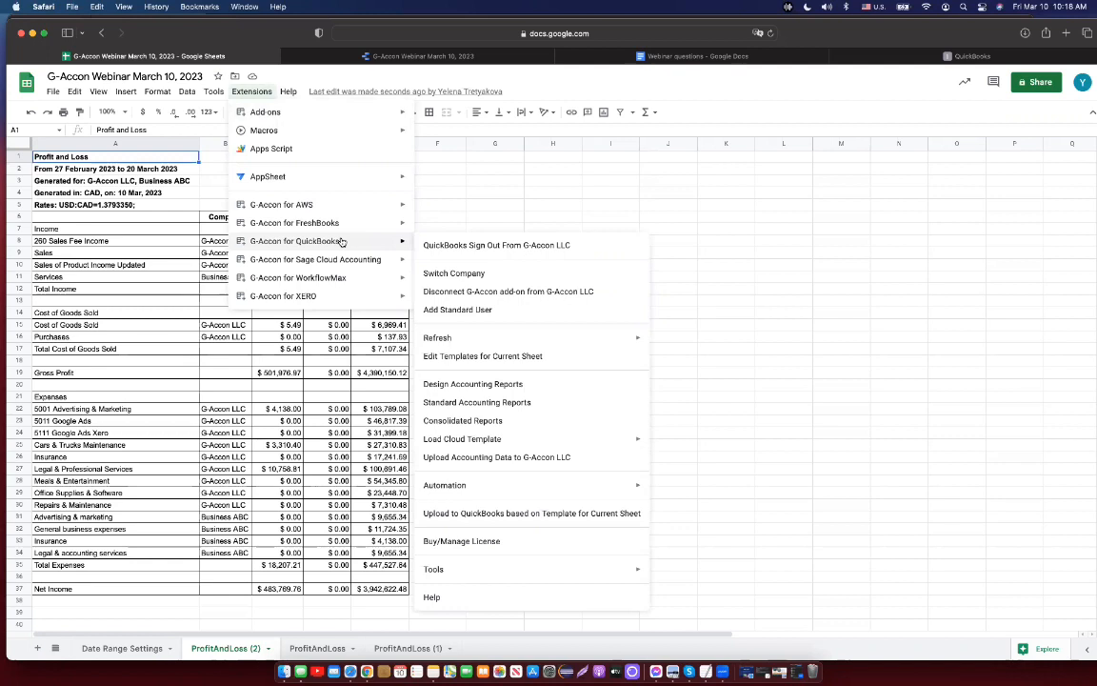
pyautogui.click(494, 425)
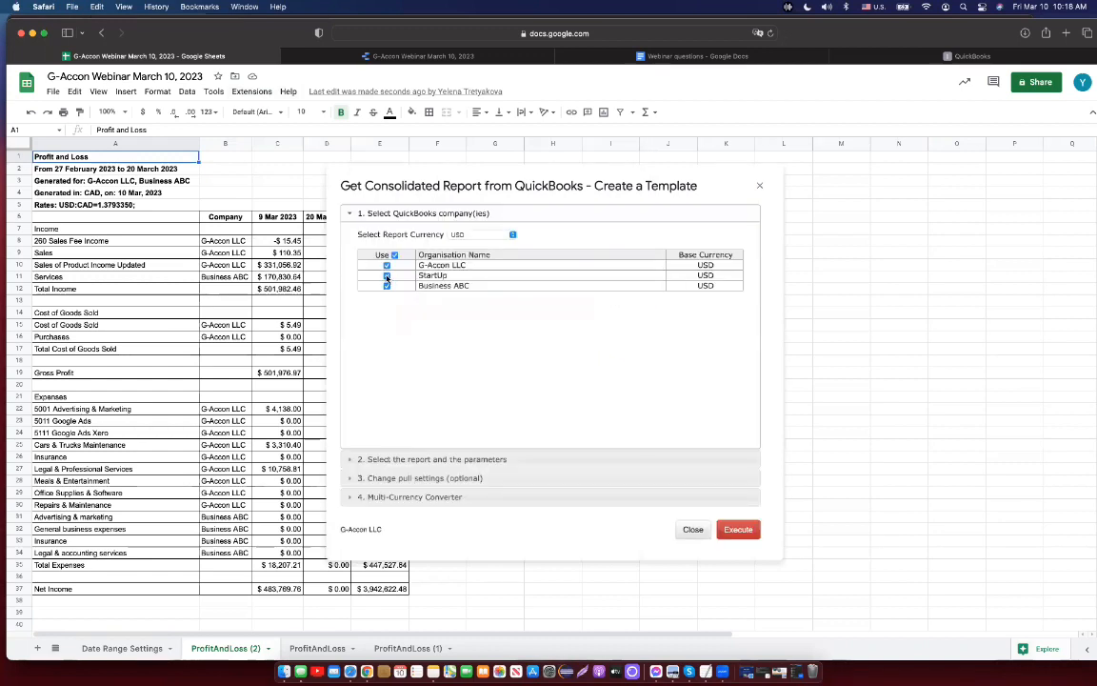
pyautogui.click(387, 278)
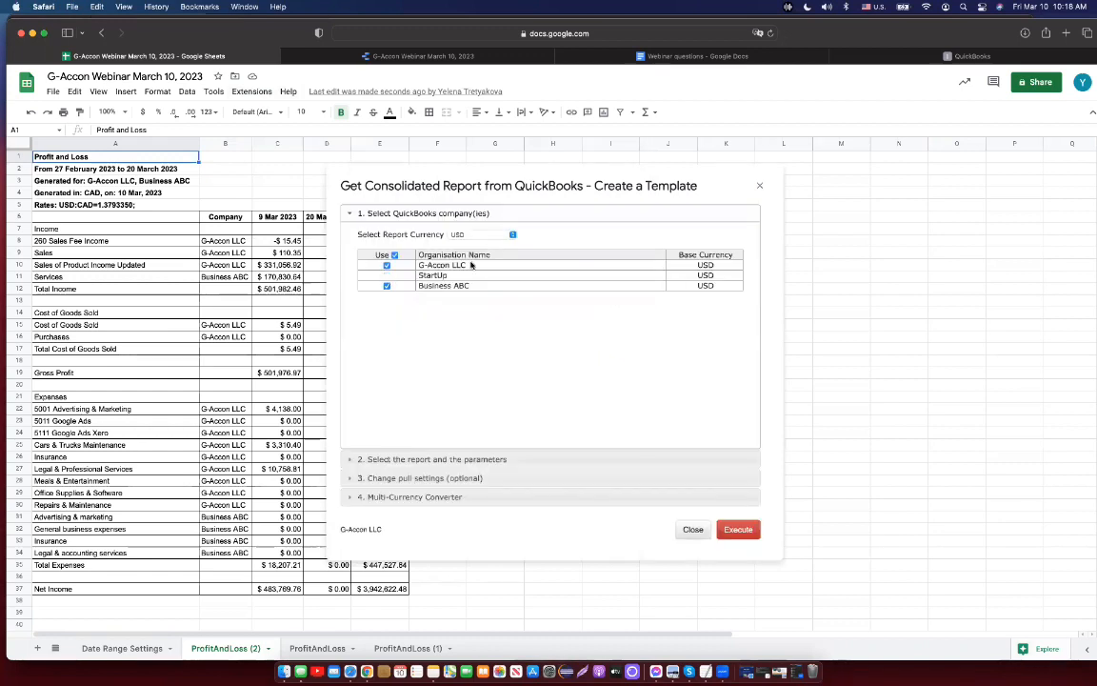
# Step: Choose Profit And Loss as the report for the new consolidated template
pyautogui.click(486, 461)
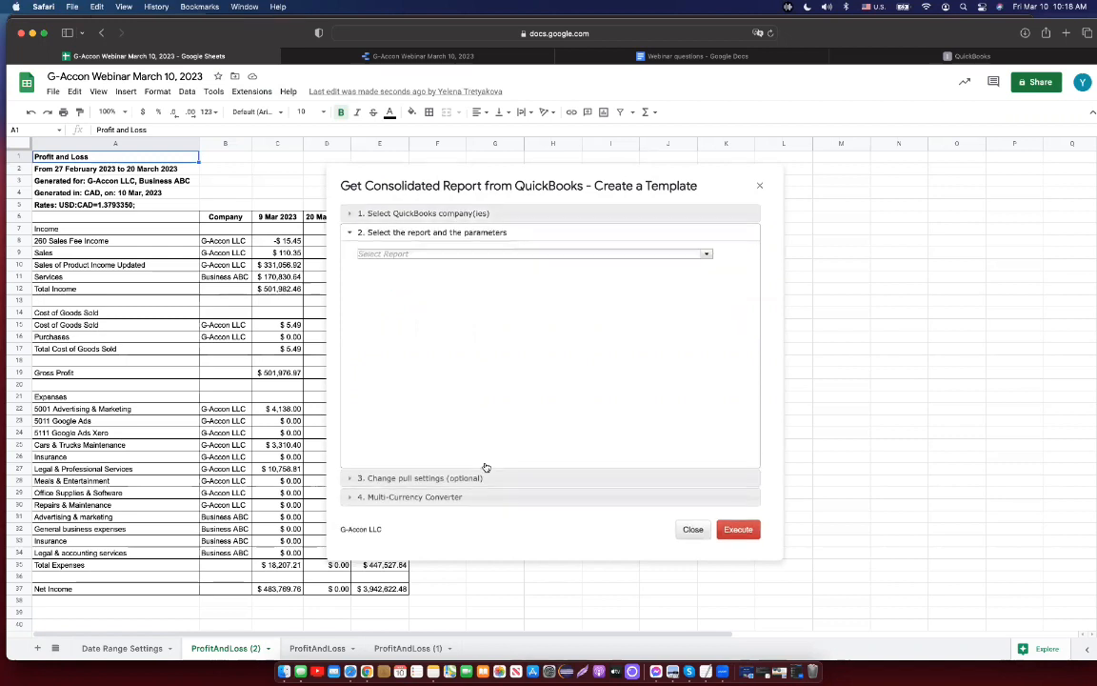
pyautogui.click(476, 254)
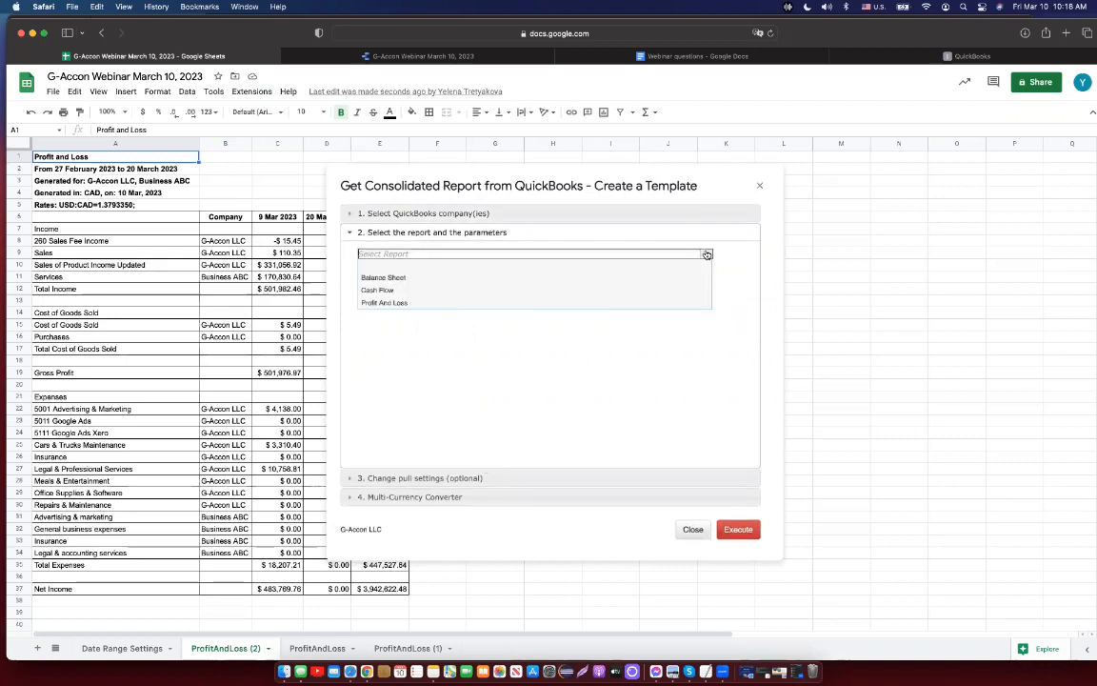
pyautogui.click(461, 303)
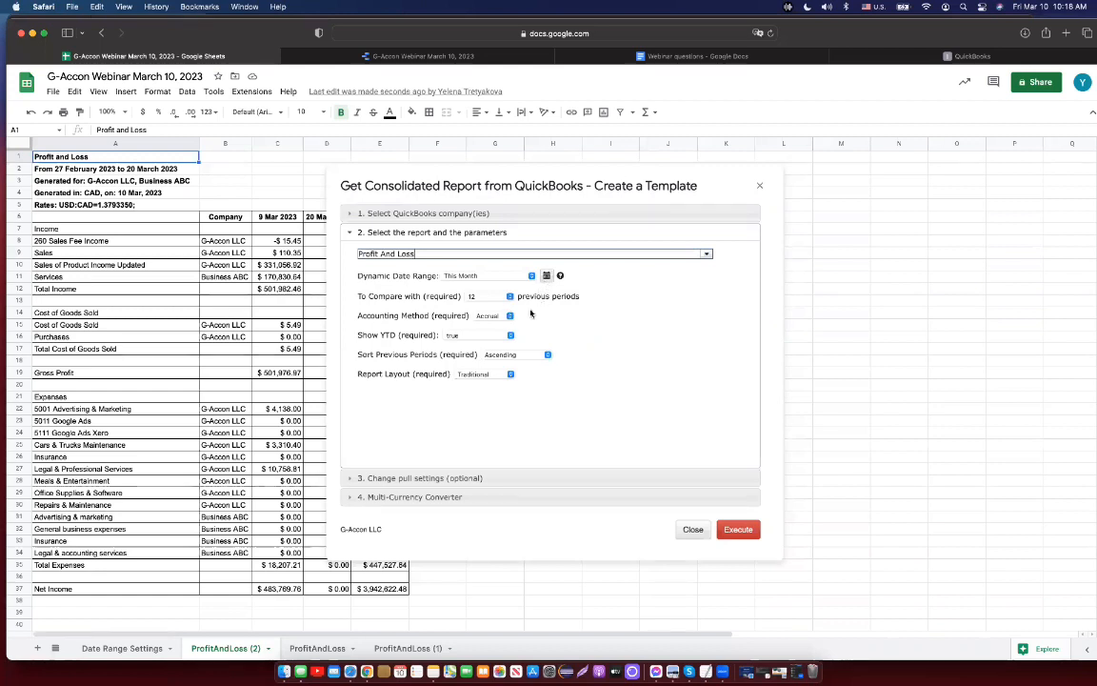
# Step: Name the template "P&L Case # 2", turn off creating a new sheet and set the start cell to J1 on the current sheet
pyautogui.click(476, 478)
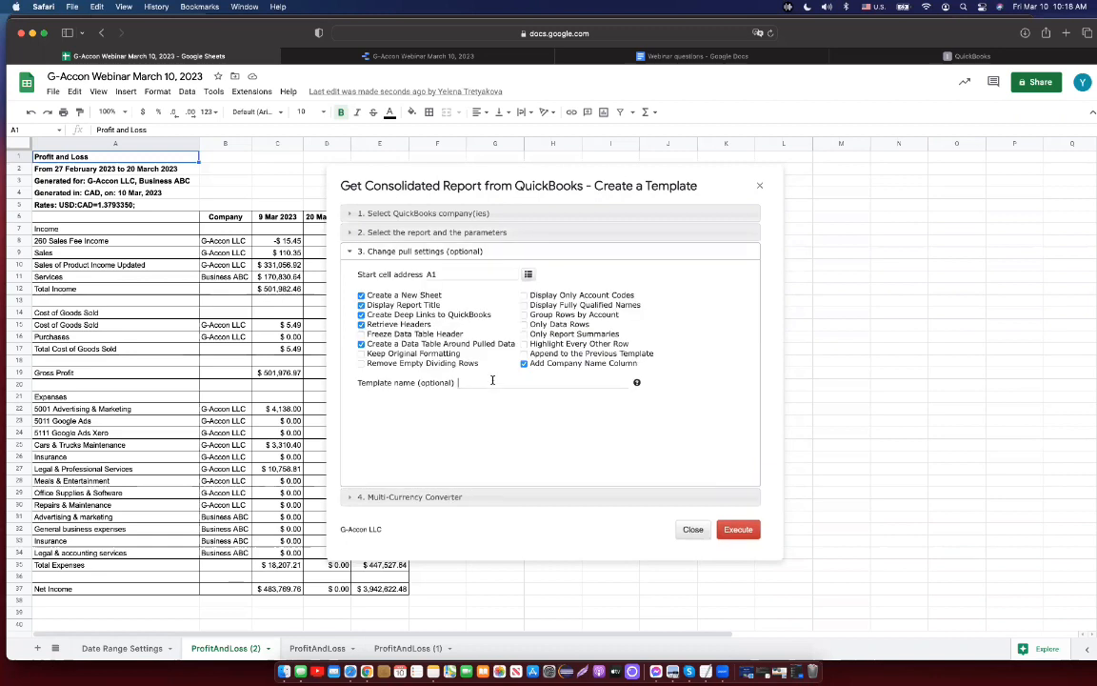
pyautogui.write('P&L Case')
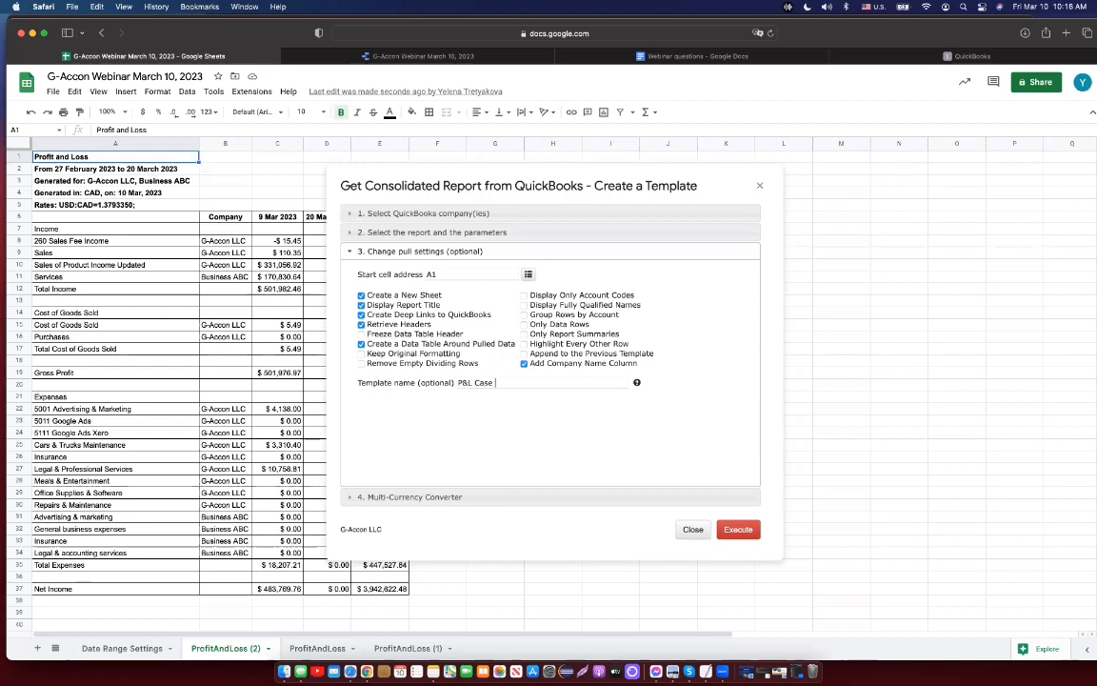
pyautogui.write(' # 2')
pyautogui.click(672, 158)
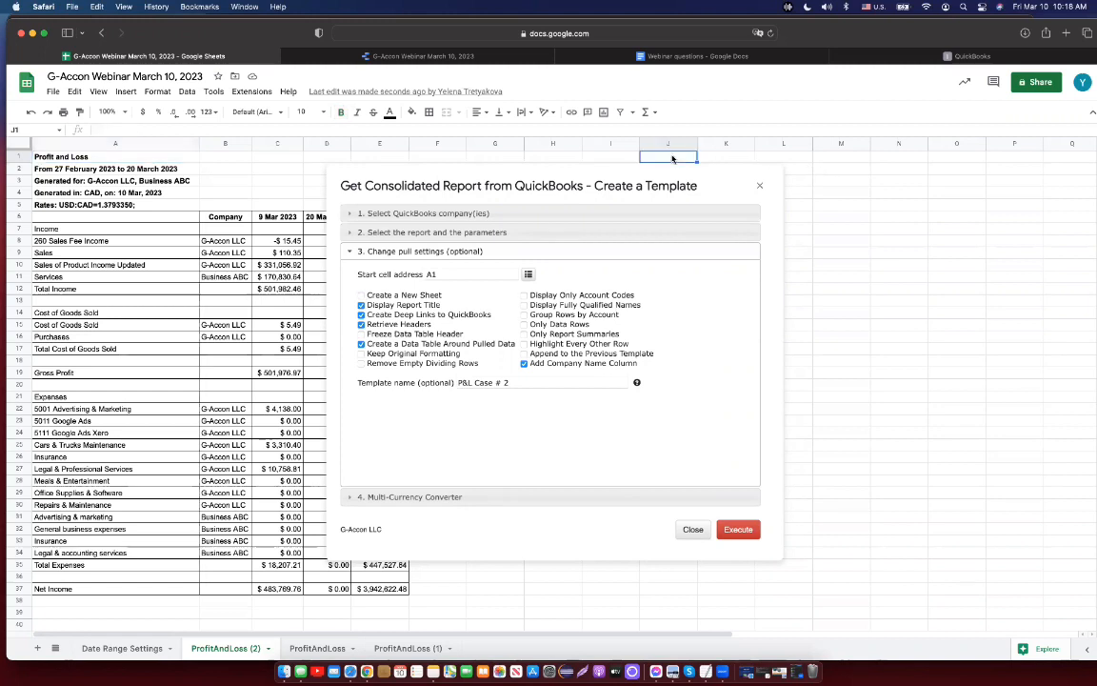
pyautogui.click(529, 274)
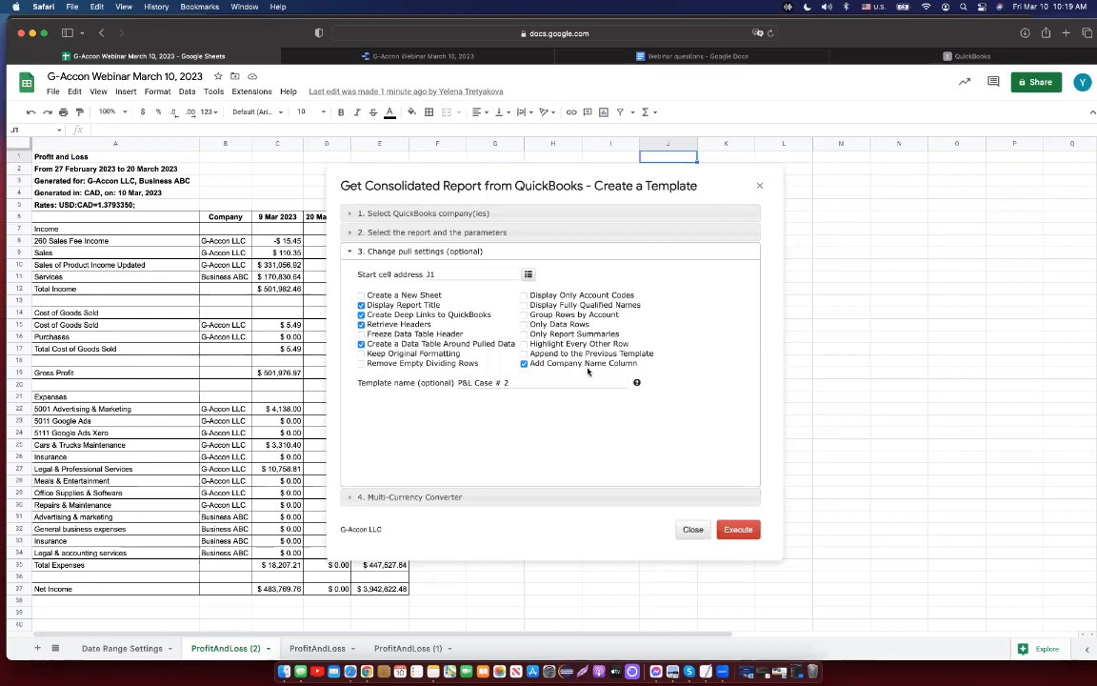
# Step: Set the report currency in the Multi-Currency Converter settings to EUR and switch to custom exchange rates
pyautogui.click(506, 499)
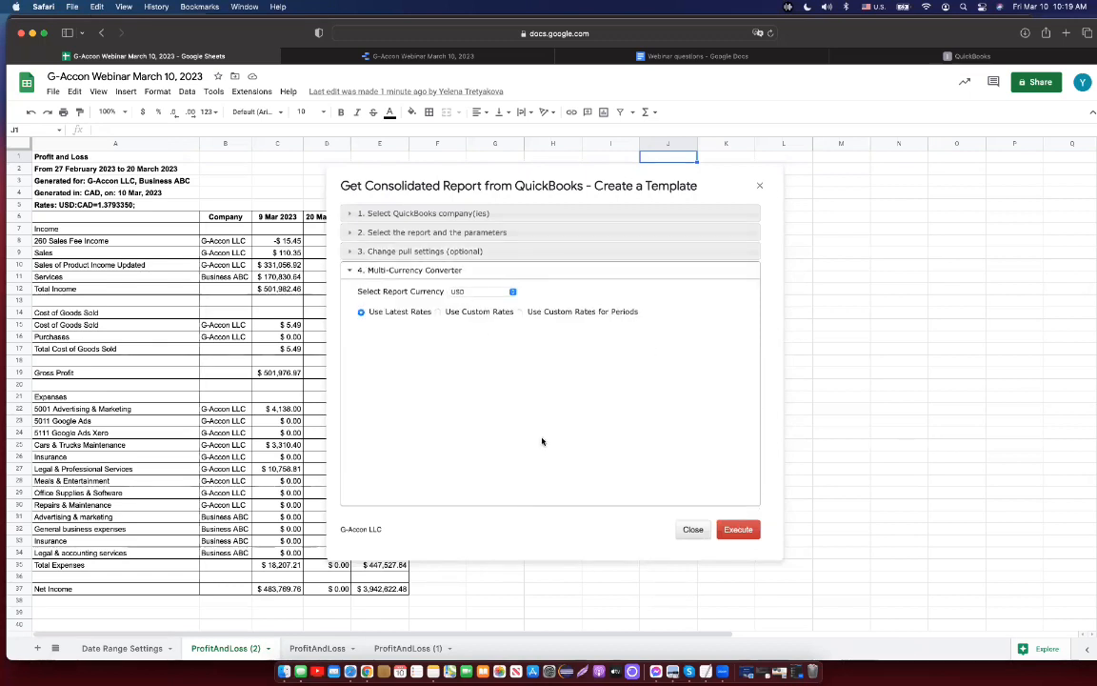
pyautogui.click(512, 291)
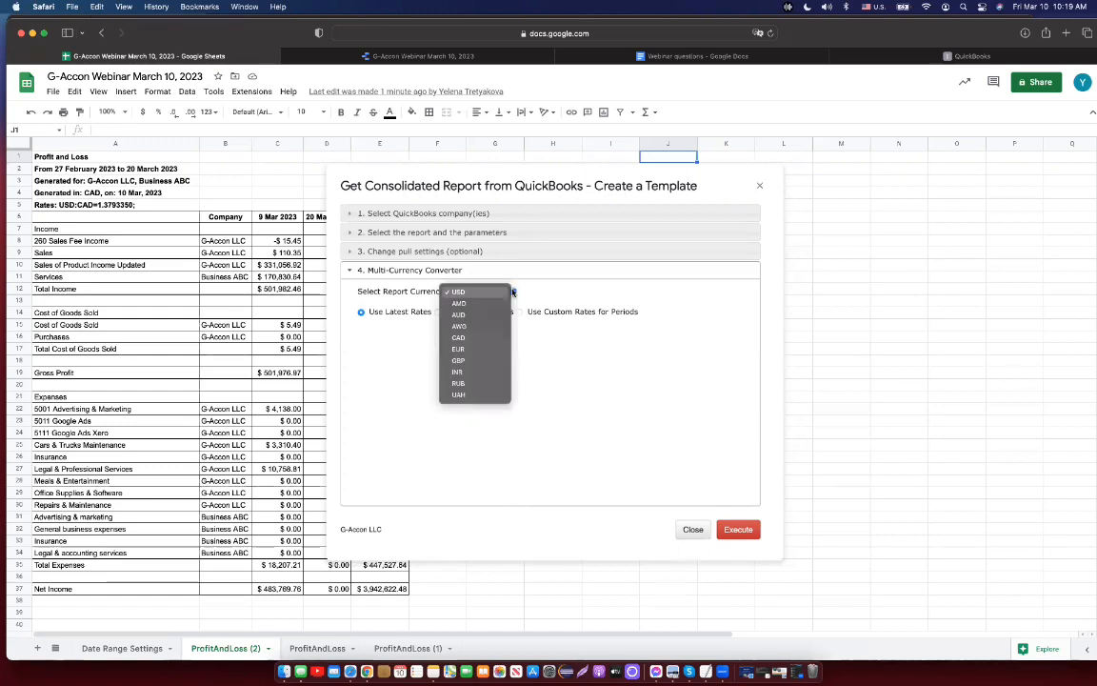
pyautogui.click(491, 350)
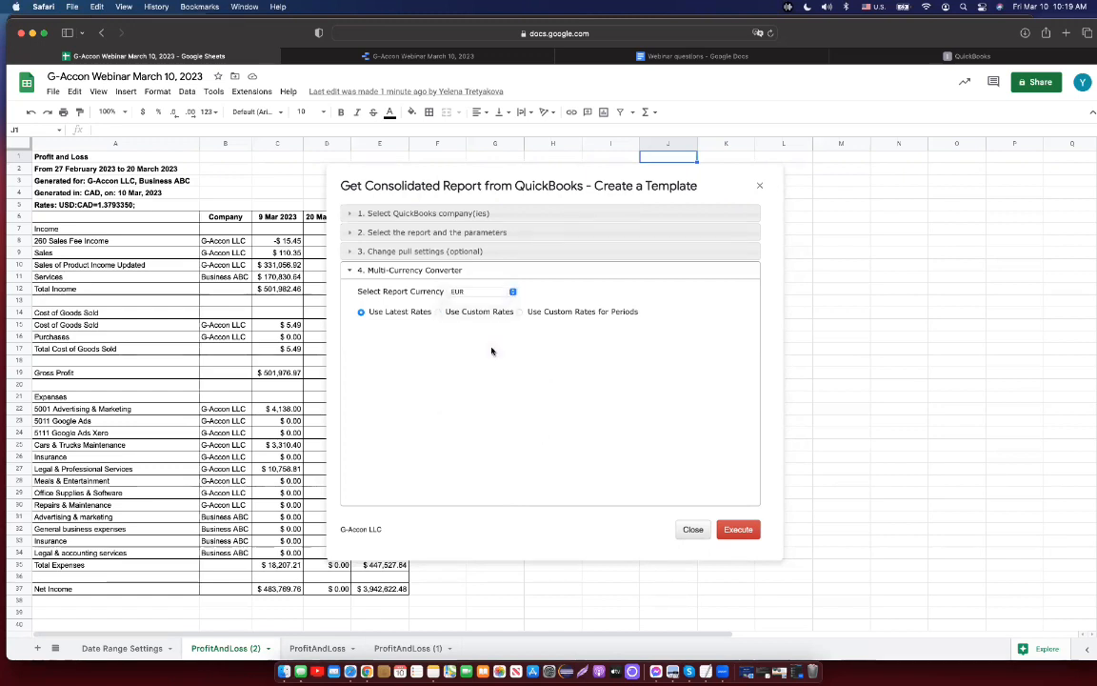
pyautogui.click(438, 312)
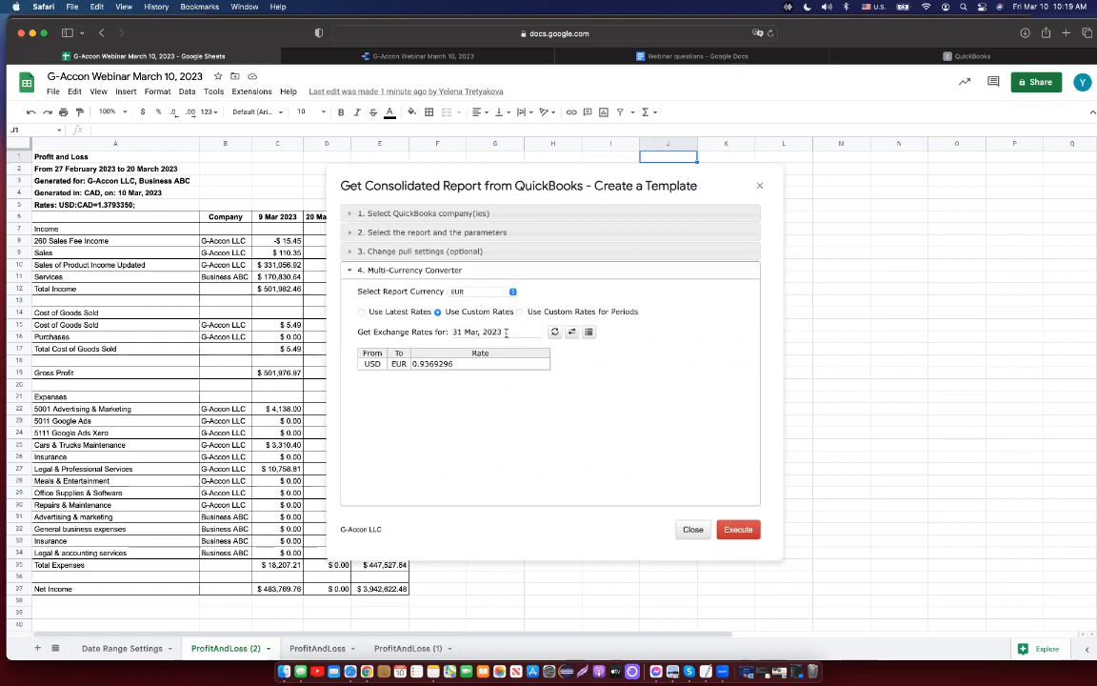
# Step: Set the date for the custom exchange rates to 8 Mar, 2022
pyautogui.click(506, 332)
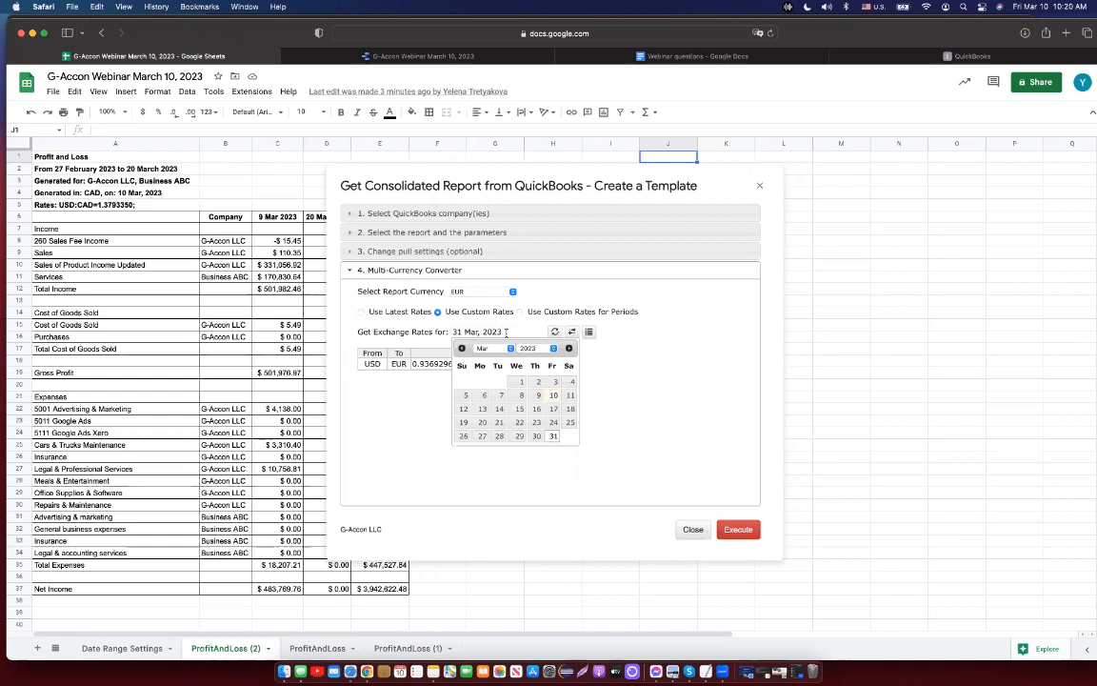
pyautogui.click(552, 348)
pyautogui.click(528, 338)
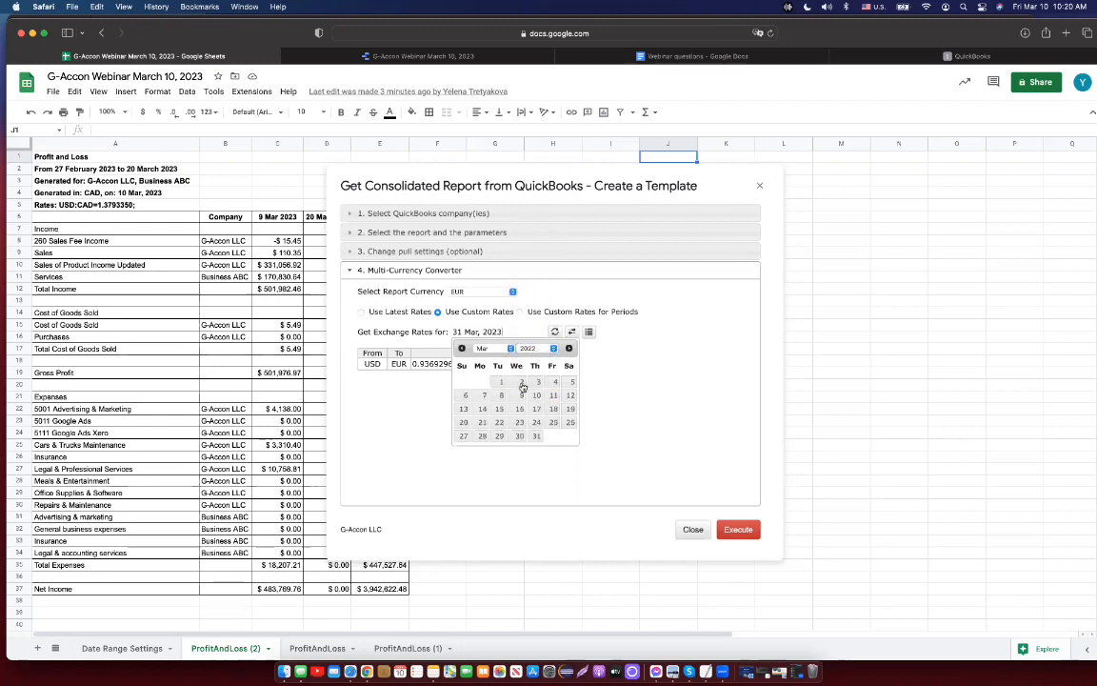
pyautogui.click(499, 396)
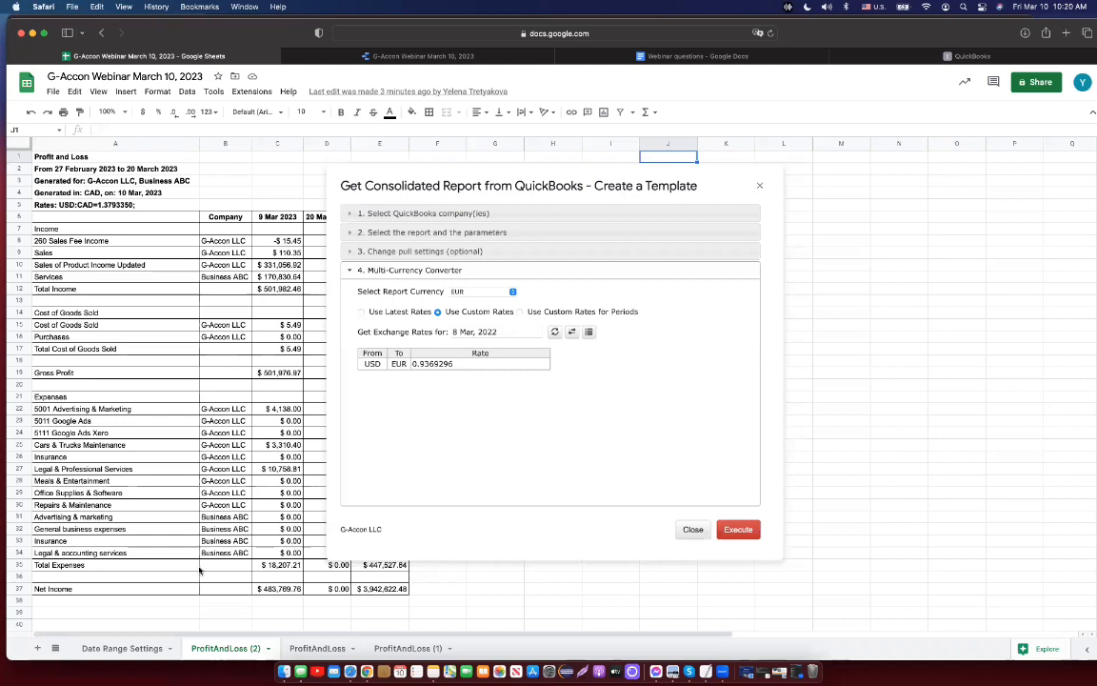
# Step: Enter 01/07/2022 in cell B8 of the Date Range Settings sheet and link the exchange rate date to that cell
pyautogui.click(124, 648)
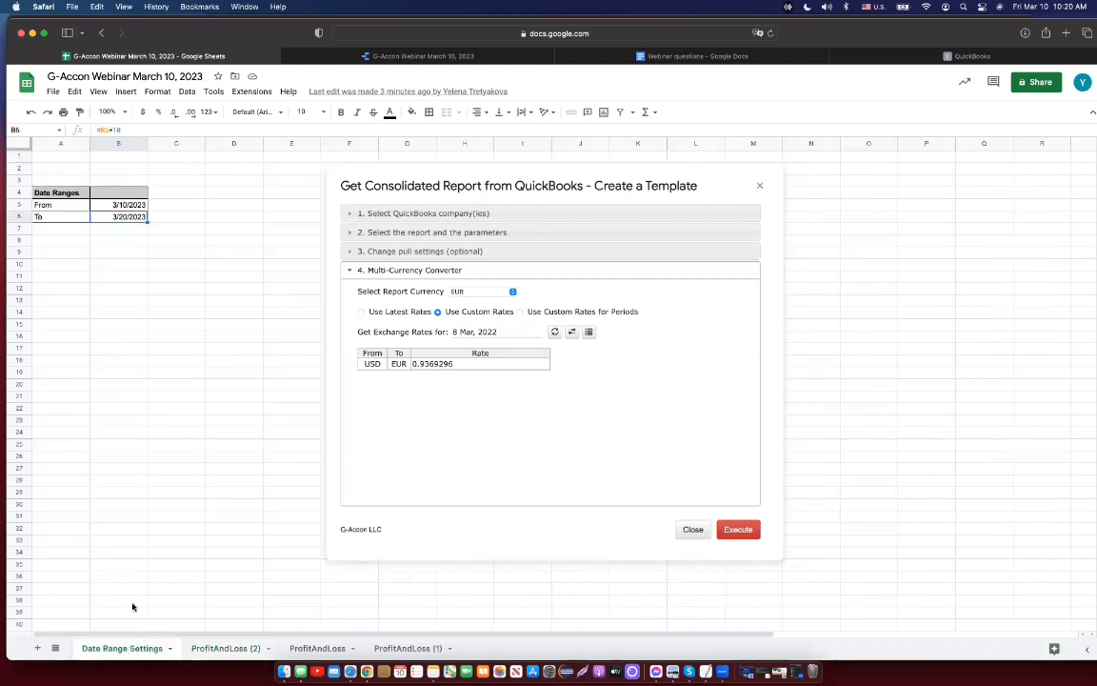
pyautogui.click(121, 244)
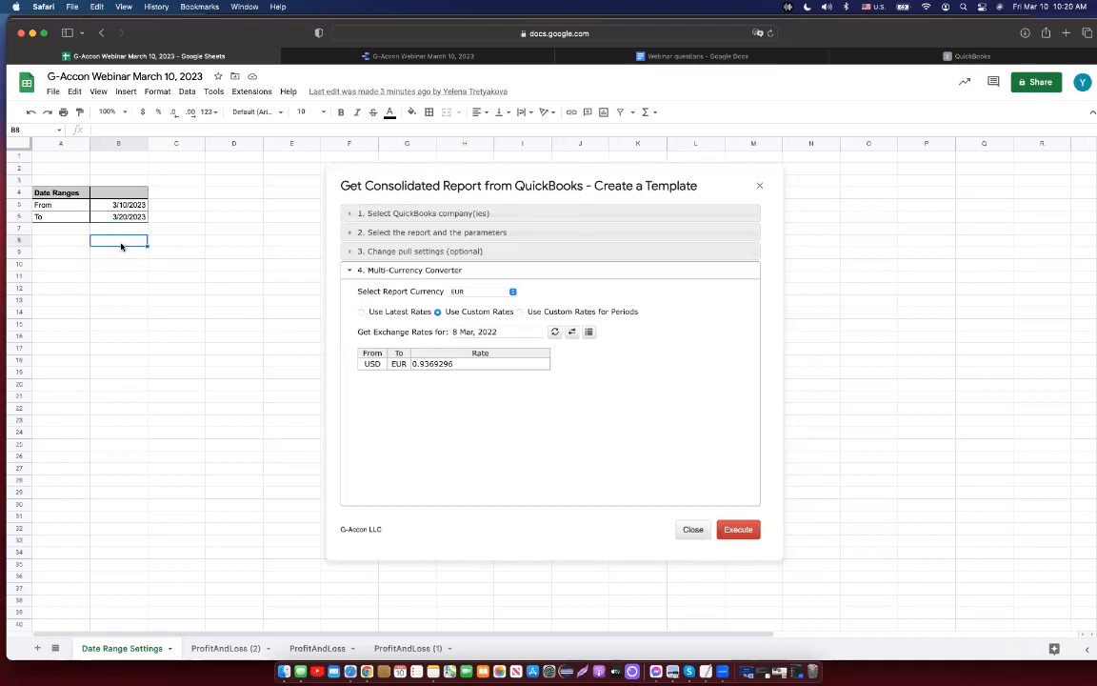
pyautogui.write('01/07/2022')
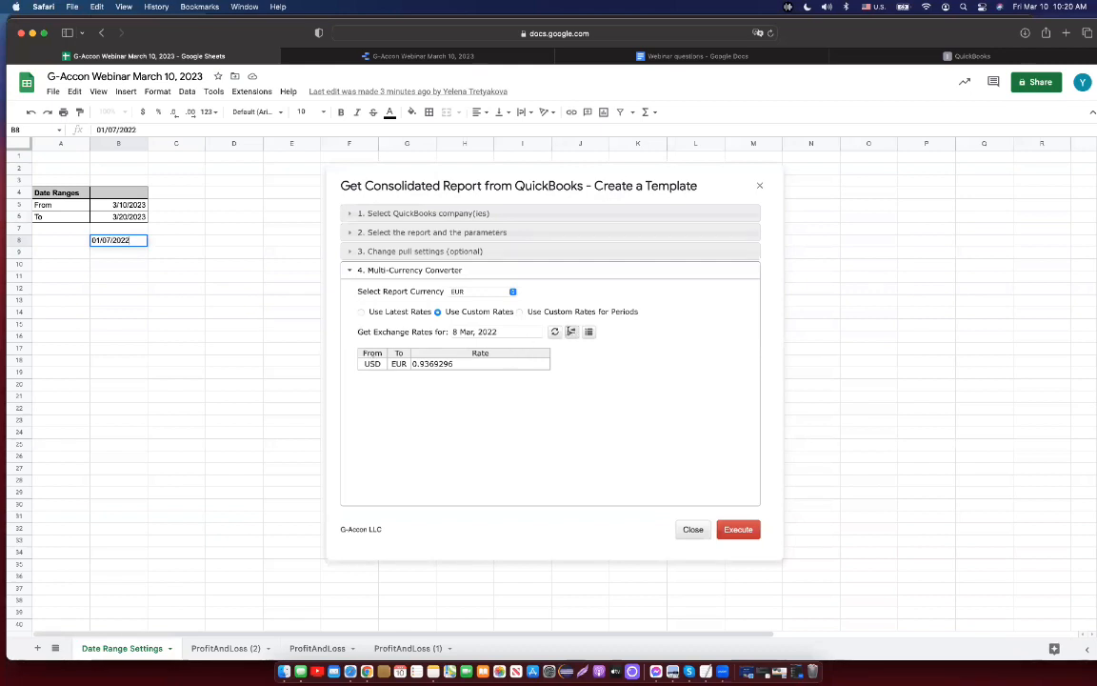
pyautogui.click(573, 332)
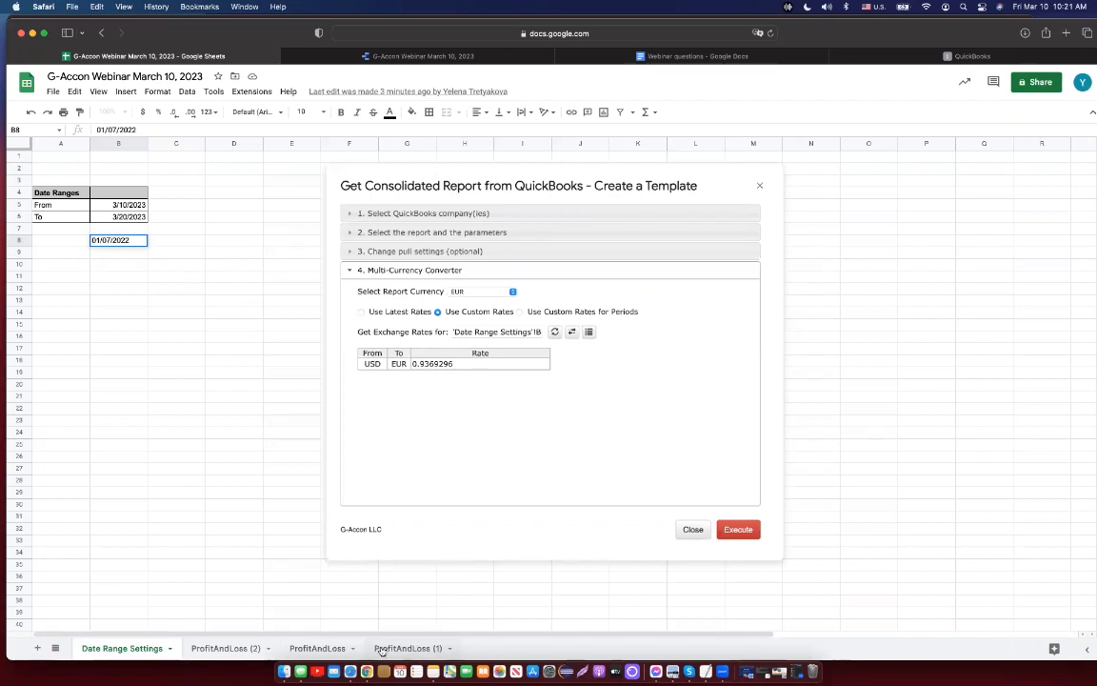
# Step: Return to the ProfitAndLoss (2) sheet, check the report parameters and pull settings, and generate the consolidated report
pyautogui.click(225, 648)
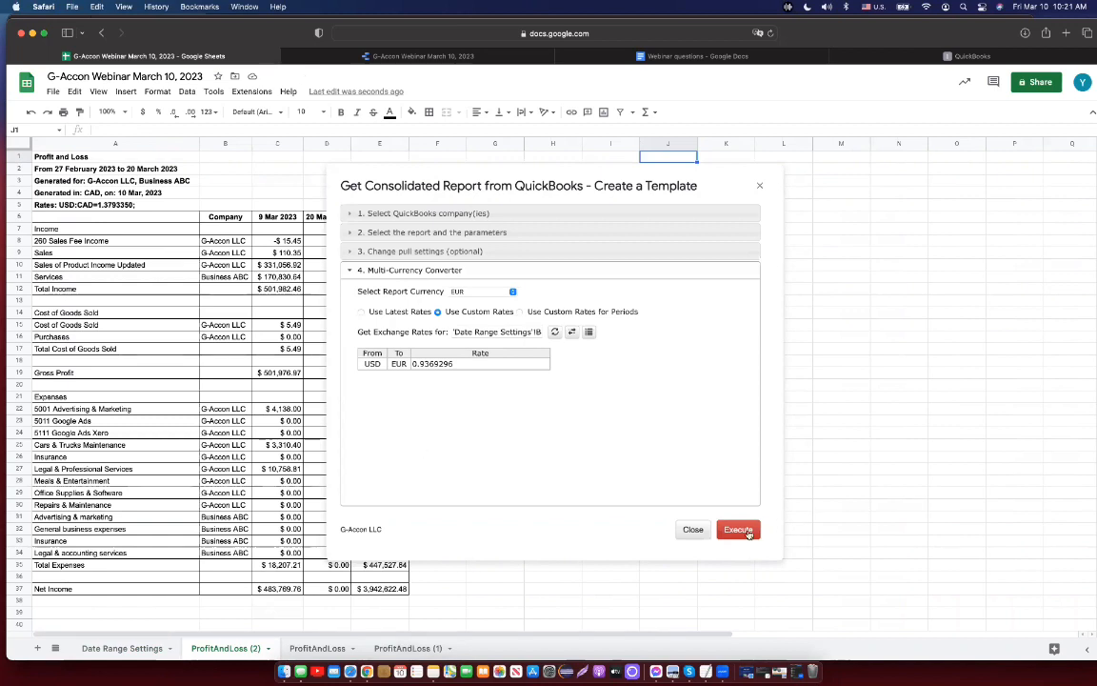
pyautogui.click(524, 234)
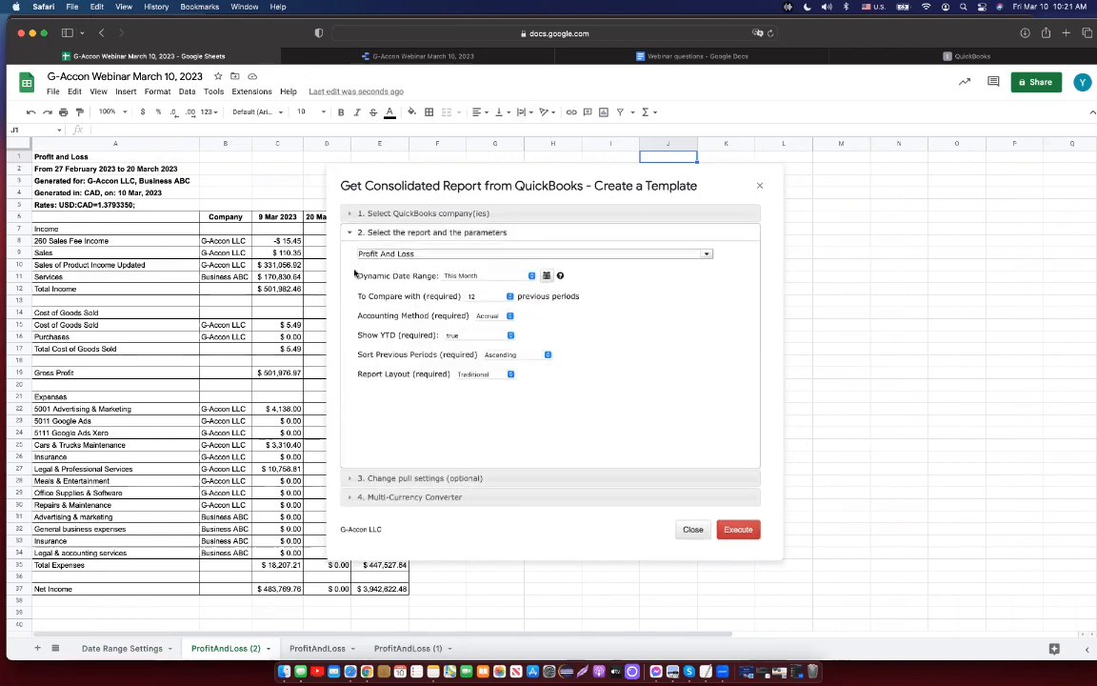
pyautogui.click(455, 480)
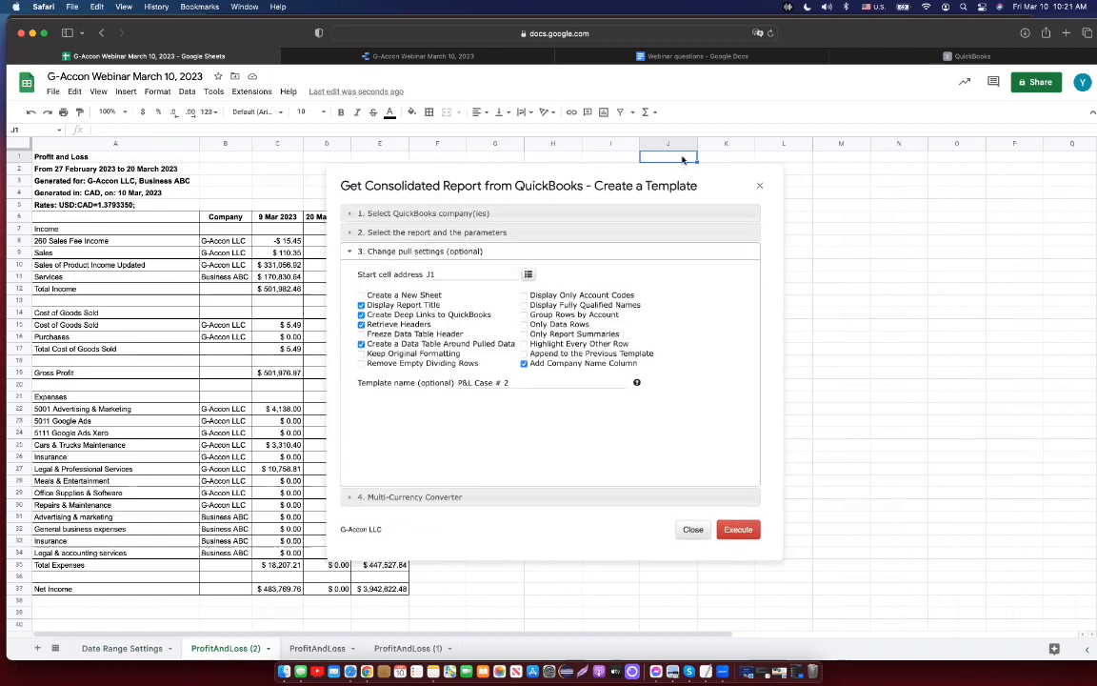
pyautogui.click(740, 531)
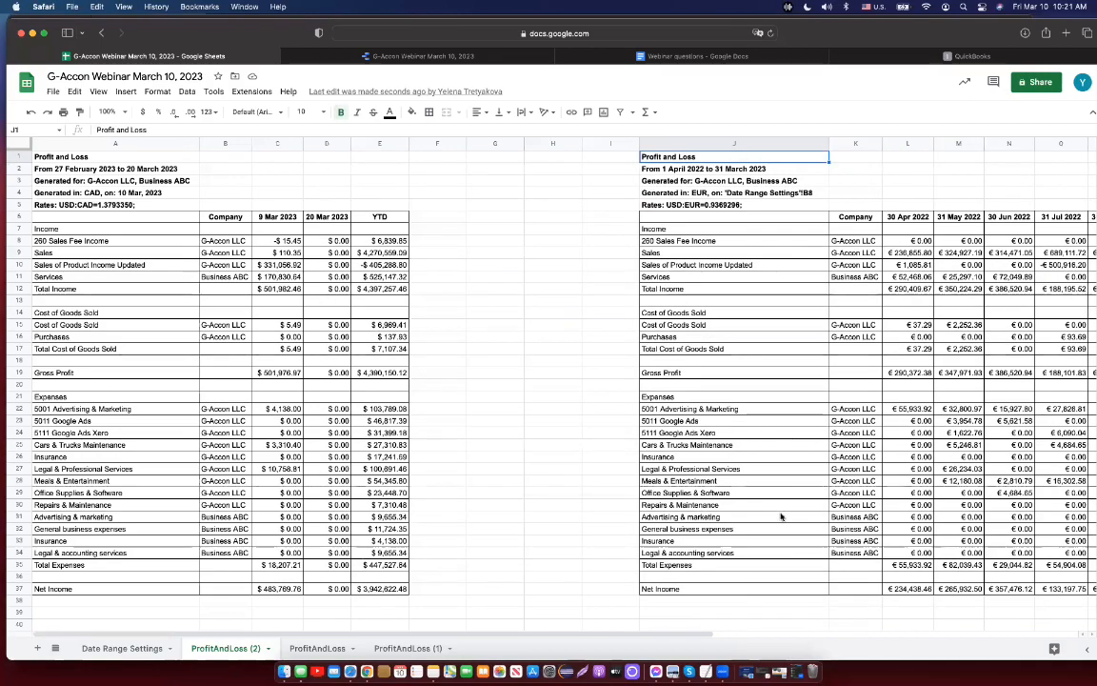
# Step: Examine the EUR report's exchange rate line and monthly columns alongside the CAD report
pyautogui.hscroll(10, 781, 516)
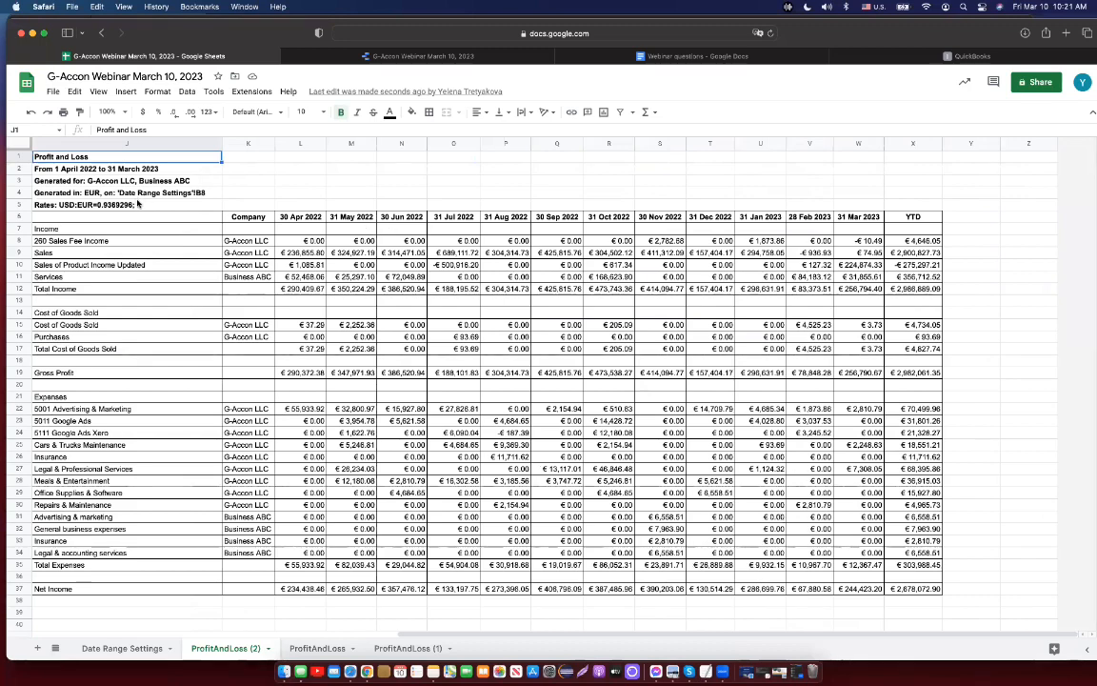
pyautogui.click(138, 204)
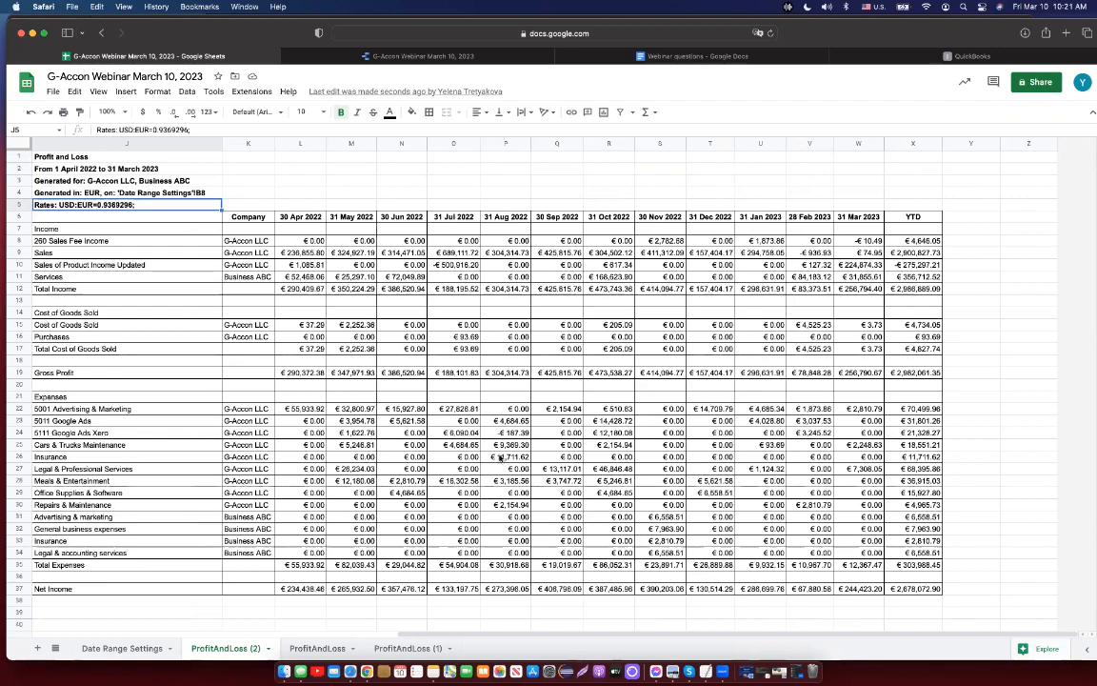
pyautogui.hscroll(-8, 499, 457)
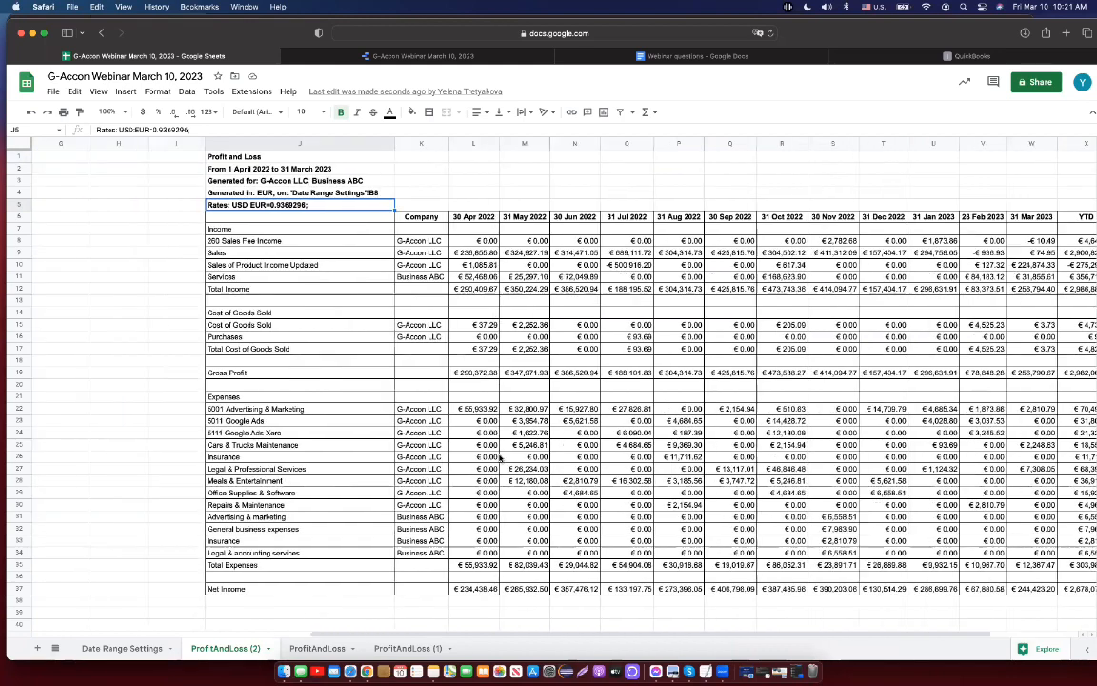
pyautogui.hscroll(-4, 499, 457)
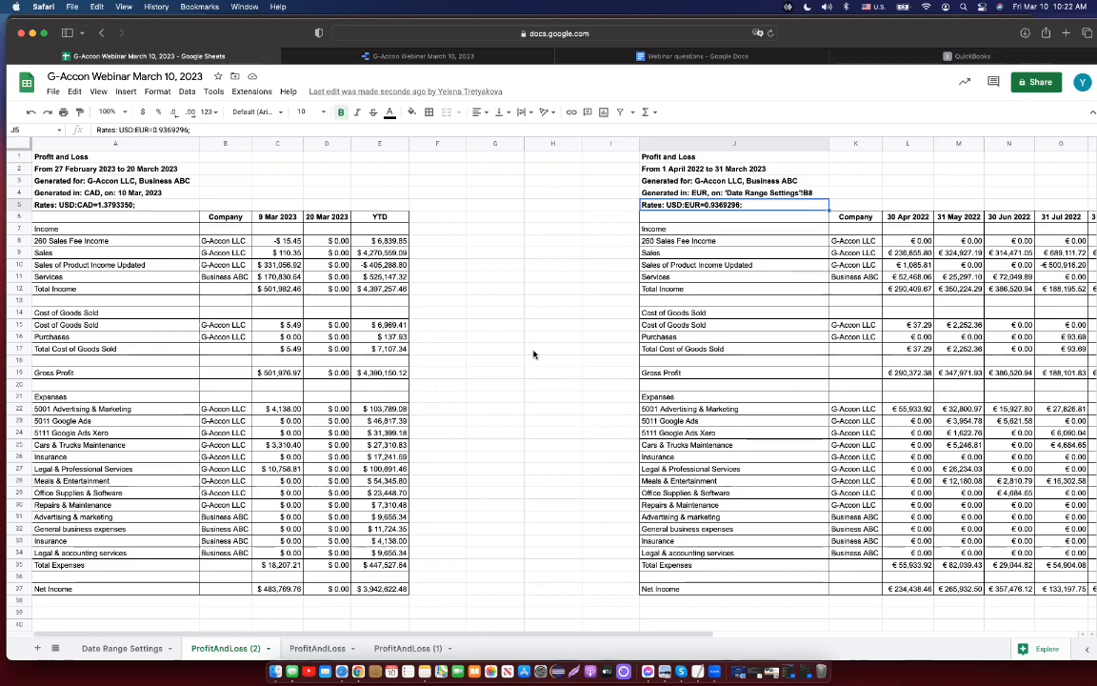
pyautogui.hscroll(5, 533, 352)
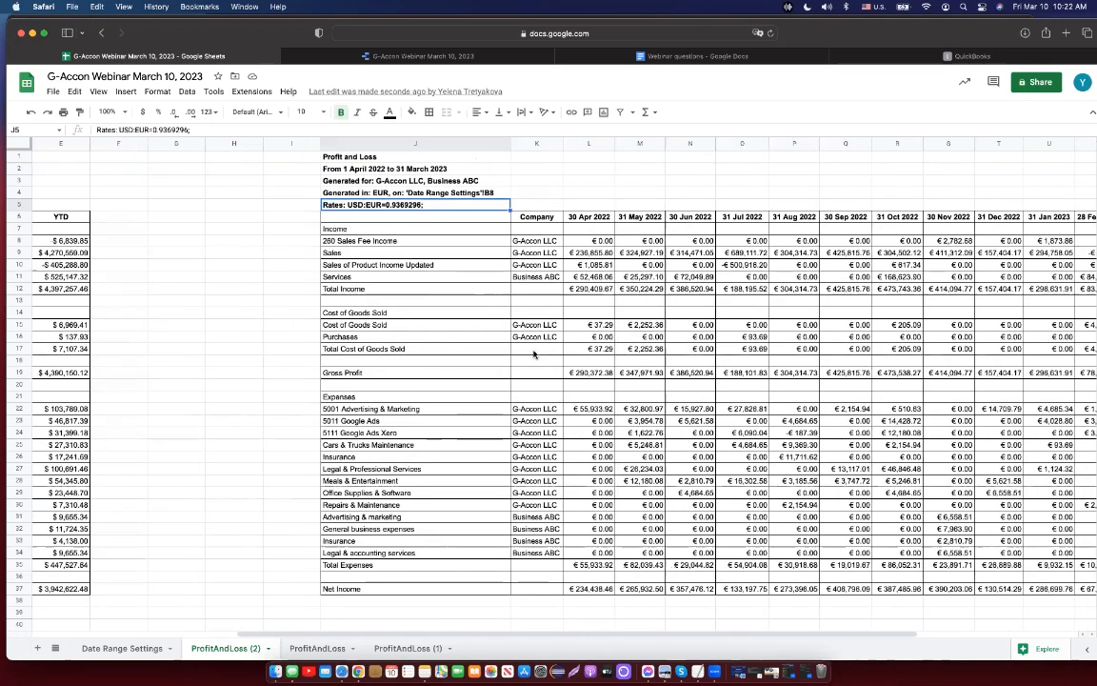
pyautogui.hscroll(-5, 531, 323)
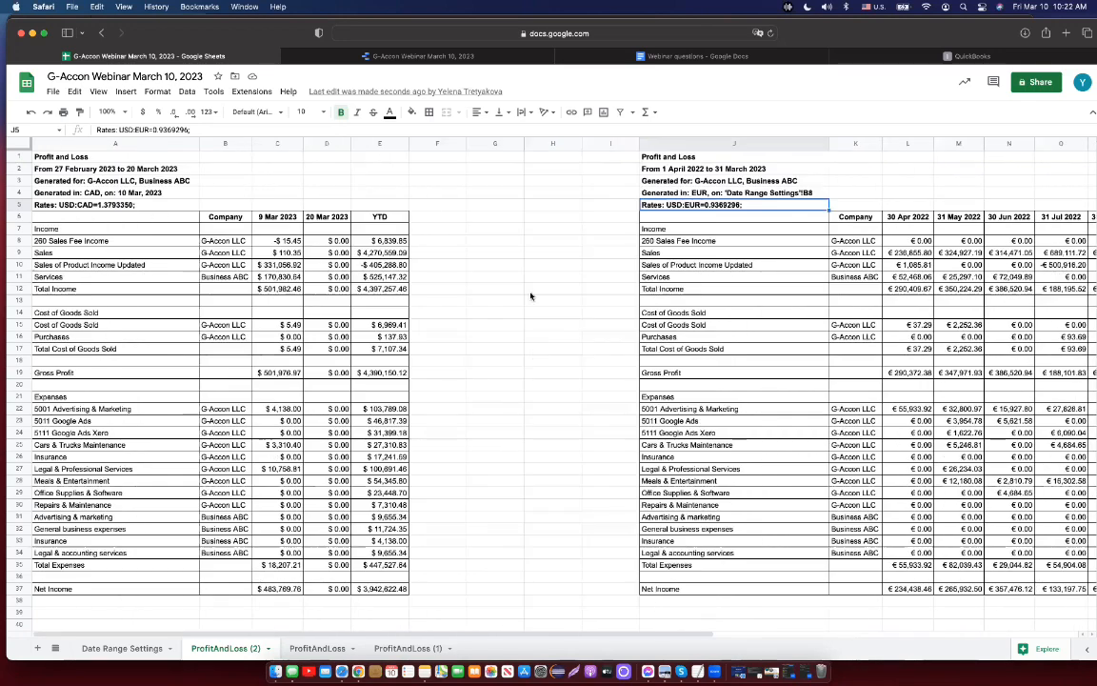
# Step: Start a new G-Accon consolidated report and choose Profit And Loss for This Month compared with 12 previous periods
pyautogui.click(258, 94)
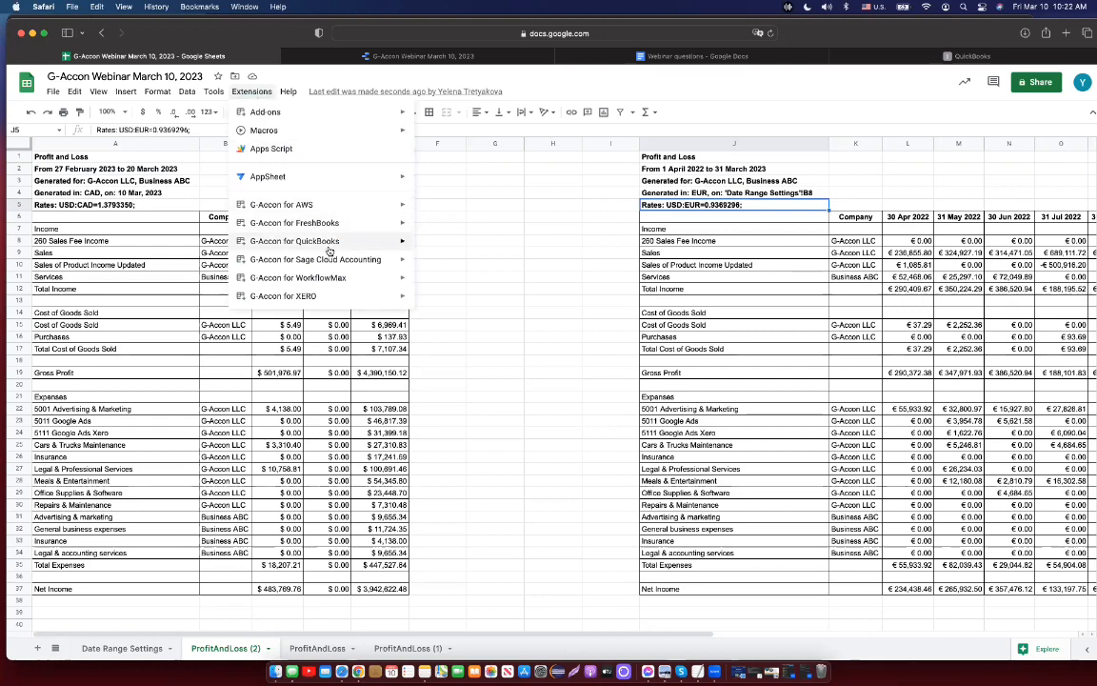
pyautogui.moveTo(331, 251)
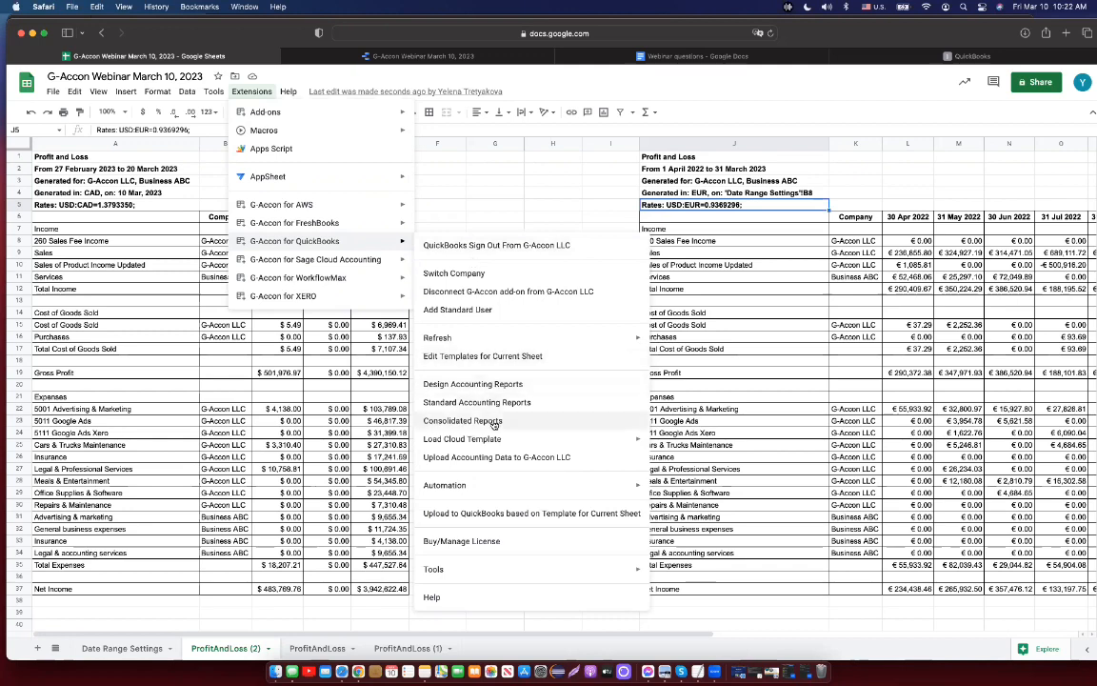
pyautogui.click(492, 424)
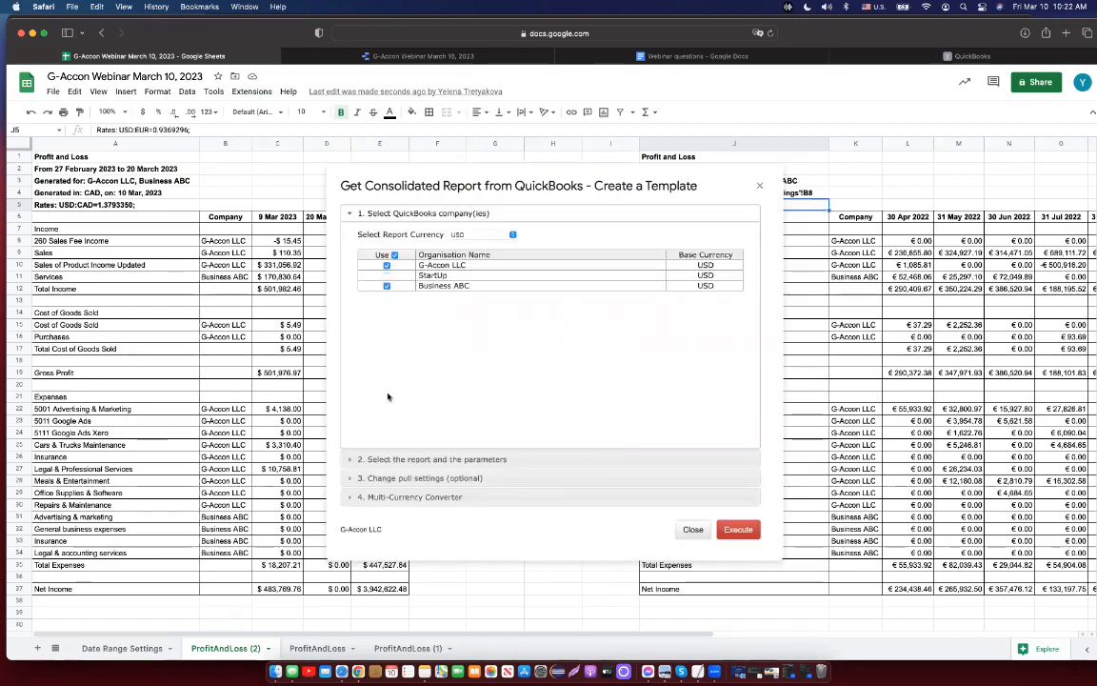
pyautogui.click(413, 461)
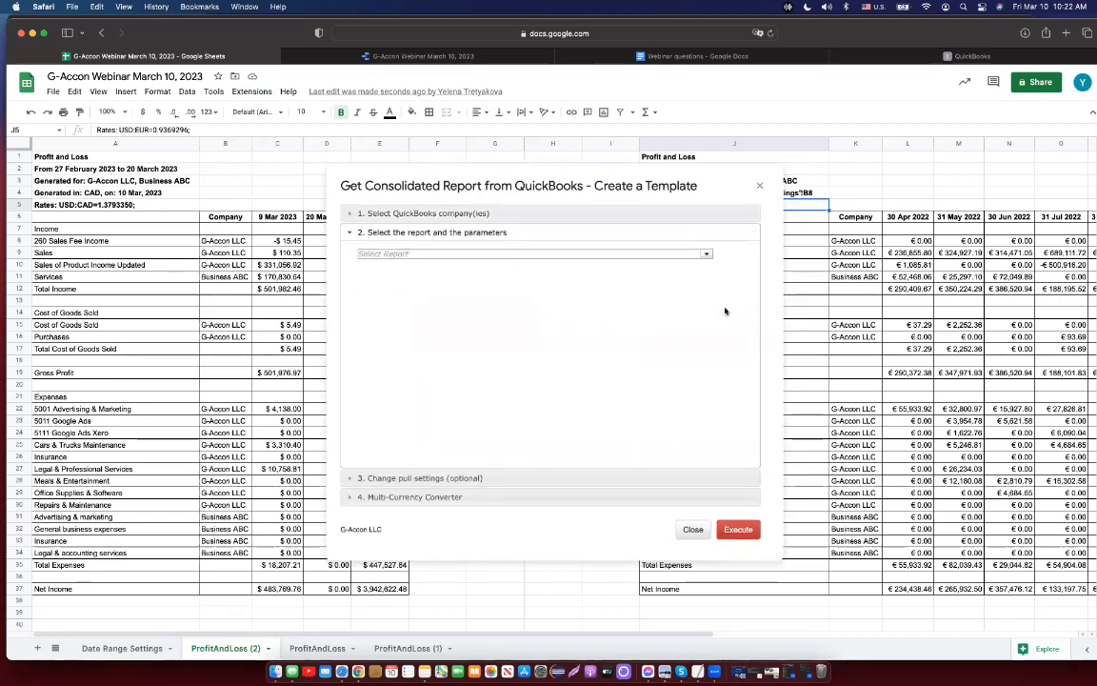
pyautogui.click(707, 256)
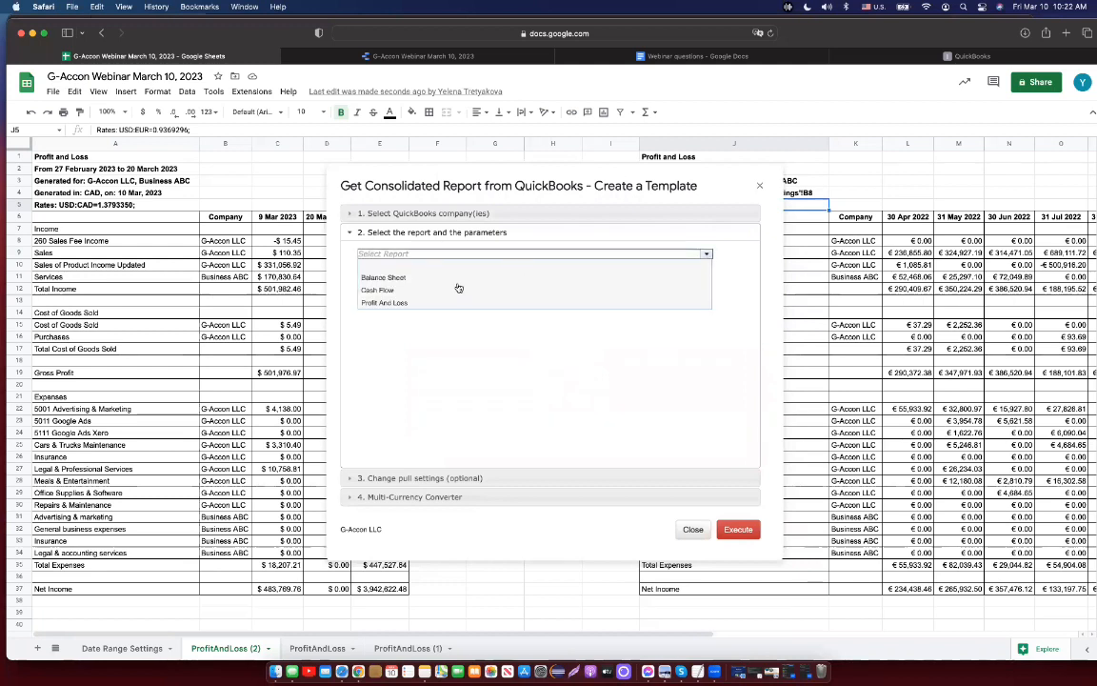
pyautogui.click(427, 306)
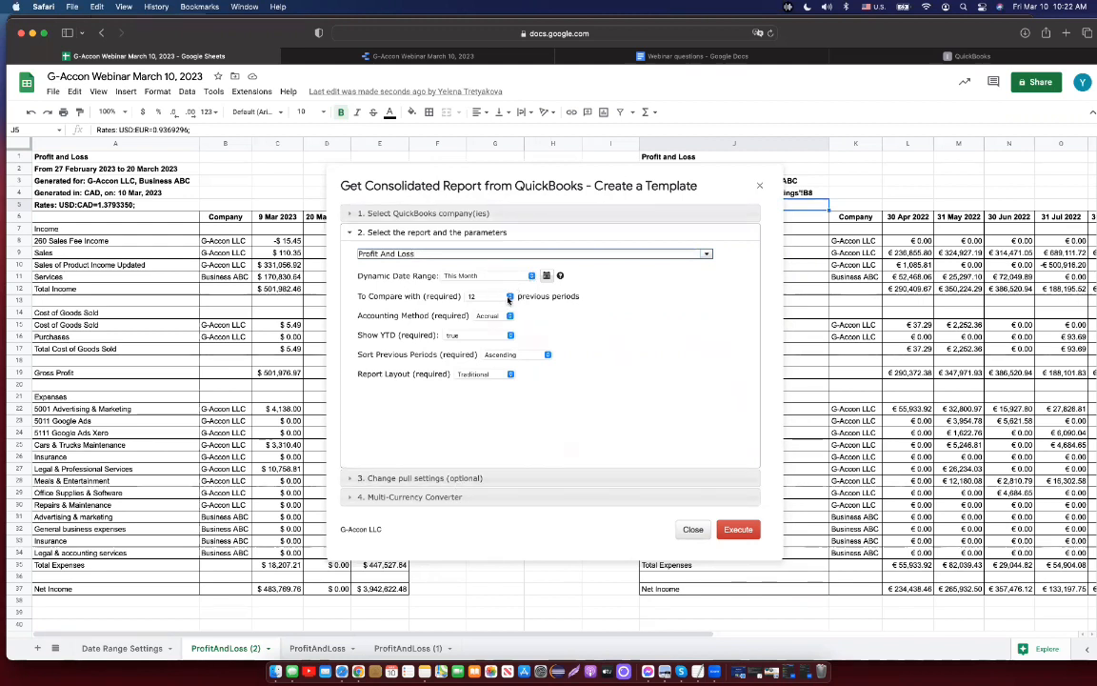
# Step: Turn off Create a New Sheet in the pull settings and name the template "P&L Case #3"
pyautogui.click(454, 479)
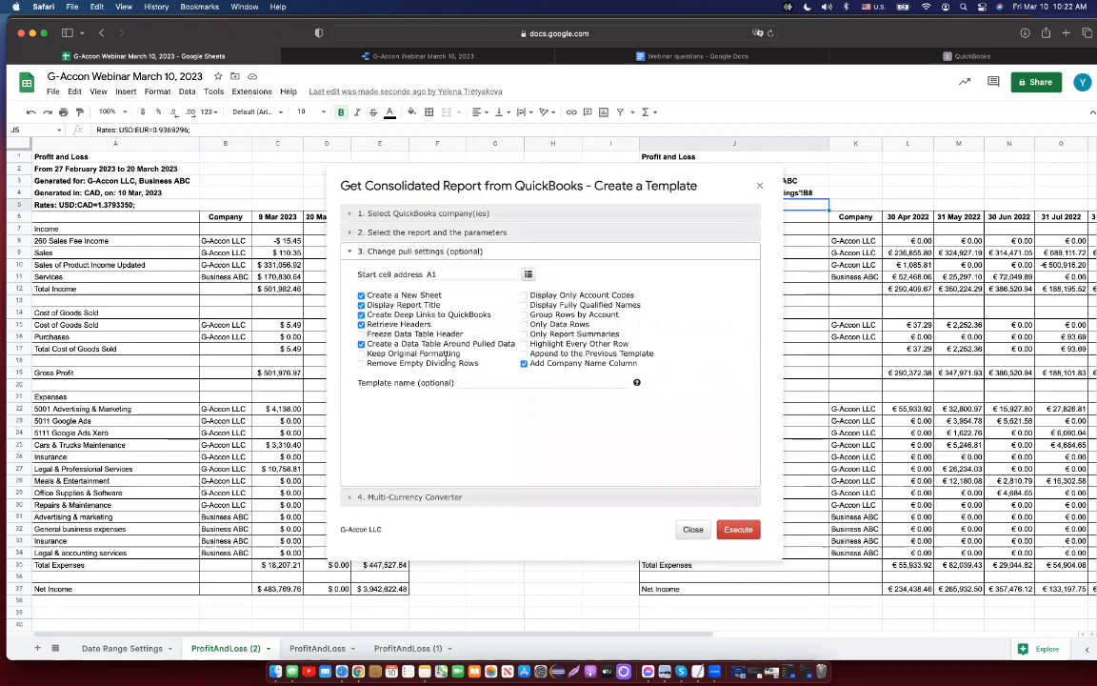
pyautogui.click(362, 295)
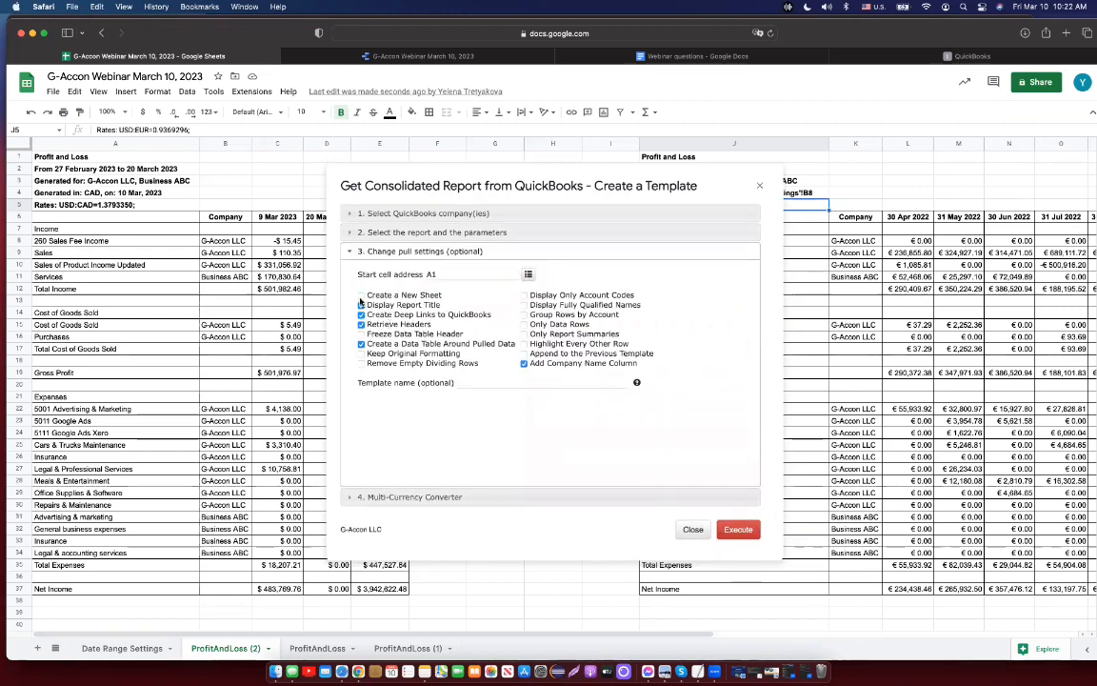
pyautogui.click(471, 383)
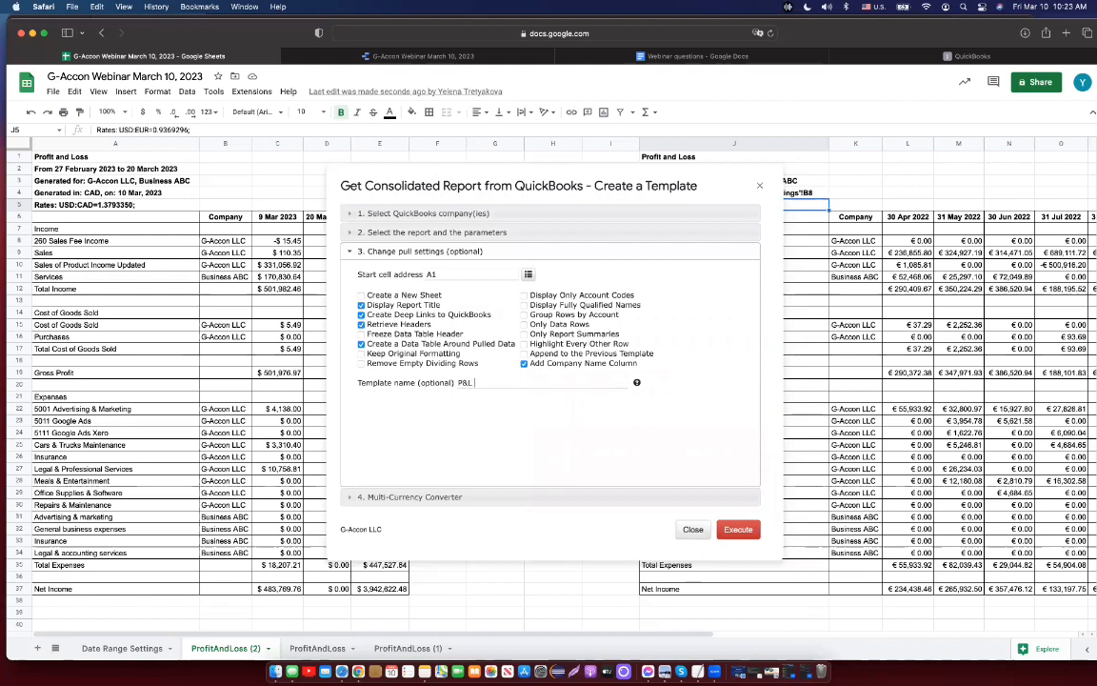
pyautogui.write('ase #3')
# Step: Set the report currency to GBP and switch the conversion to custom rates for periods
pyautogui.click(426, 497)
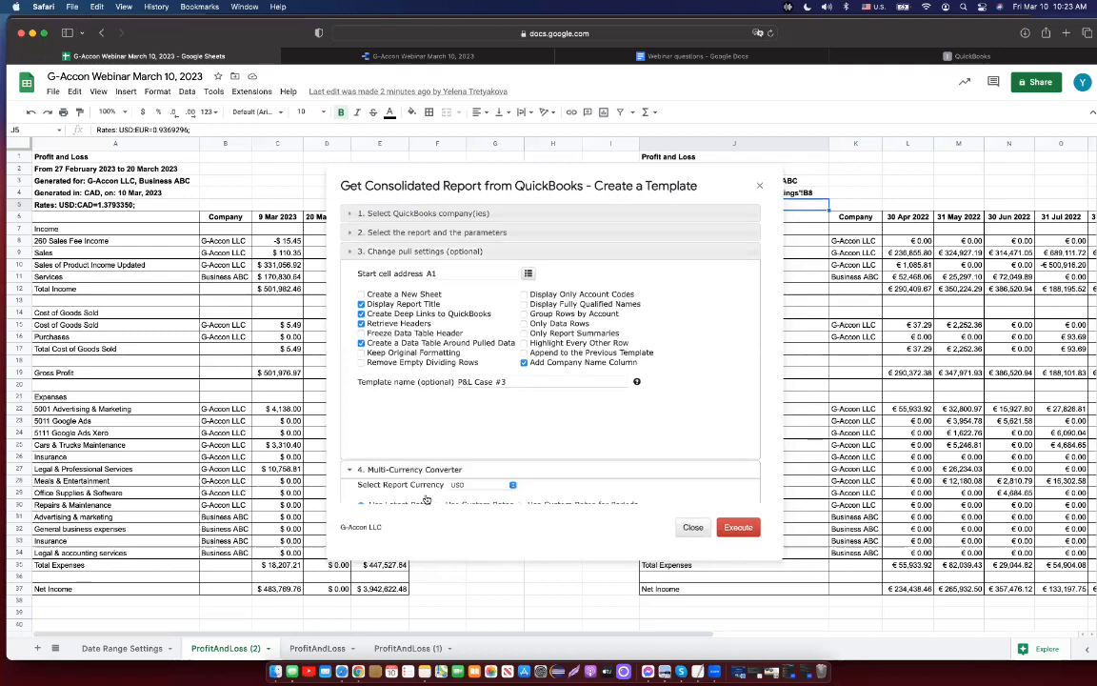
pyautogui.click(512, 293)
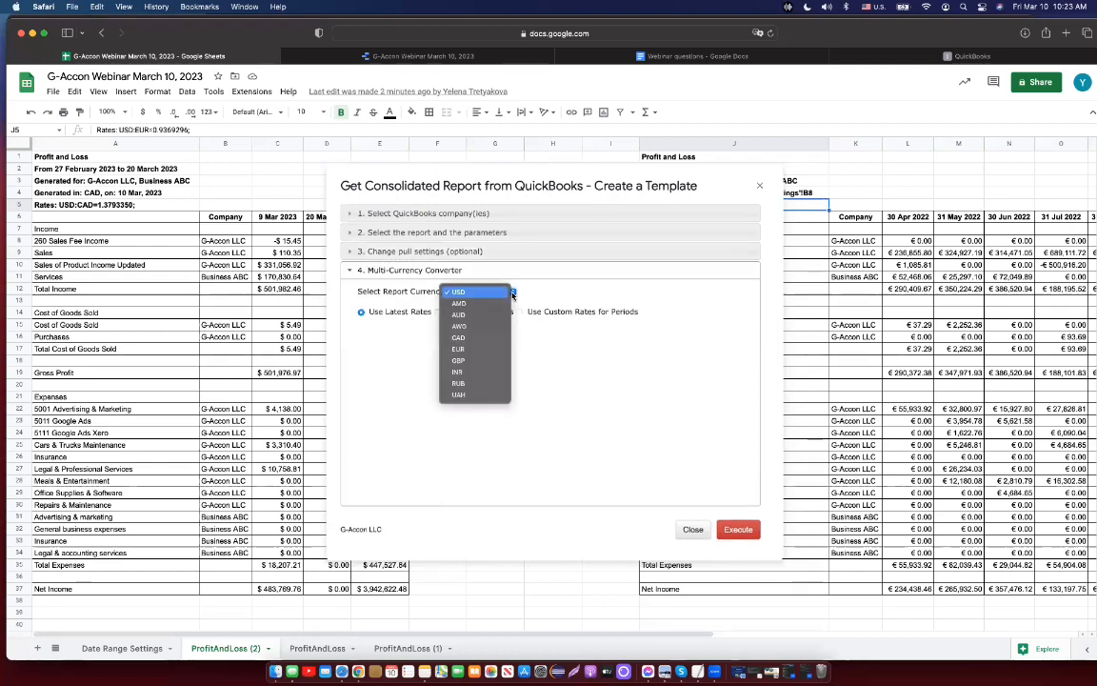
pyautogui.click(491, 362)
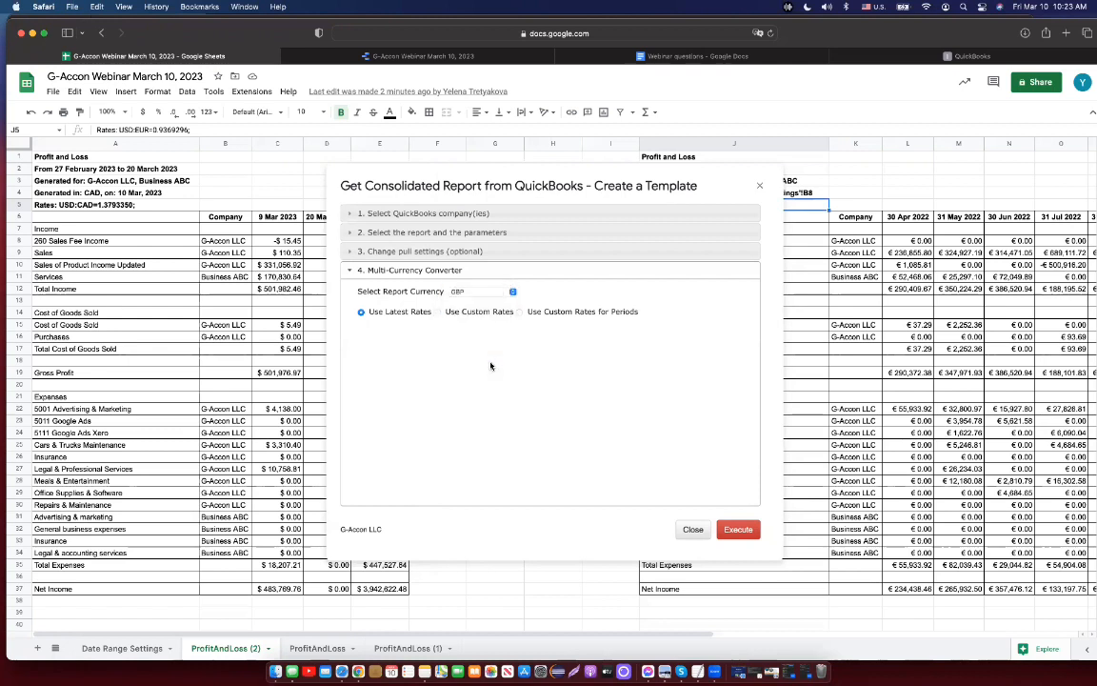
pyautogui.click(519, 313)
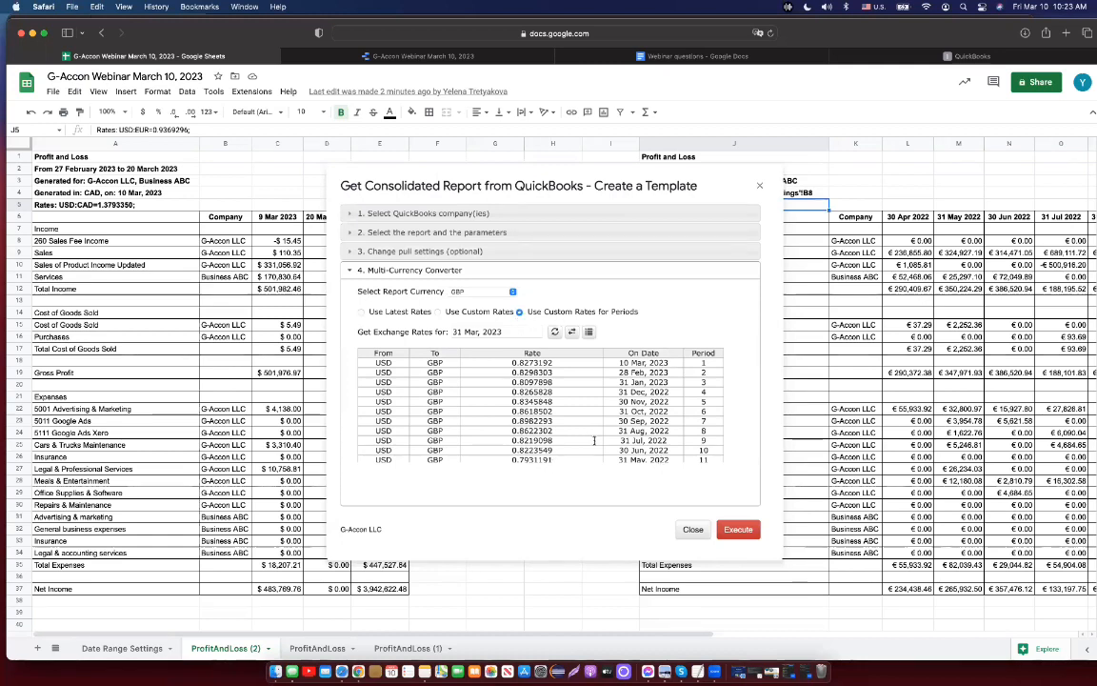
# Step: Look through the period rates and replace the last digits of the 10 Mar, 2023 USD-to-GBP rate with 878
pyautogui.scroll(-1, 593, 440)
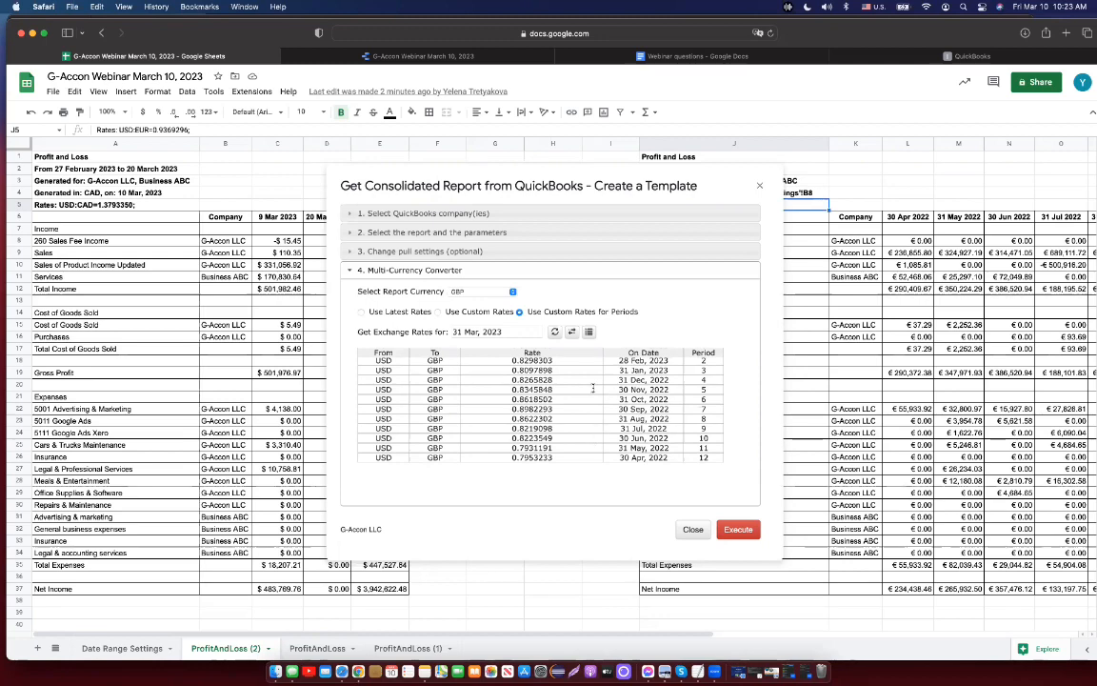
pyautogui.scroll(1, 592, 388)
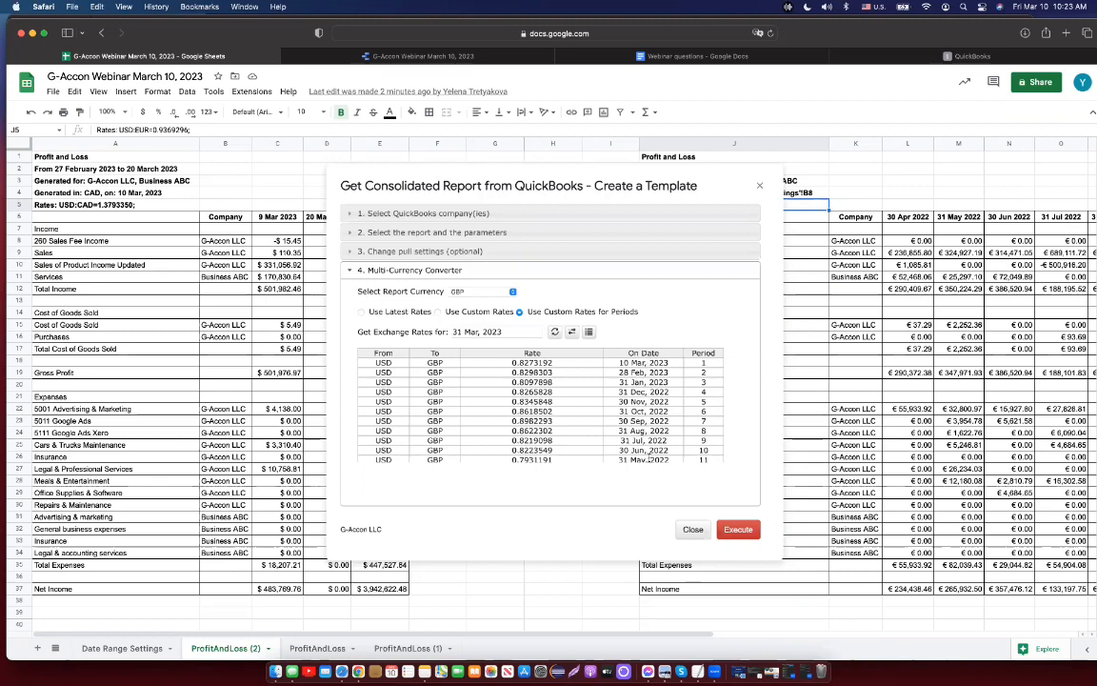
pyautogui.scroll(-2, 651, 449)
pyautogui.scroll(2, 650, 450)
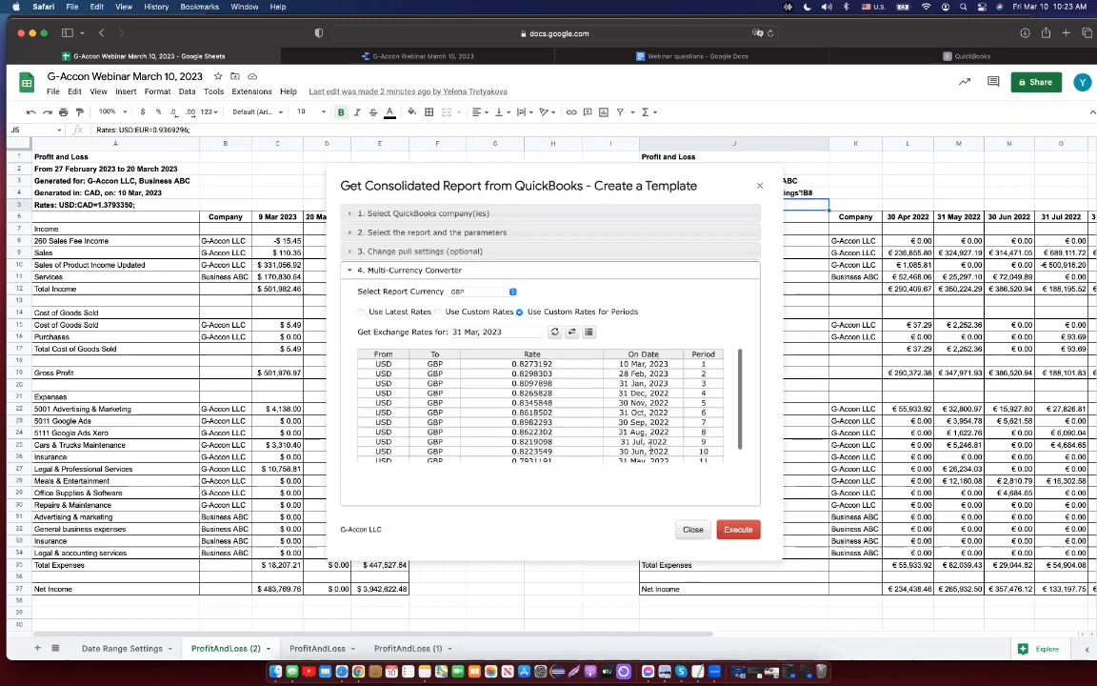
pyautogui.click(557, 362)
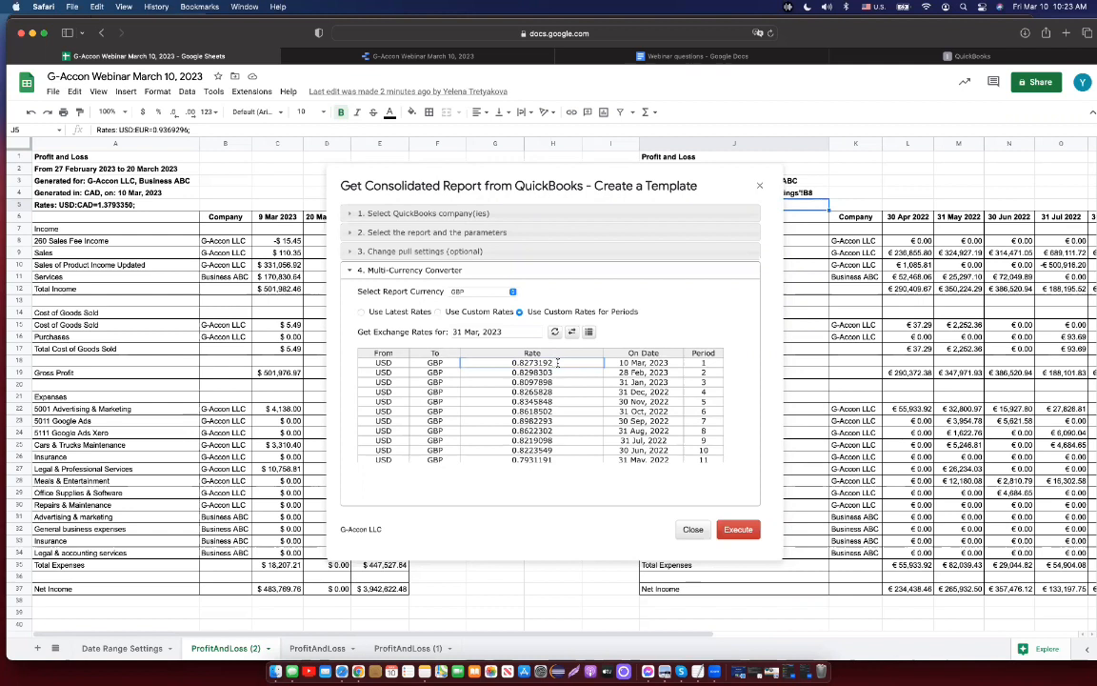
pyautogui.press('BackSpace')
pyautogui.press('BackSpace')
pyautogui.press('BackSpace')
pyautogui.press('BackSpace')
pyautogui.write('878')
# Step: Export the exchange rates for all periods to a sheet linked to the template, and widen its To column
pyautogui.click(590, 332)
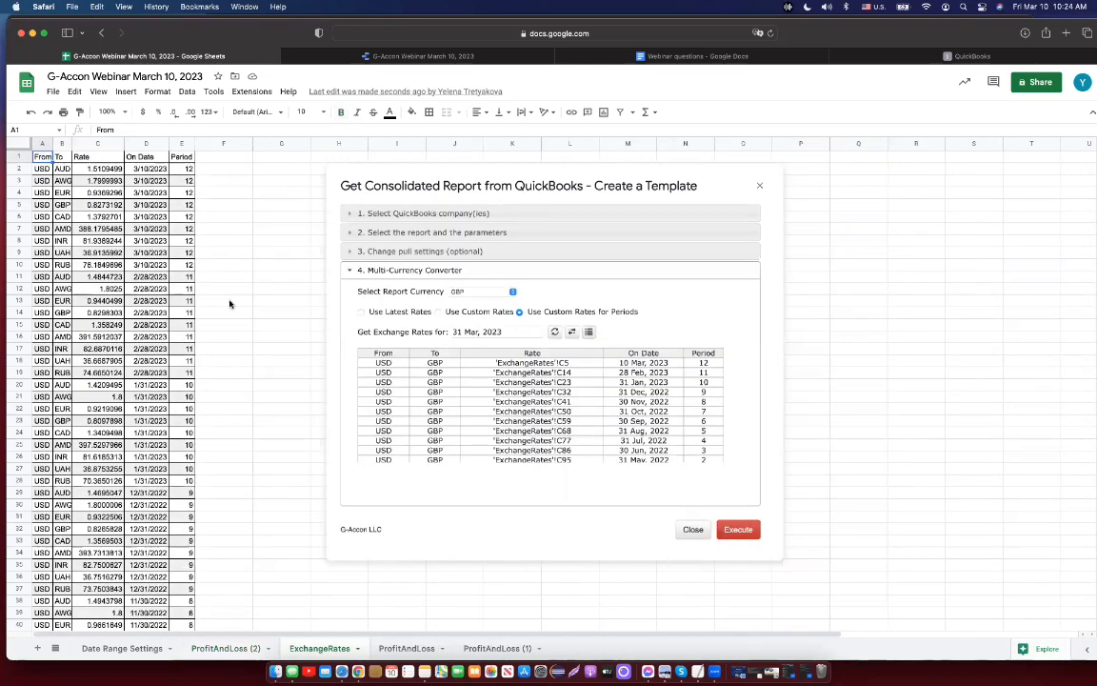
pyautogui.moveTo(70, 143); pyautogui.dragTo(103, 143)
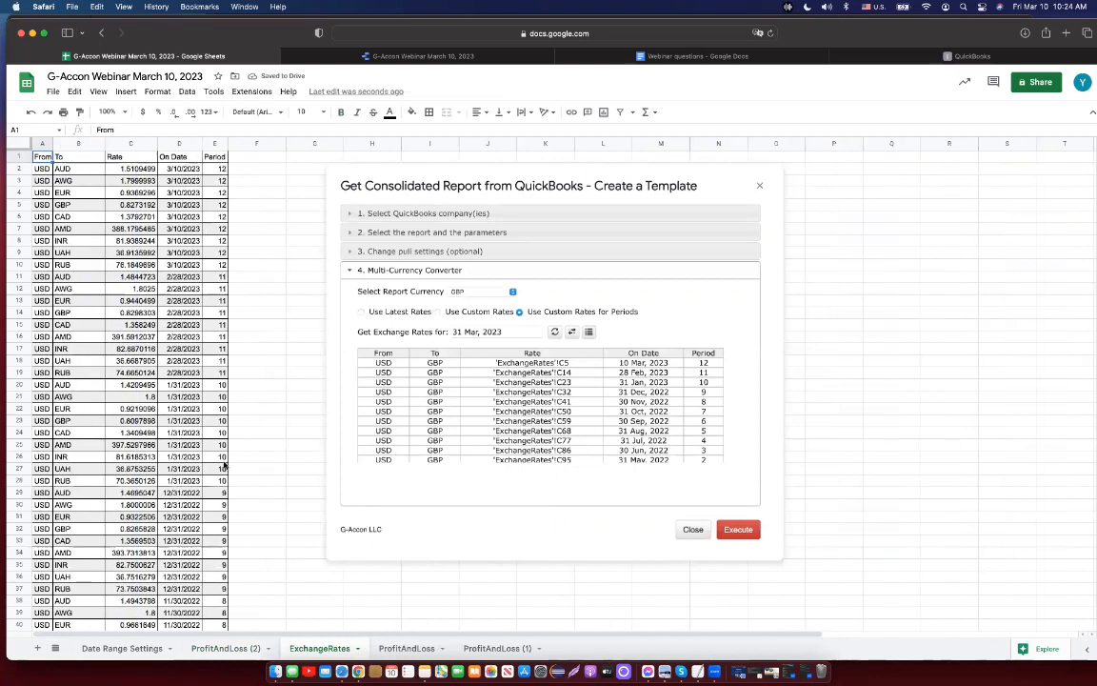
# Step: Review the exported exchange rates down the sheet and generate the consolidated GBP report
pyautogui.scroll(-3, 218, 540)
pyautogui.scroll(-16, 218, 540)
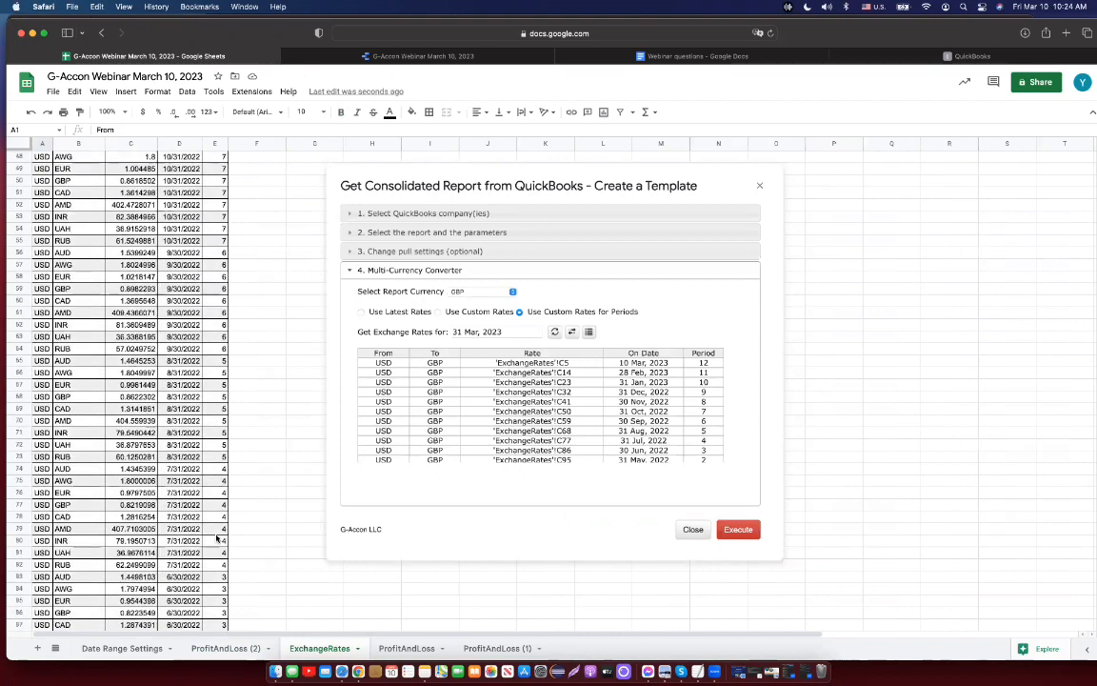
pyautogui.scroll(17, 218, 540)
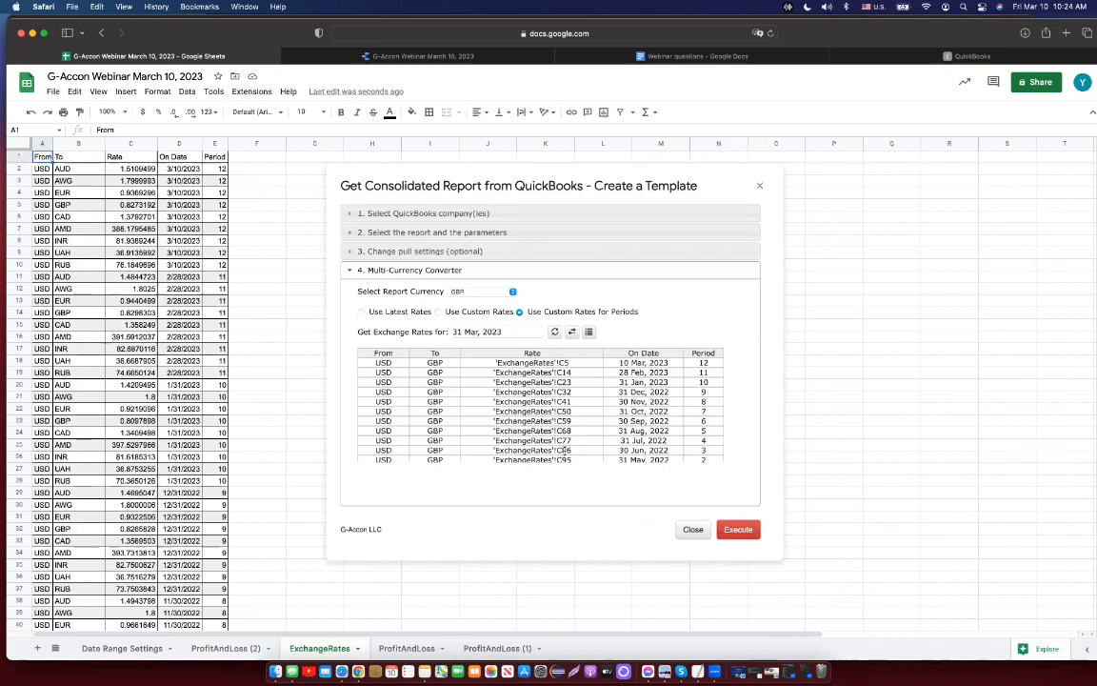
pyautogui.click(146, 172)
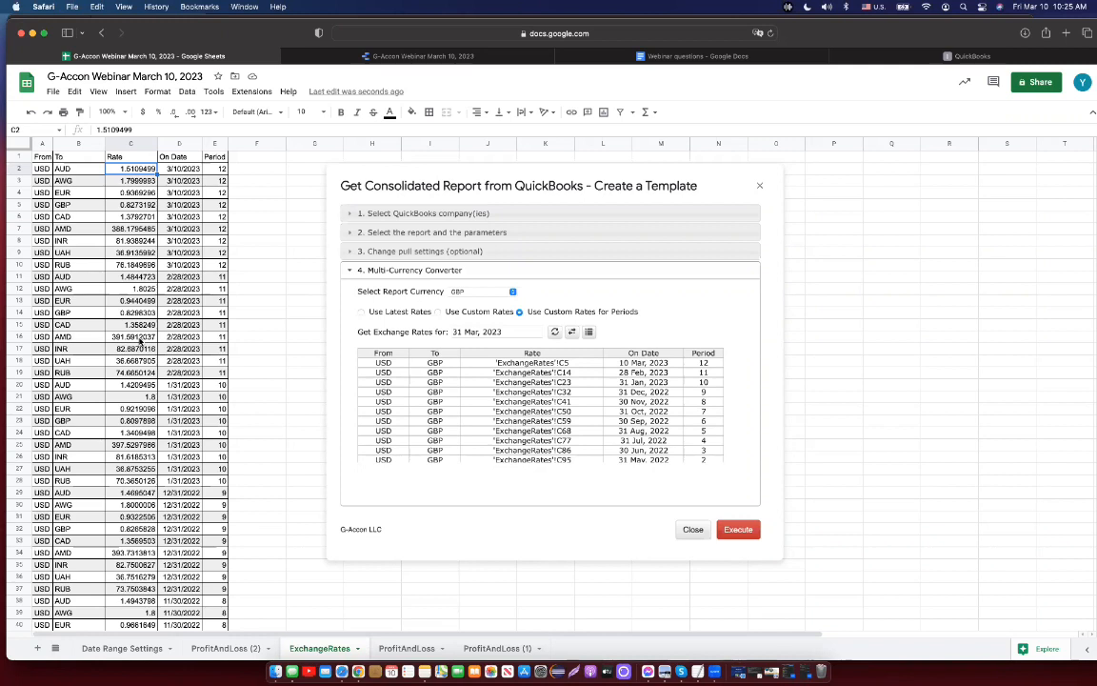
pyautogui.click(748, 533)
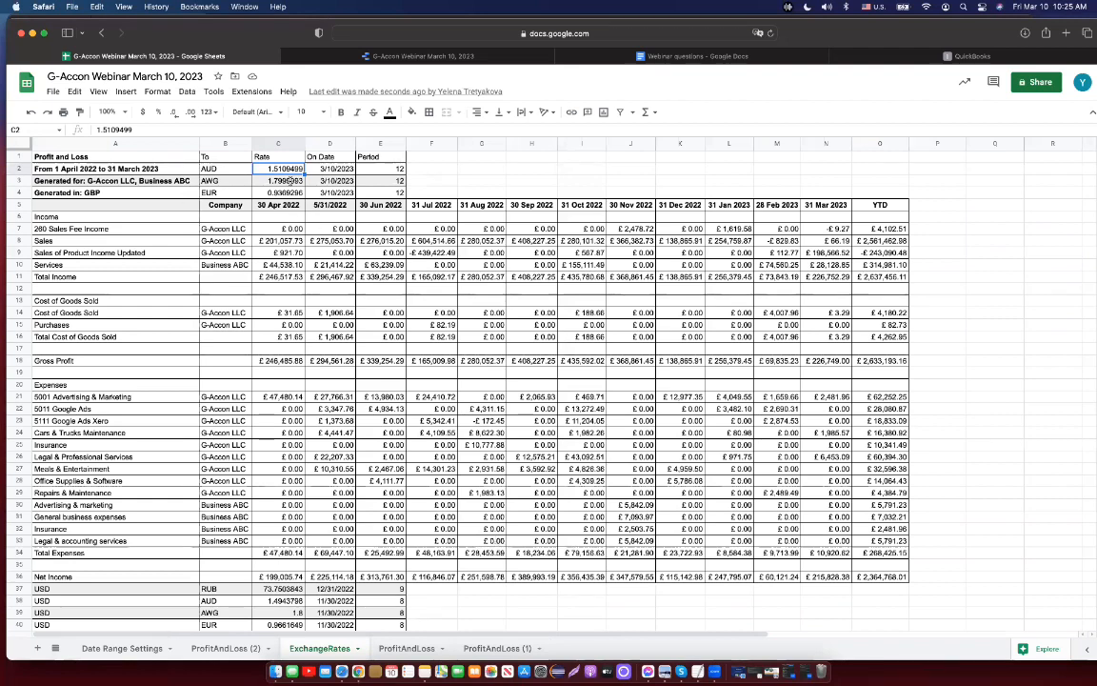
# Step: Check the pull settings of the P&L Case #3 template on the ExchangeRates sheet, then close the template editor
pyautogui.click(252, 92)
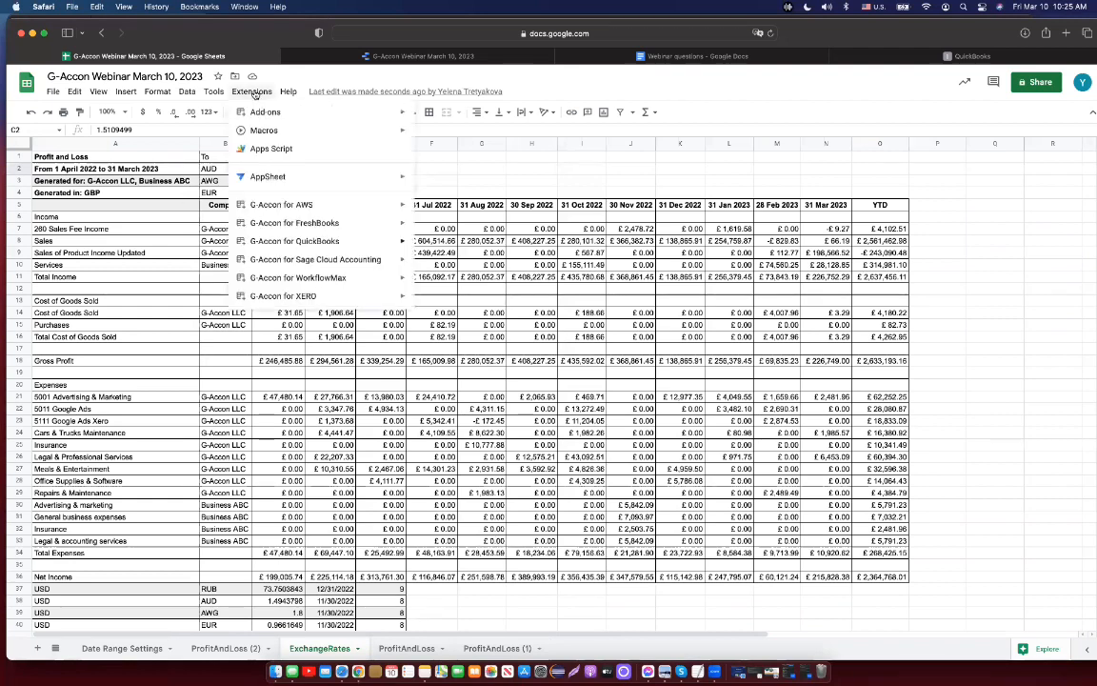
pyautogui.moveTo(320, 176)
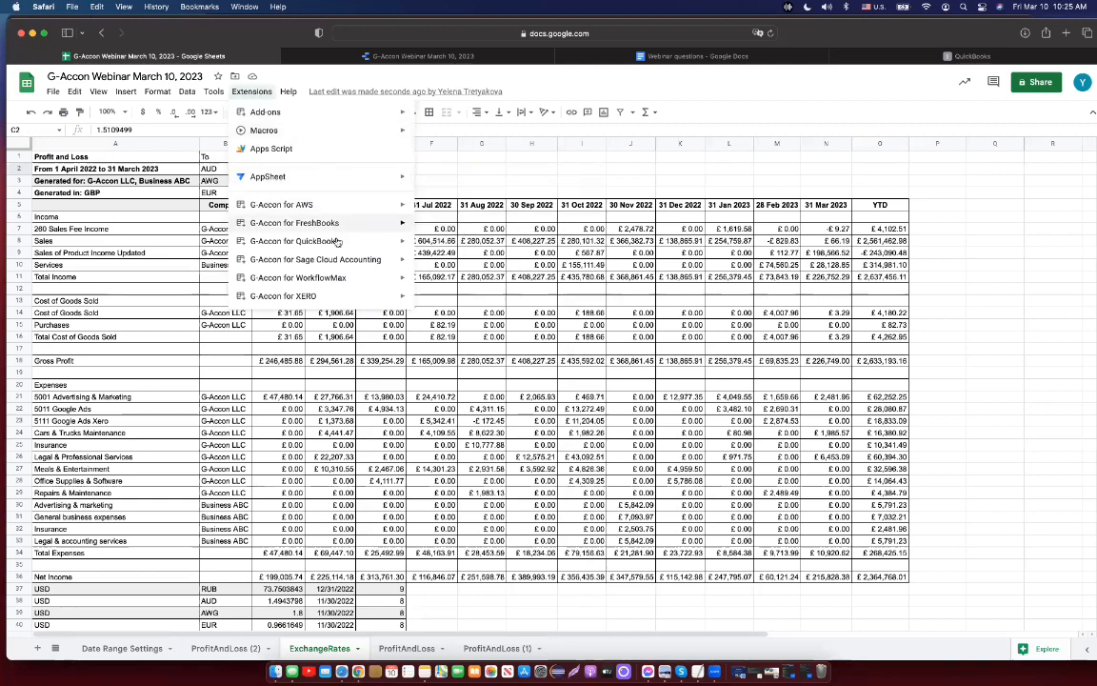
pyautogui.moveTo(341, 246)
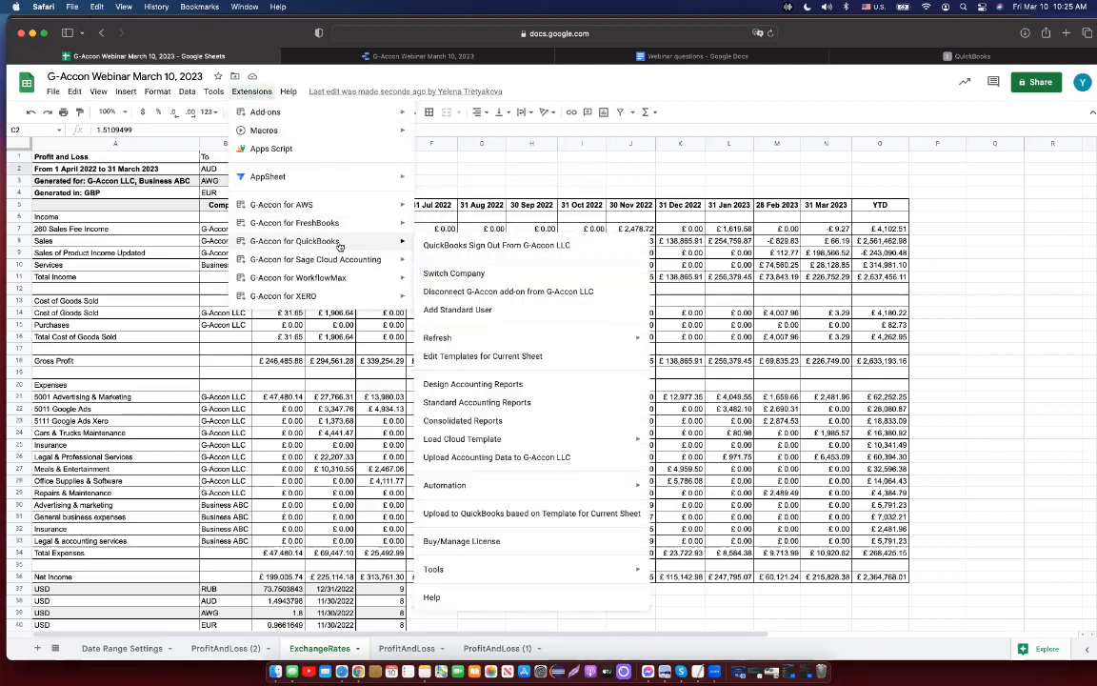
pyautogui.click(482, 357)
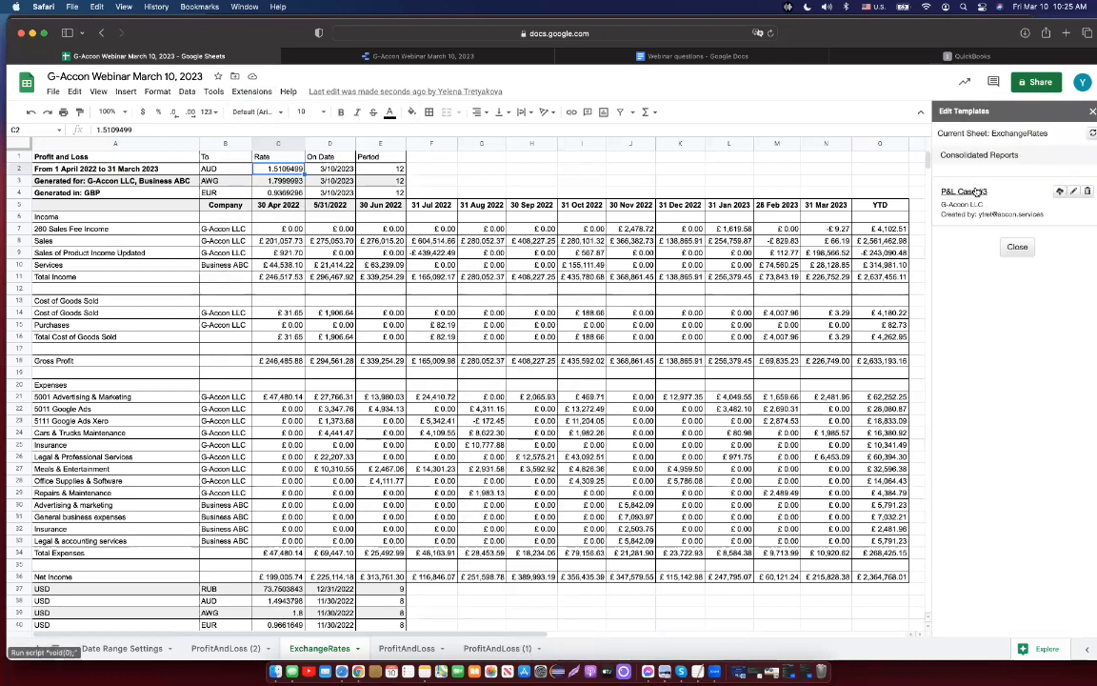
pyautogui.click(971, 192)
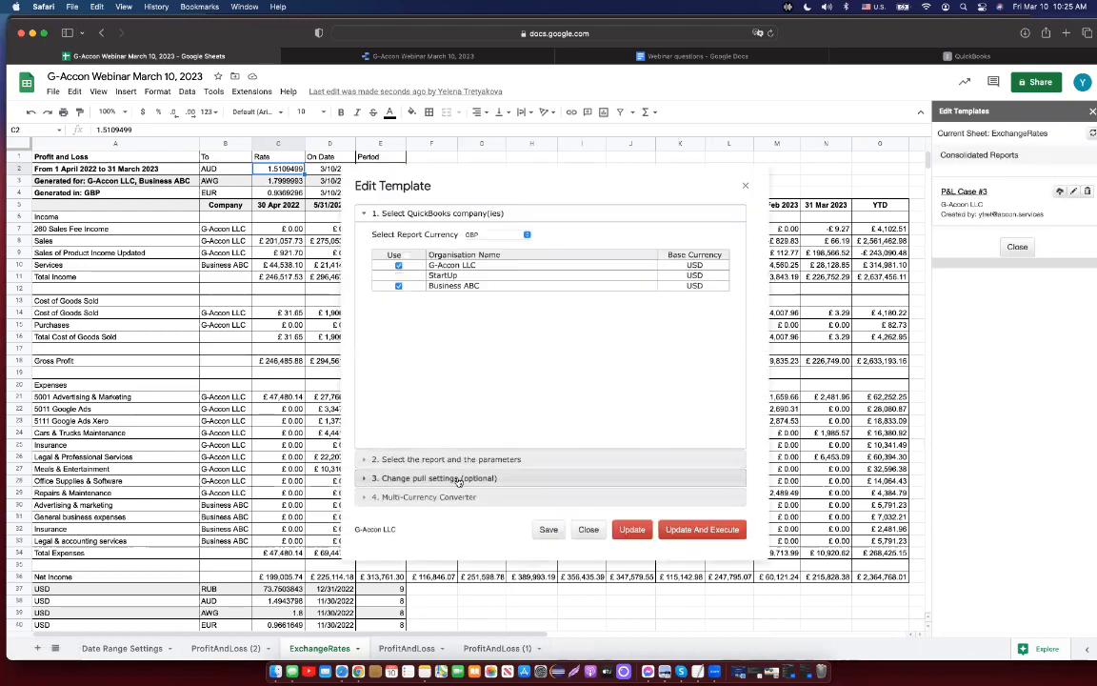
pyautogui.click(459, 479)
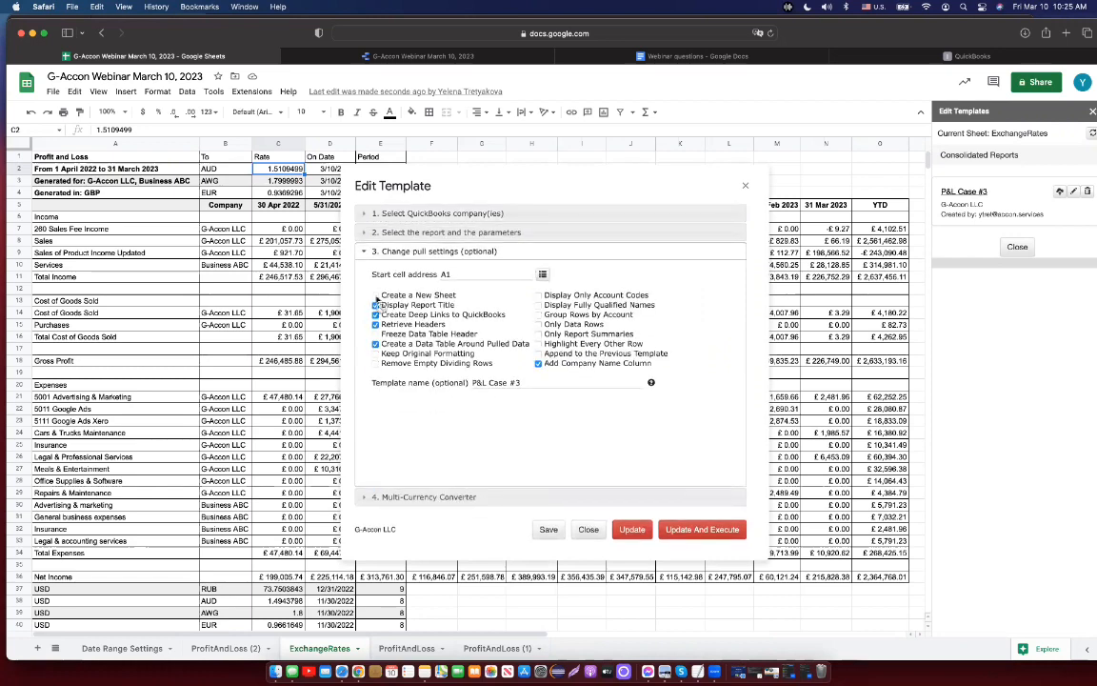
pyautogui.click(745, 185)
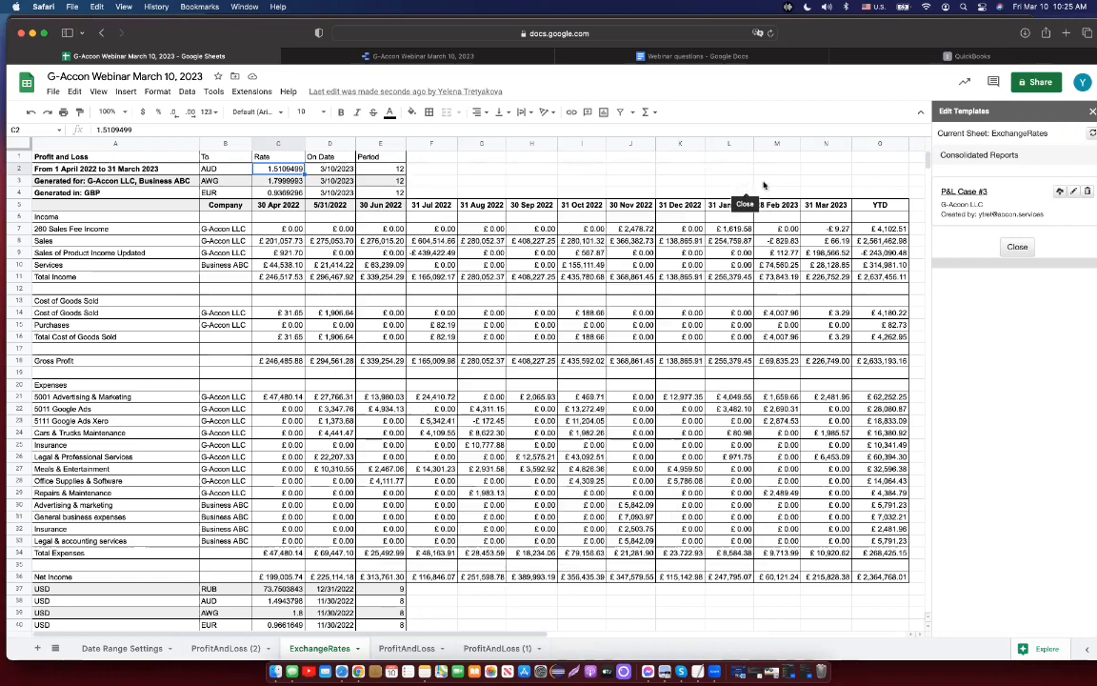
pyautogui.click(1089, 112)
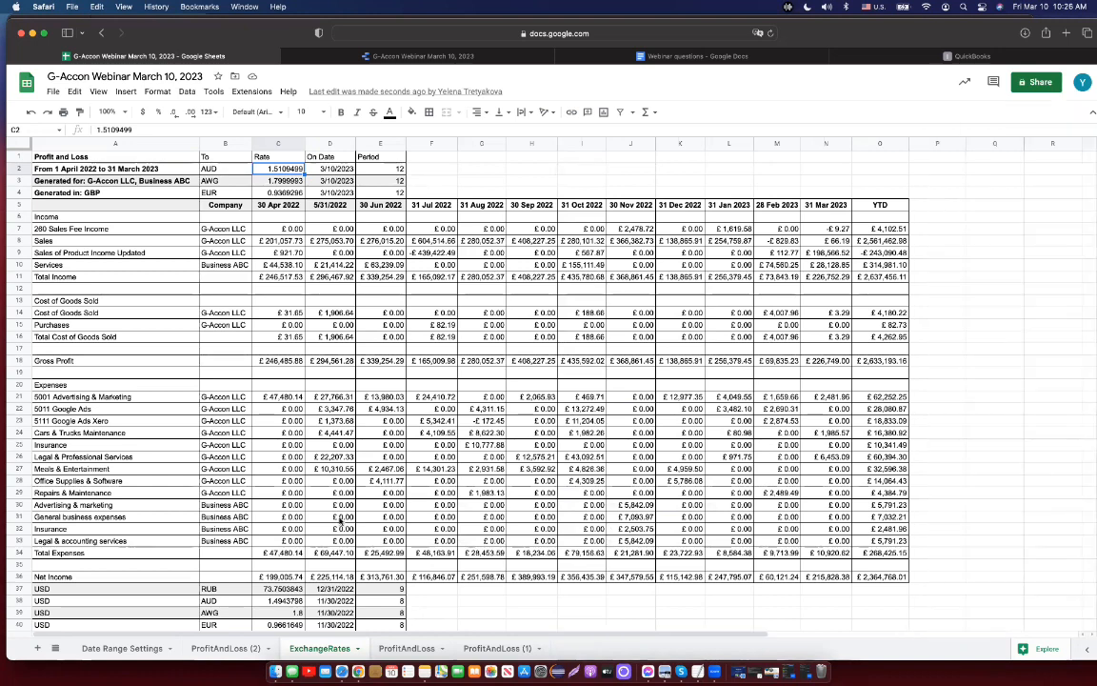
# Step: Delete the ExchangeRates sheet
pyautogui.click(359, 650)
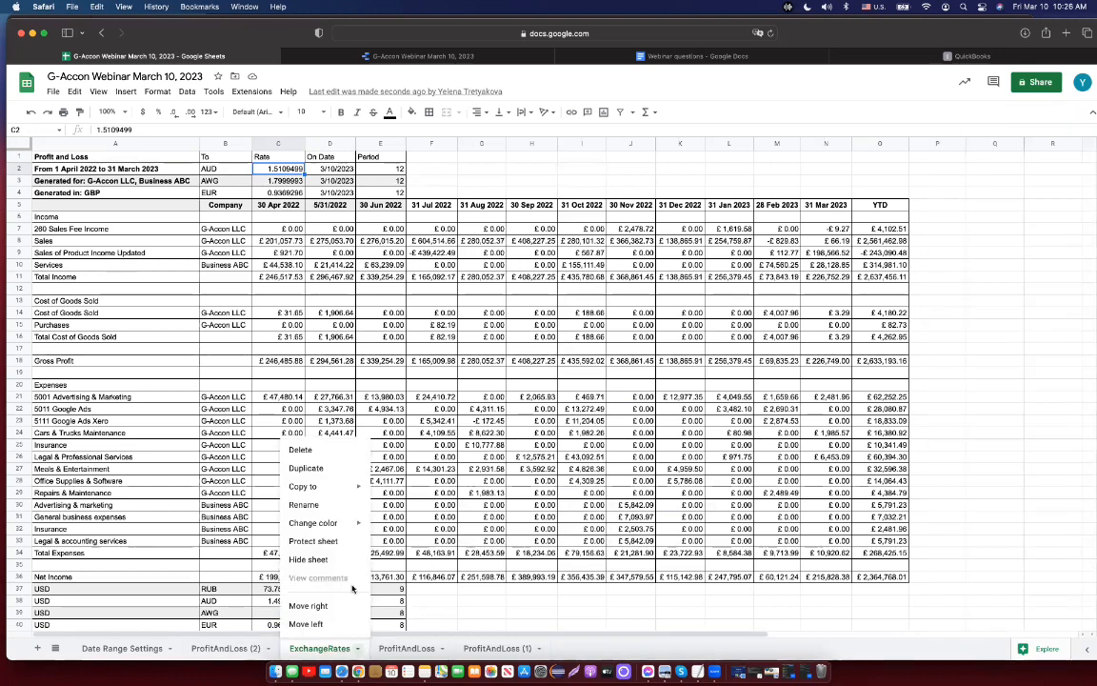
pyautogui.click(300, 450)
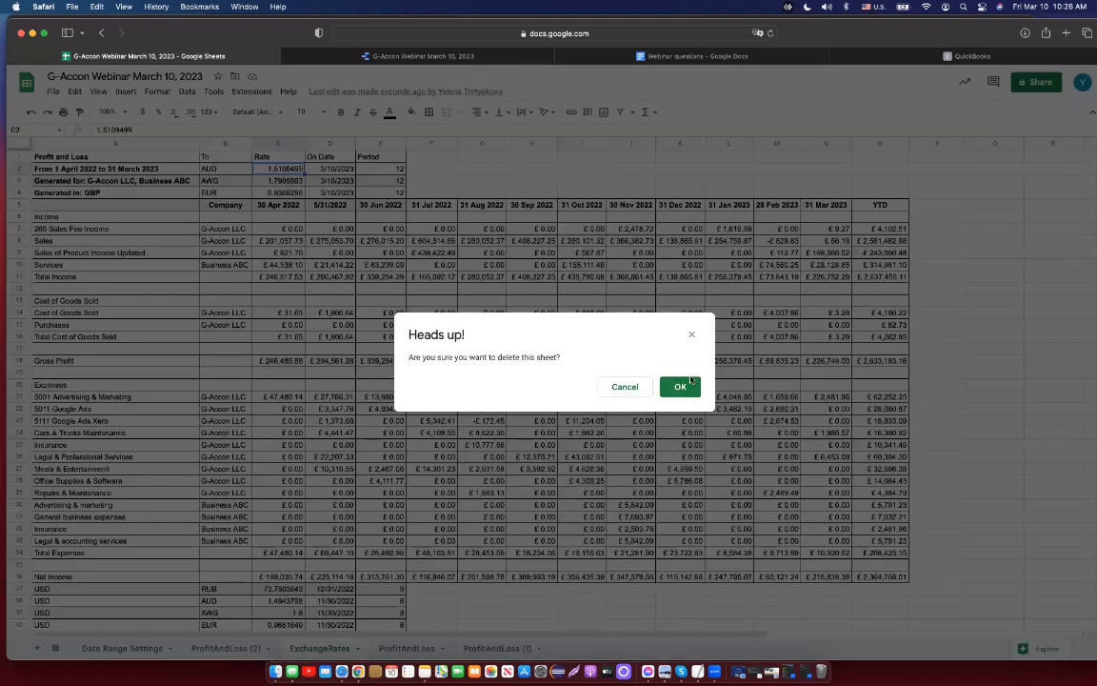
pyautogui.click(677, 385)
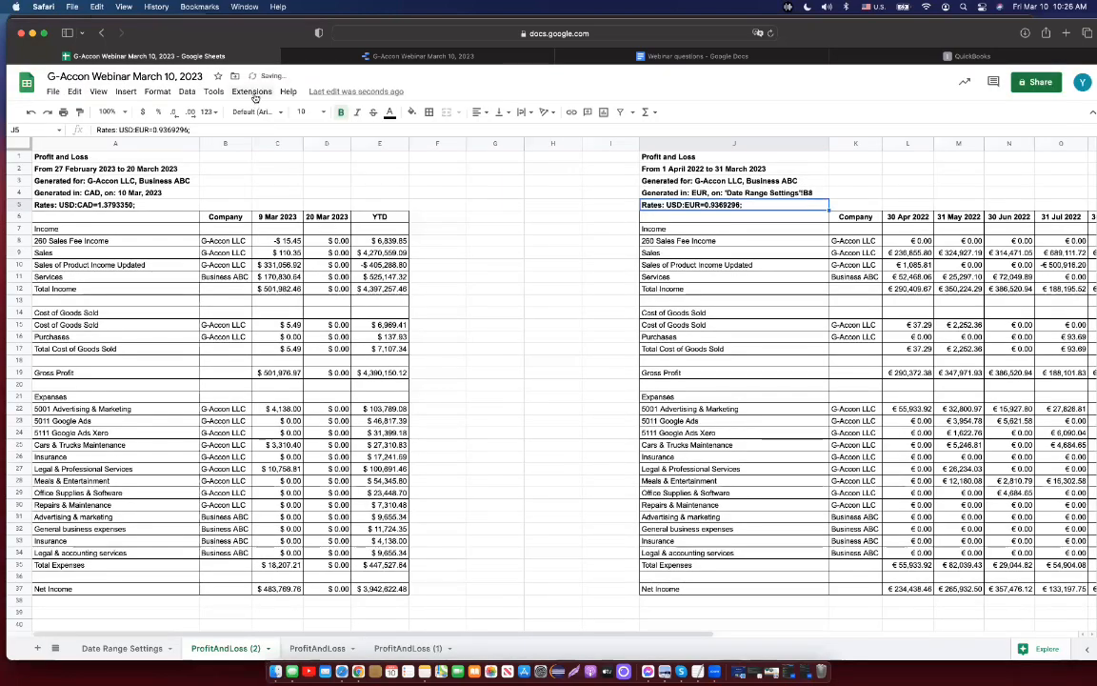
# Step: Start a new consolidated report template in G-Accon for QuickBooks covering G-Accon LLC and Business ABC, excluding StartUp
pyautogui.click(252, 91)
pyautogui.moveTo(354, 240)
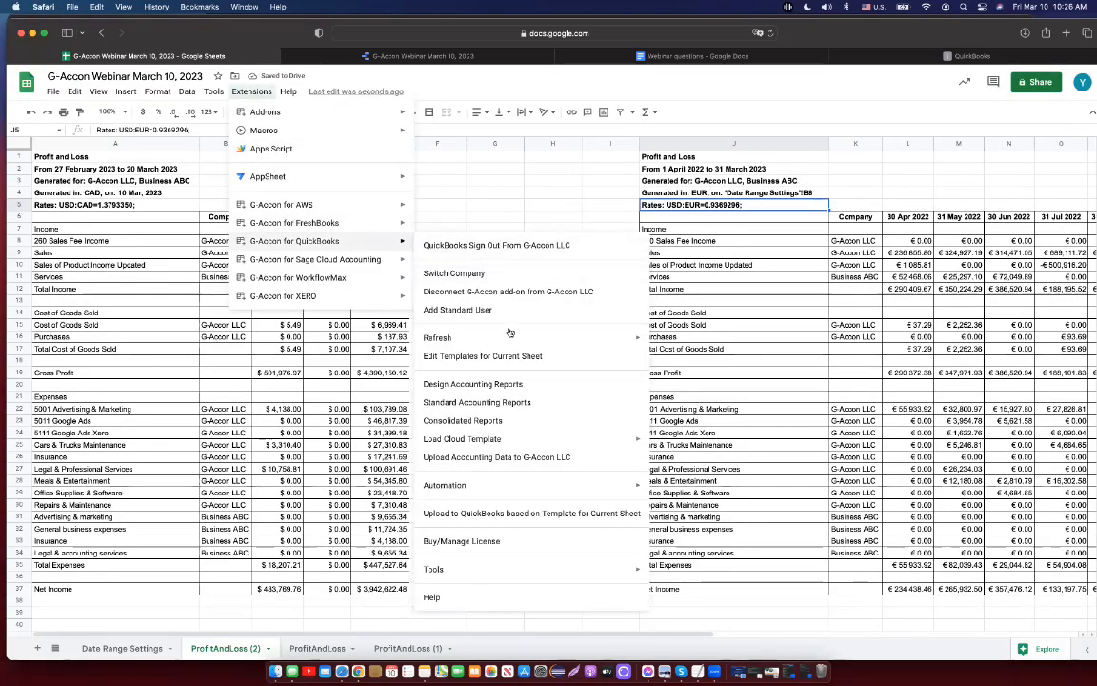
pyautogui.click(519, 422)
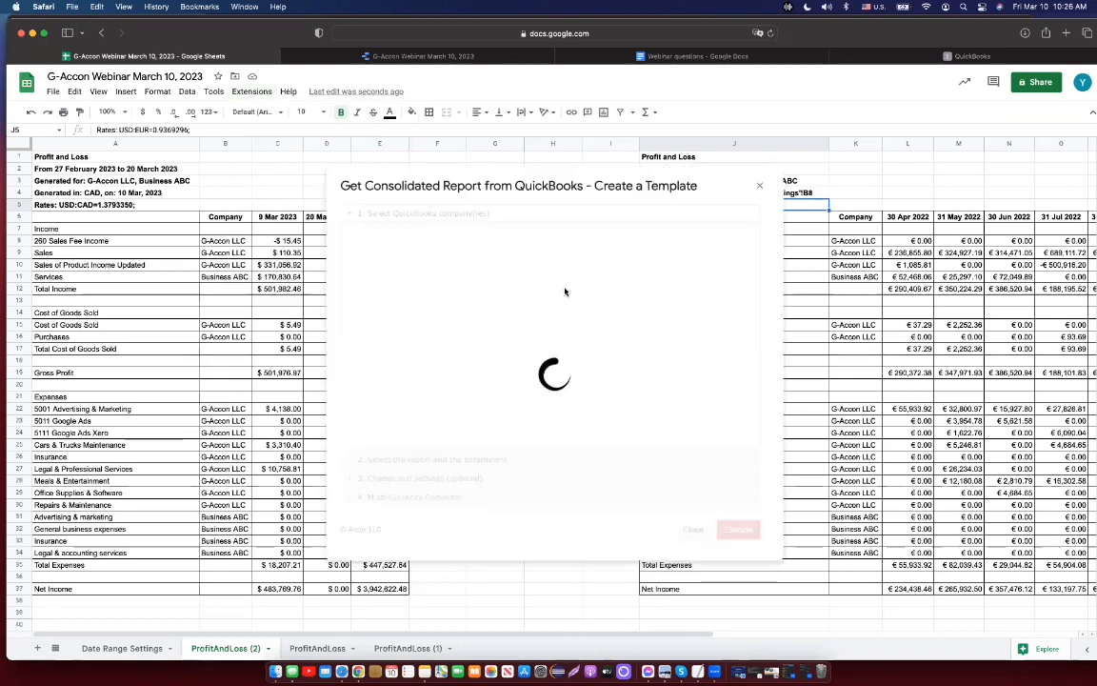
pyautogui.click(387, 275)
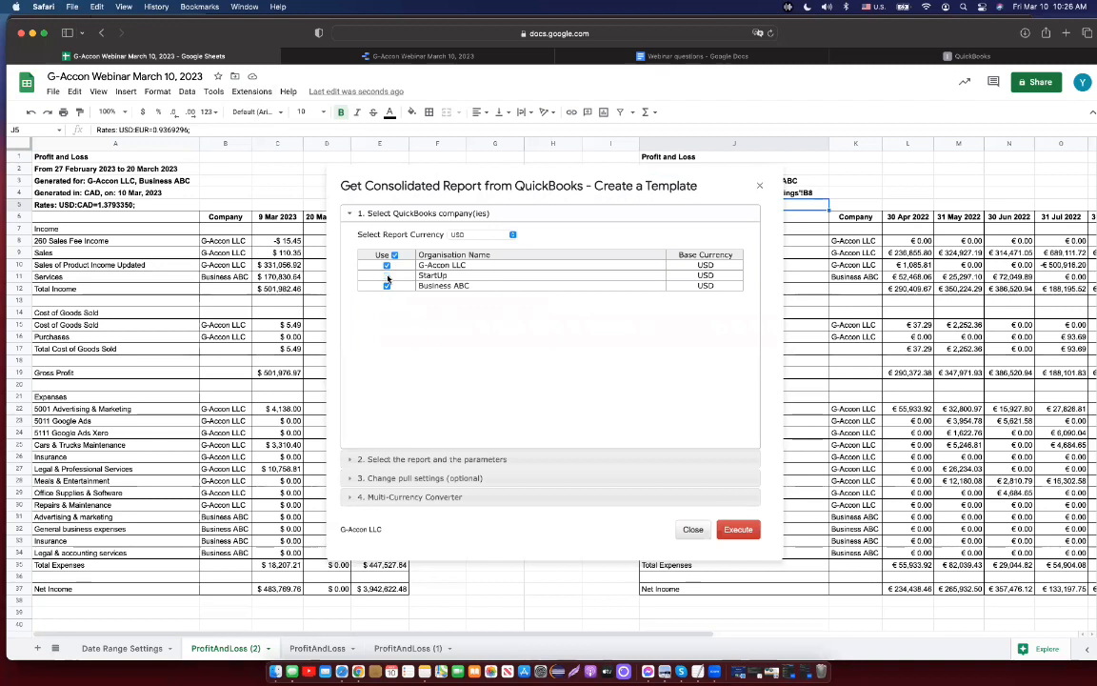
# Step: Choose the Profit And Loss report for the template and name the template "P&L Case # 3"
pyautogui.click(413, 461)
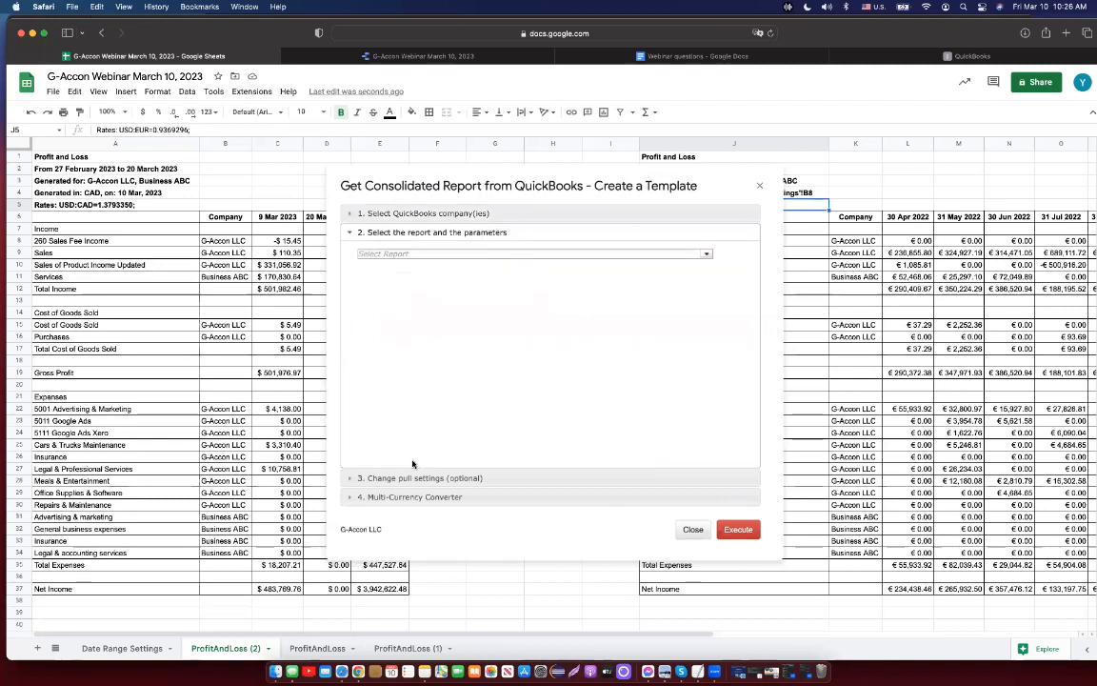
pyautogui.click(706, 255)
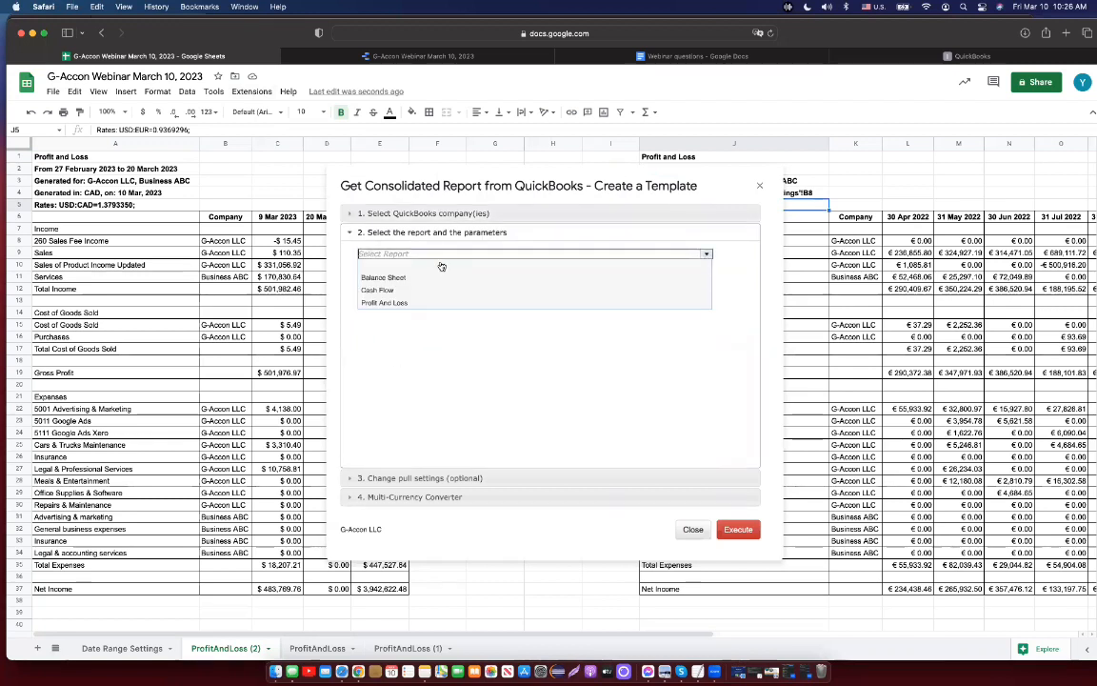
pyautogui.click(368, 303)
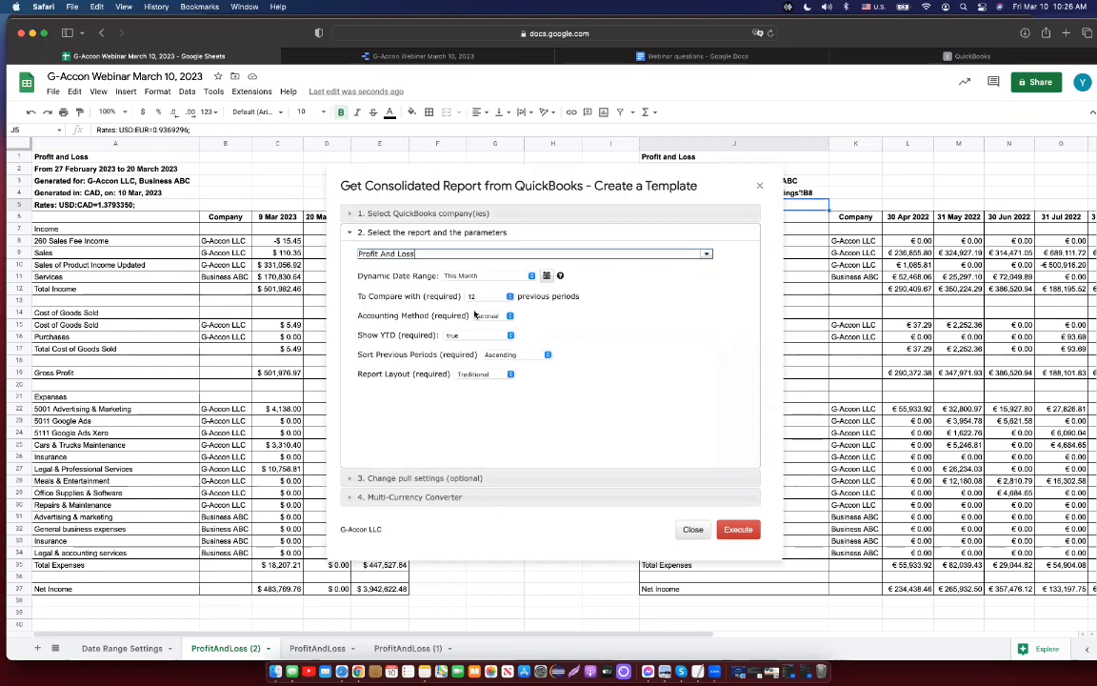
pyautogui.click(440, 478)
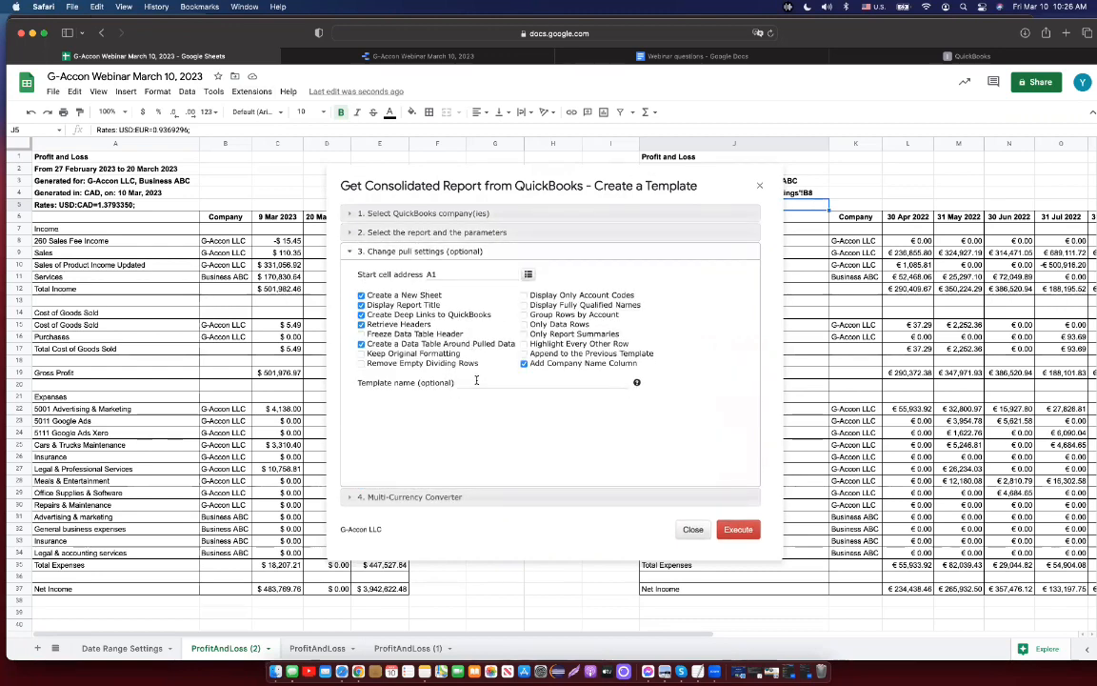
pyautogui.write('P&L Case # 3')
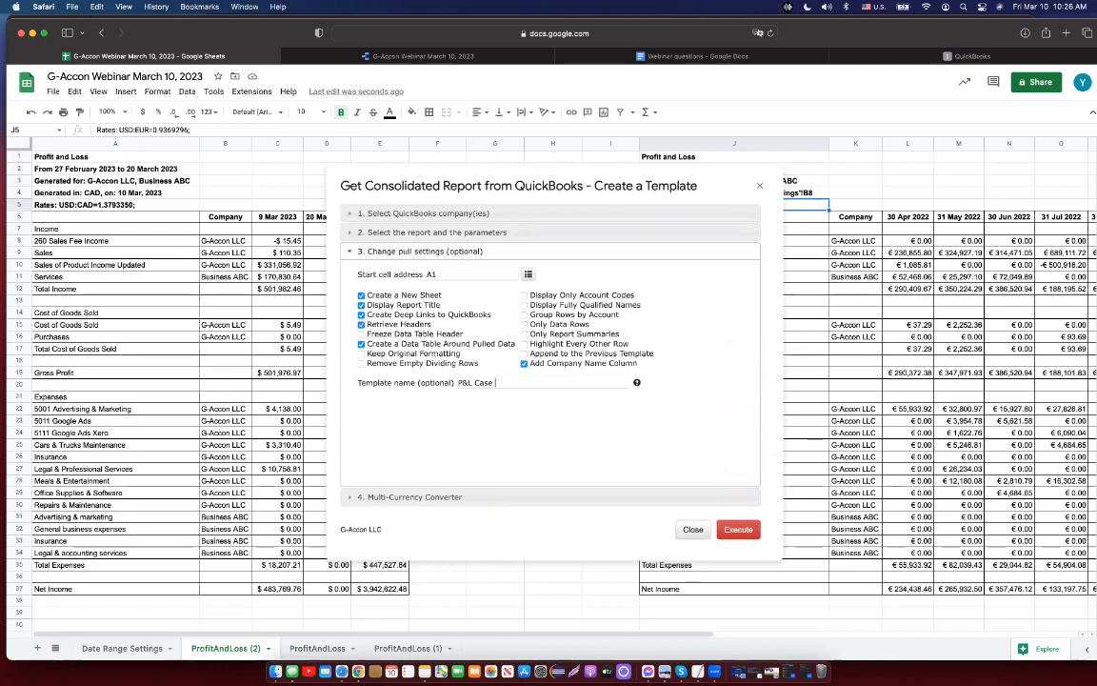
# Step: Set the report currency to GBP with custom rates for periods, and export the rates to a linked exchange rates sheet
pyautogui.click(447, 496)
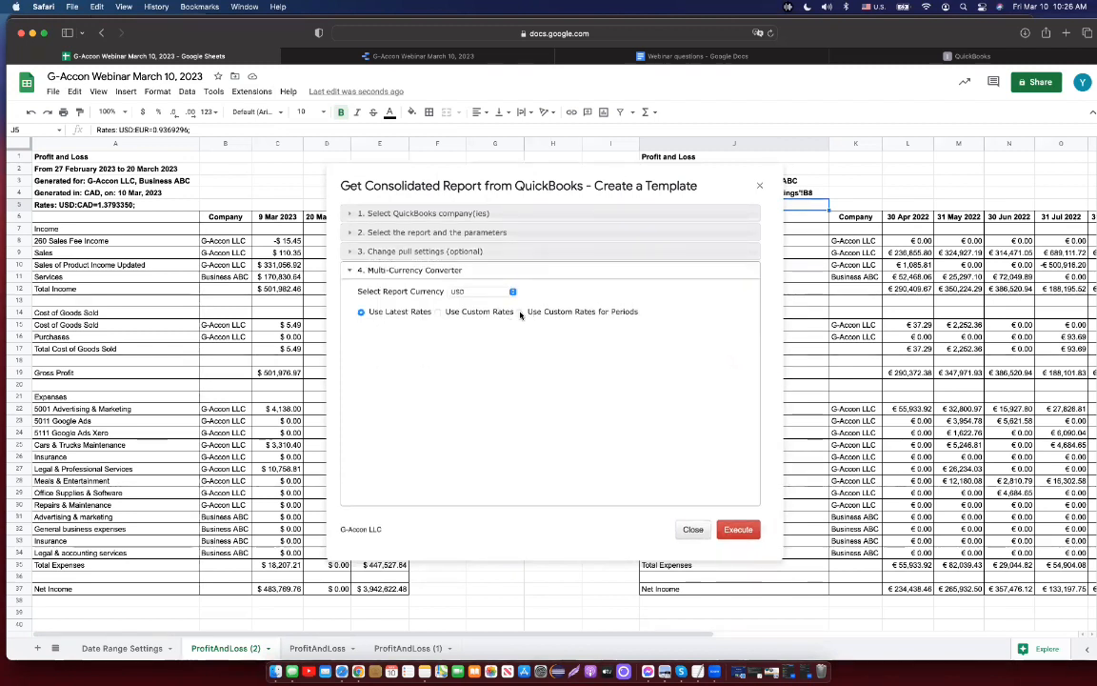
pyautogui.click(519, 312)
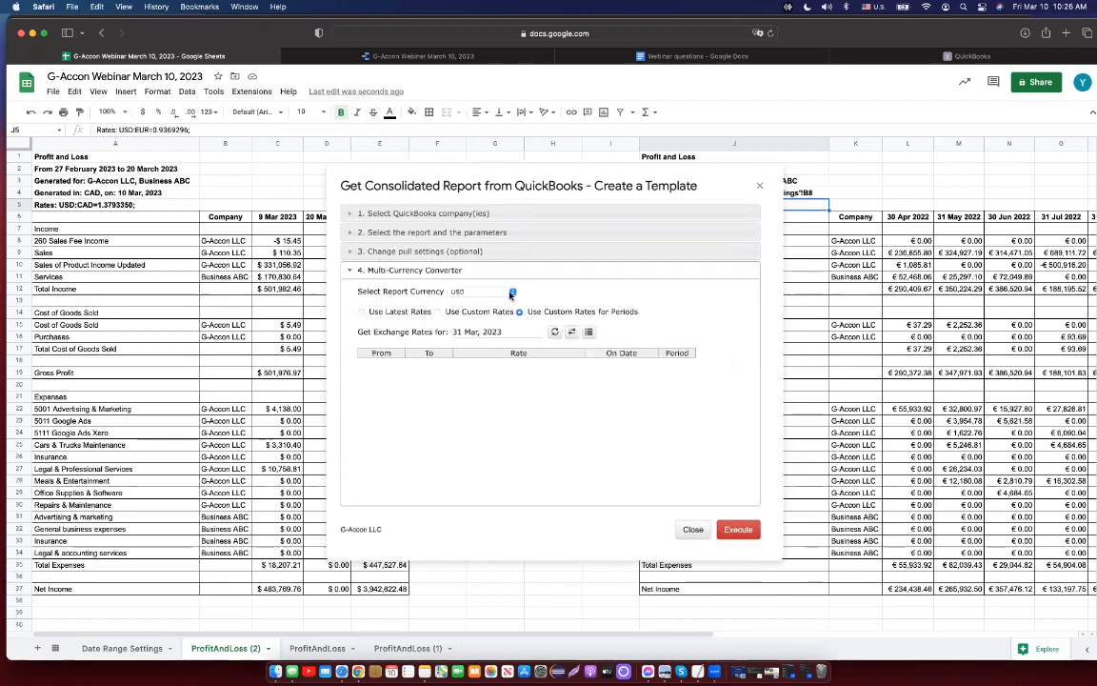
pyautogui.click(512, 294)
pyautogui.click(489, 363)
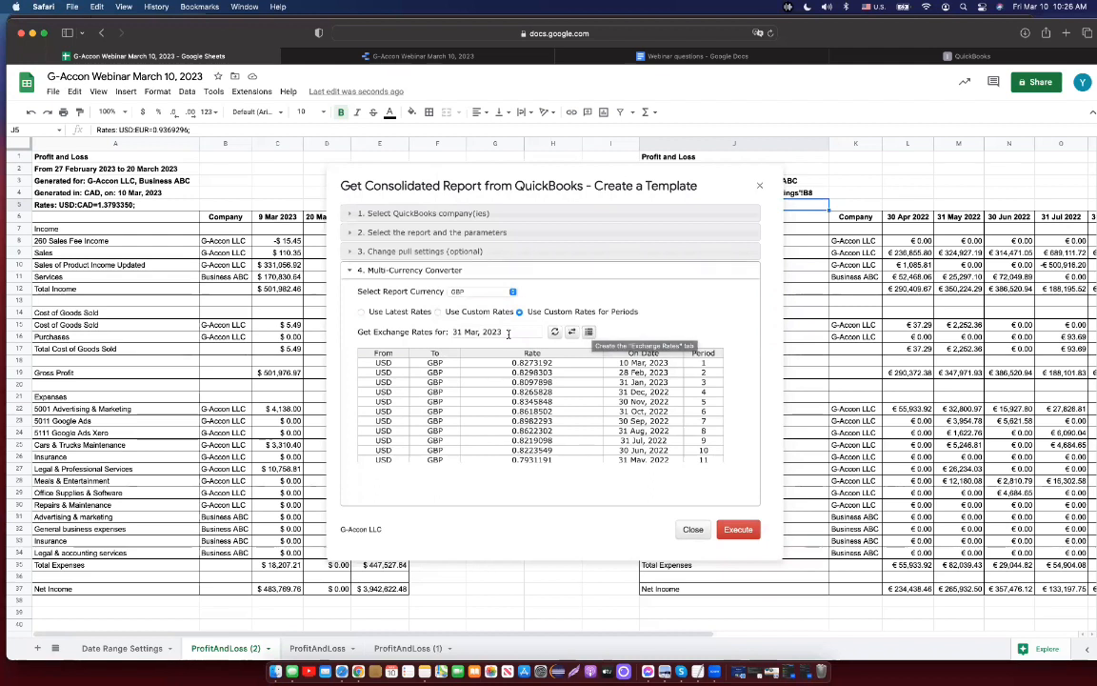
pyautogui.click(591, 333)
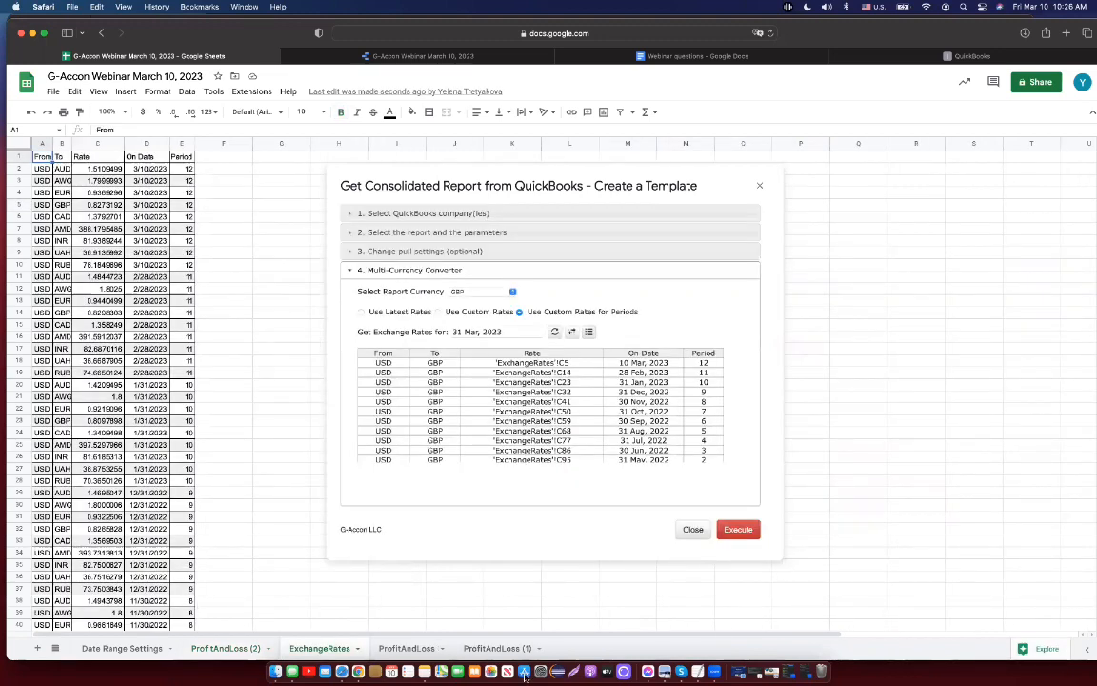
# Step: Add a blank sheet, generate the consolidated GBP report from the P&L Case # 3 template, and open the resulting report sheet
pyautogui.click(38, 649)
pyautogui.click(375, 252)
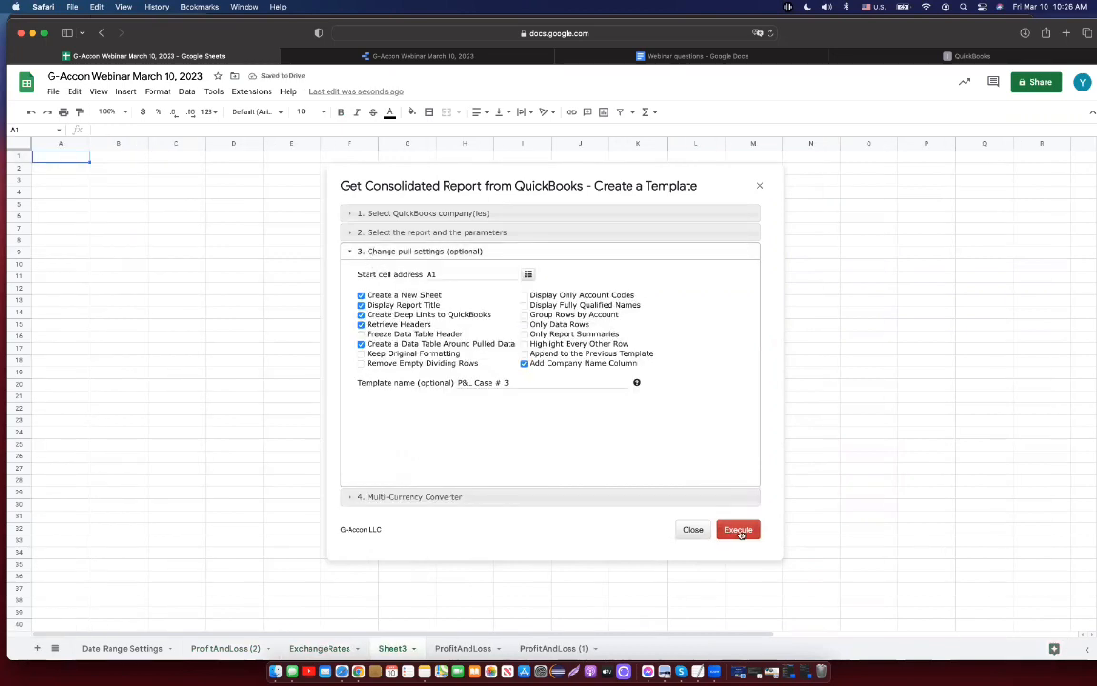
pyautogui.click(740, 531)
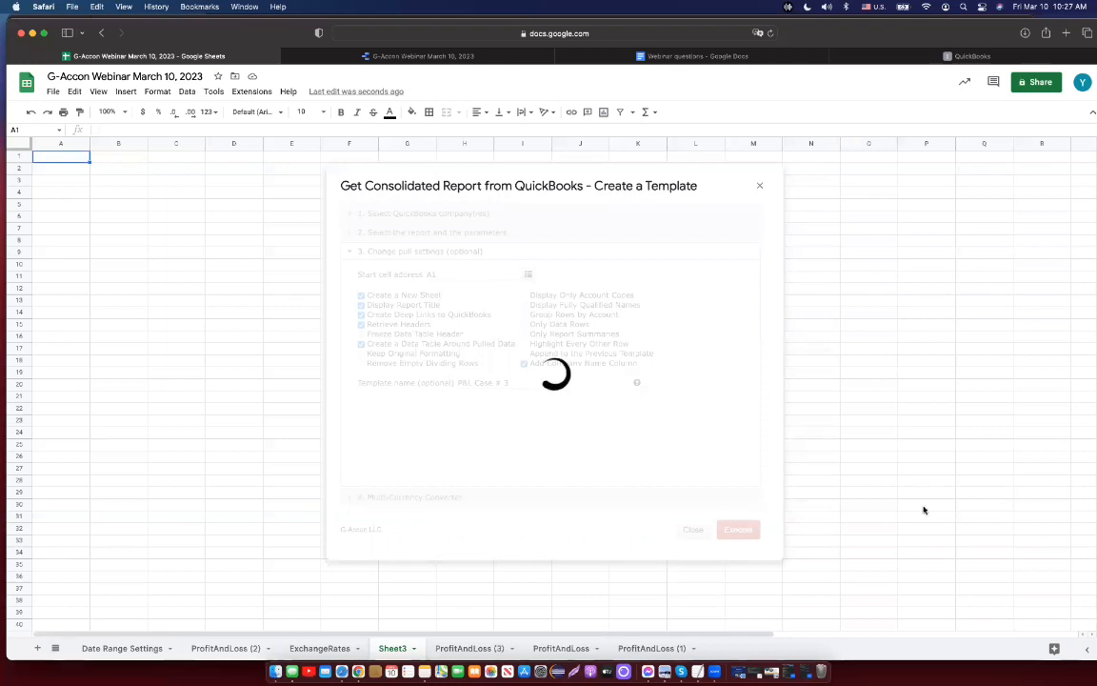
pyautogui.click(473, 649)
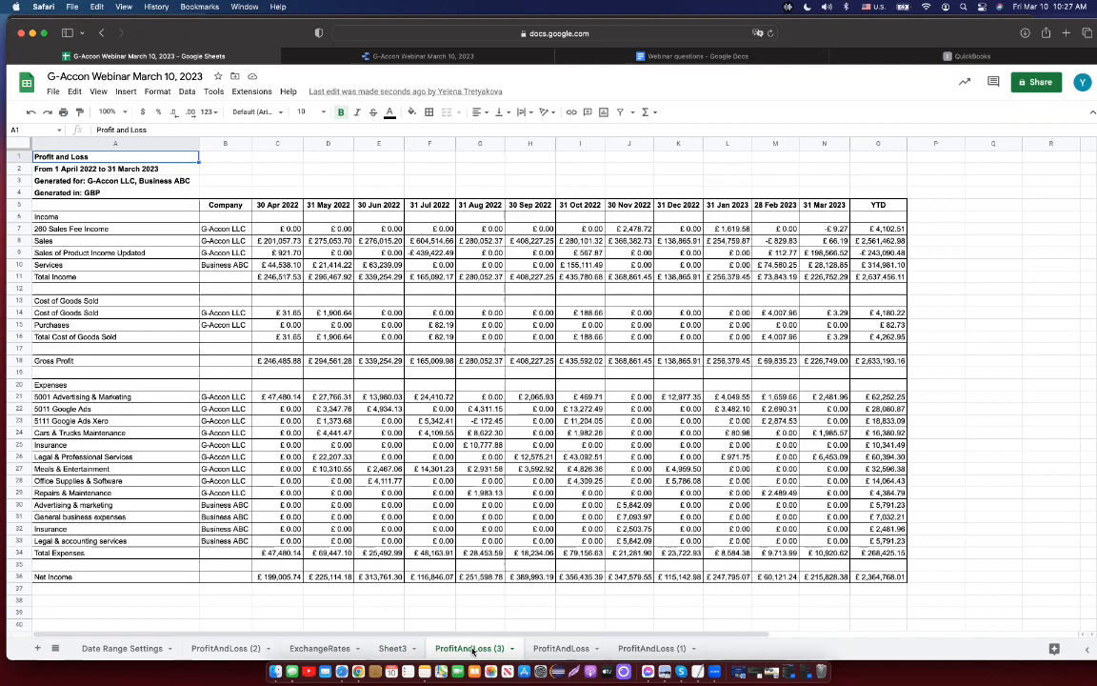
# Step: Start creating a G-Accon for QuickBooks automation workflow from the ExchangeRates sheet
pyautogui.click(314, 649)
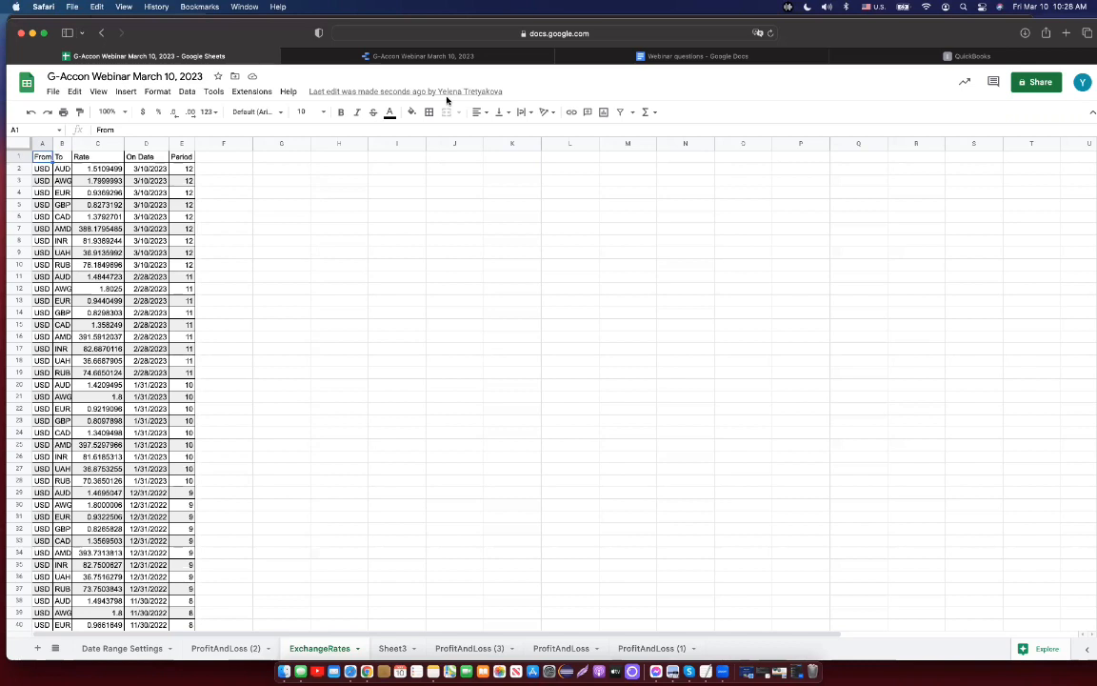
pyautogui.click(253, 92)
pyautogui.moveTo(348, 248)
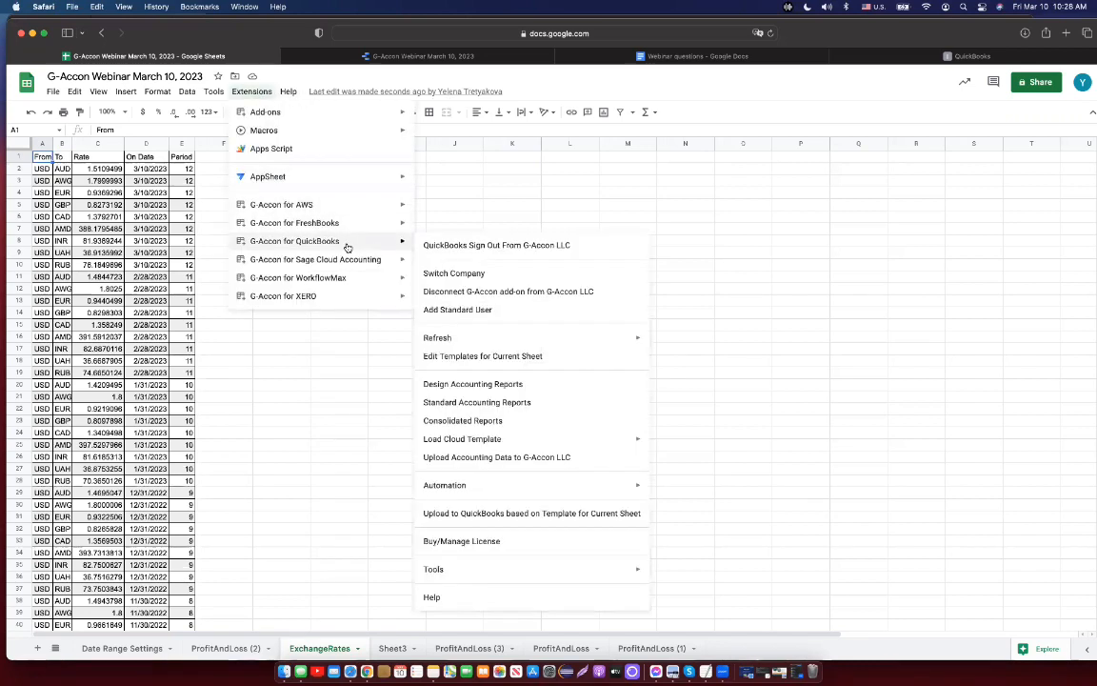
pyautogui.moveTo(512, 491)
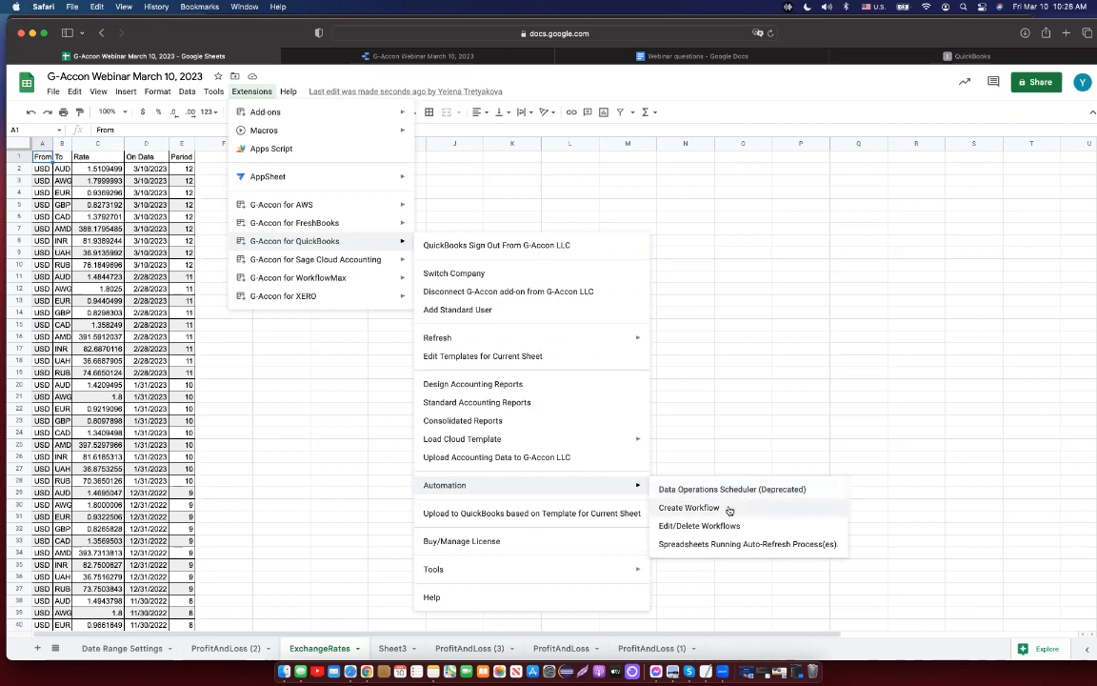
pyautogui.click(690, 507)
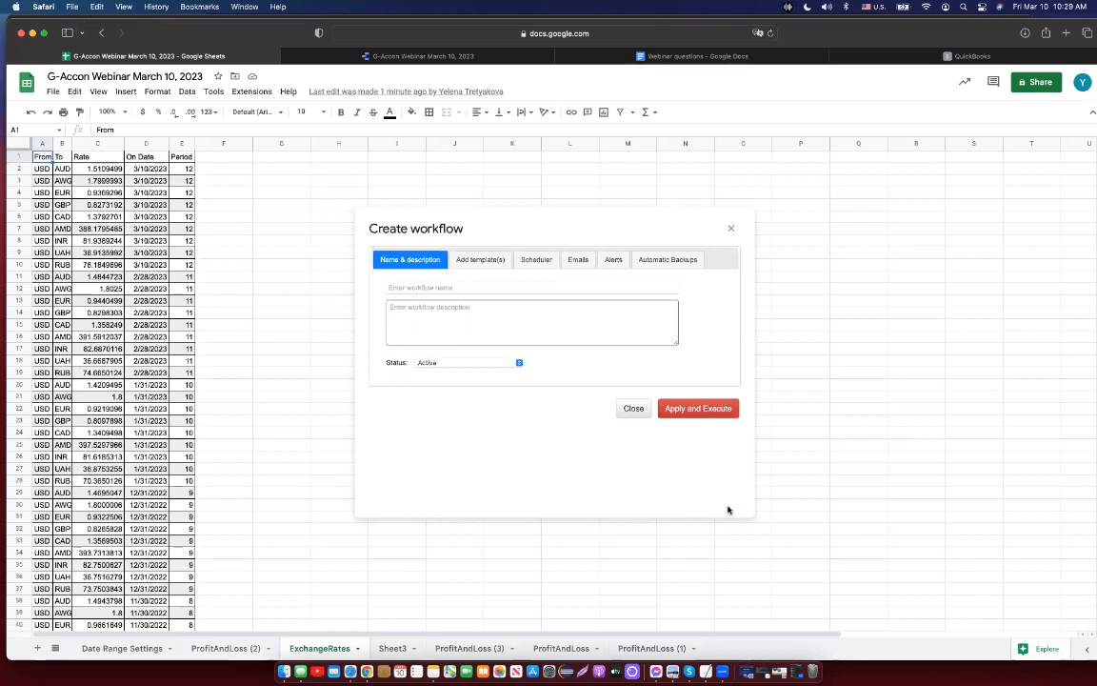
# Step: Review the new workflow's template, email, alert and automatic backup options
pyautogui.click(472, 261)
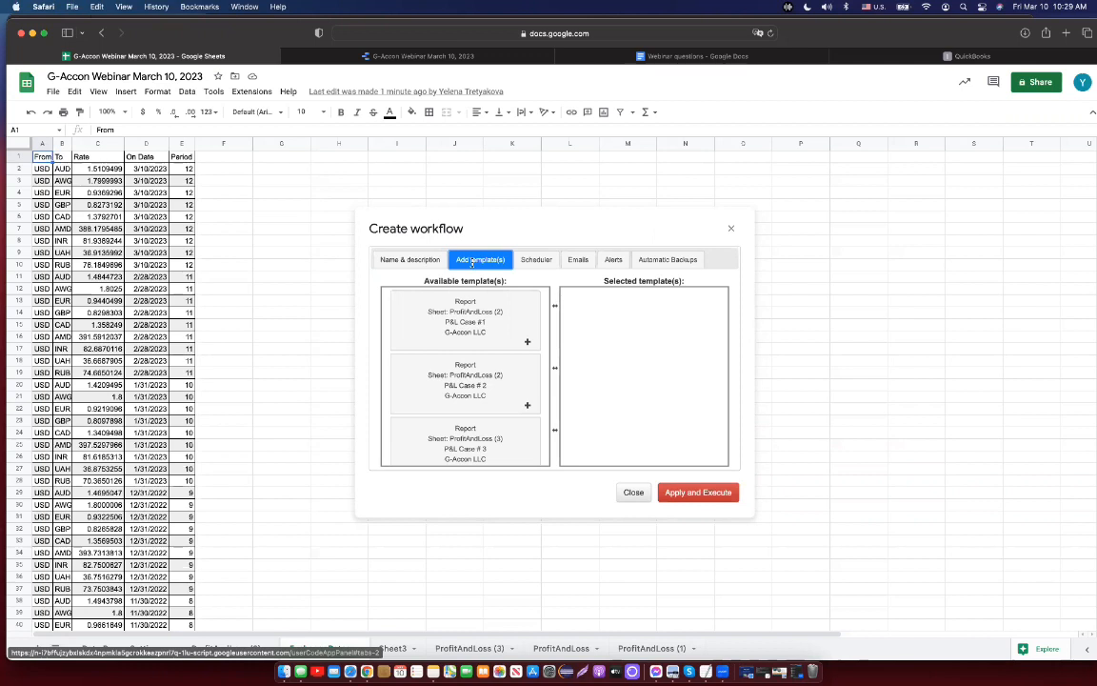
pyautogui.click(579, 260)
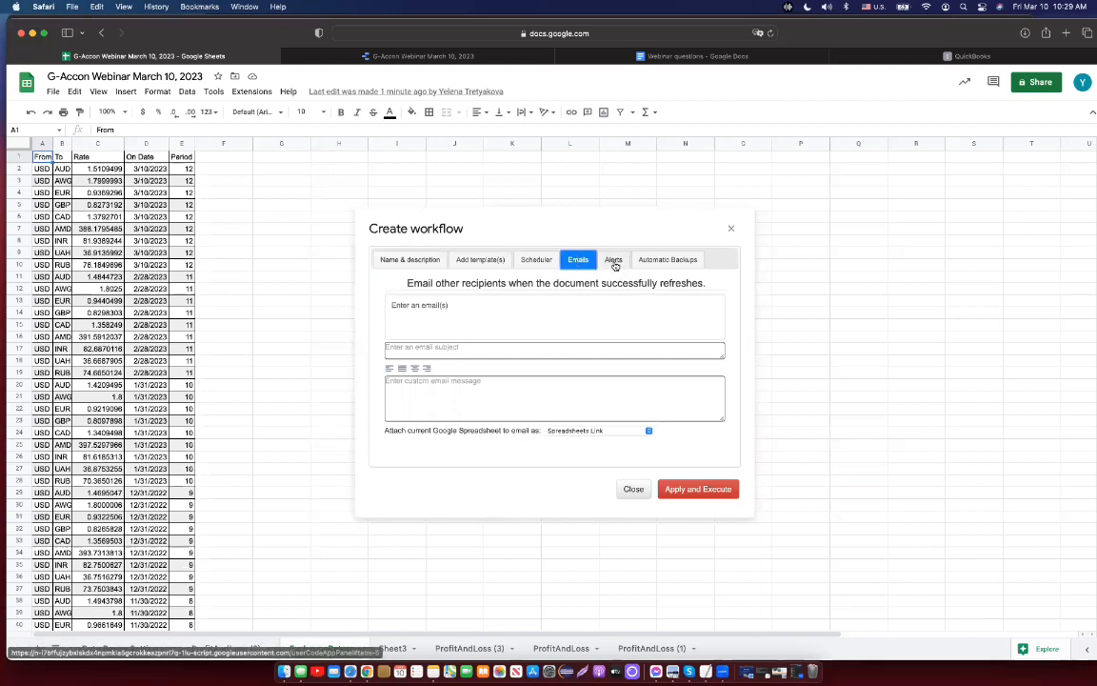
pyautogui.click(613, 260)
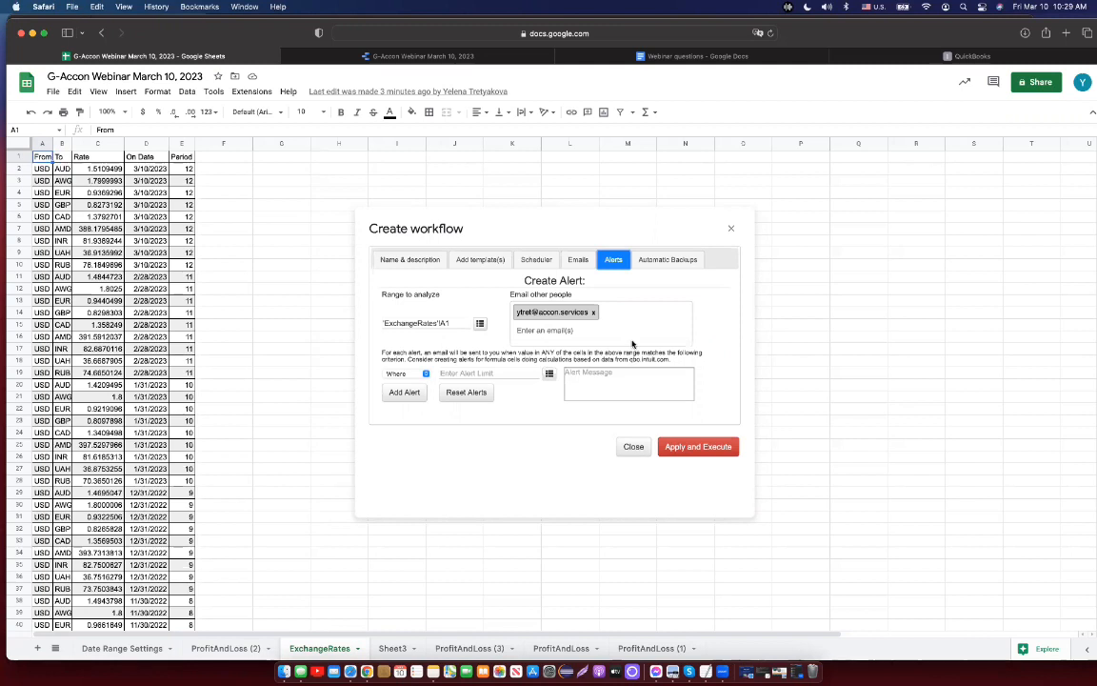
pyautogui.click(670, 259)
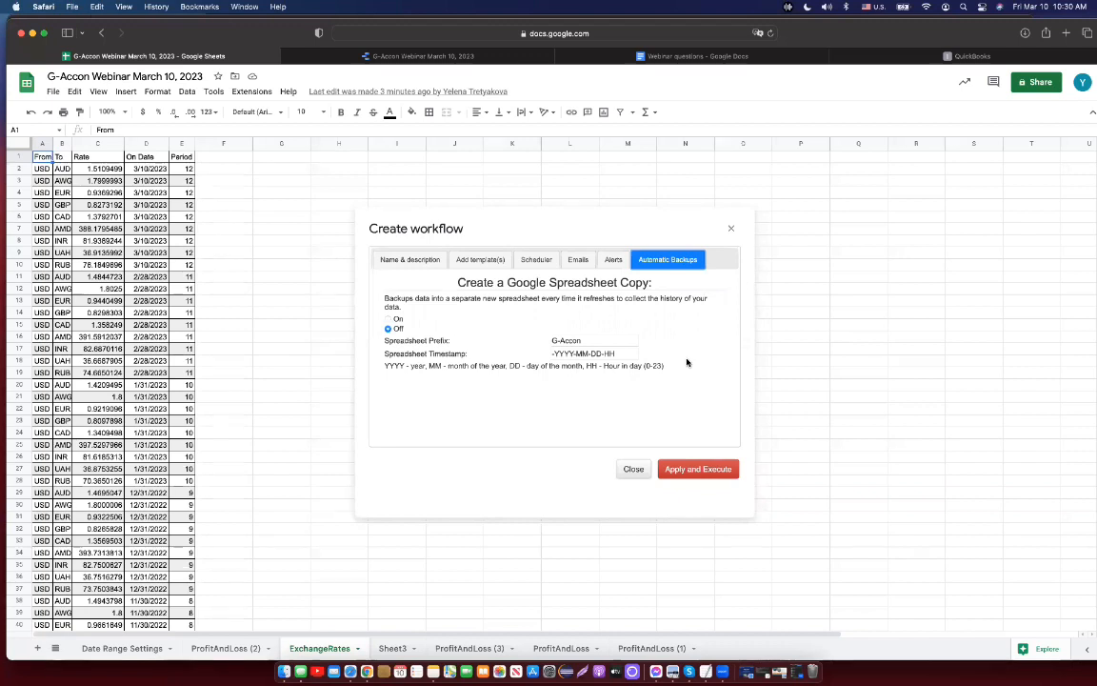
# Step: Enter "Refresh CR" as the workflow's name and description, and keep its status Active
pyautogui.click(416, 267)
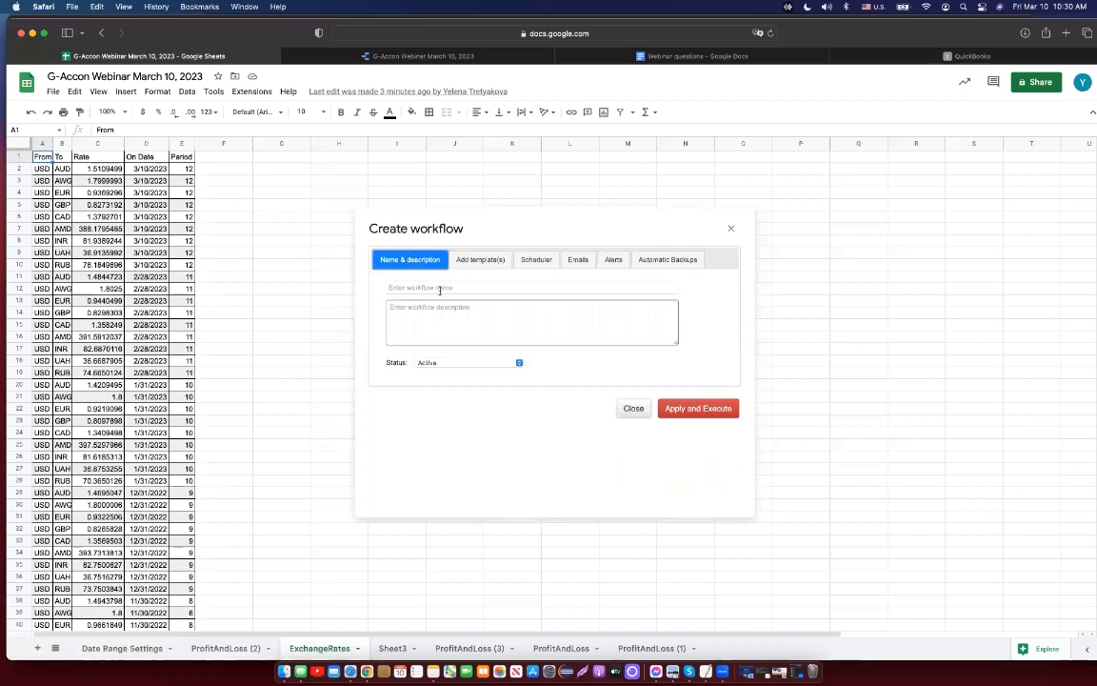
pyautogui.click(439, 288)
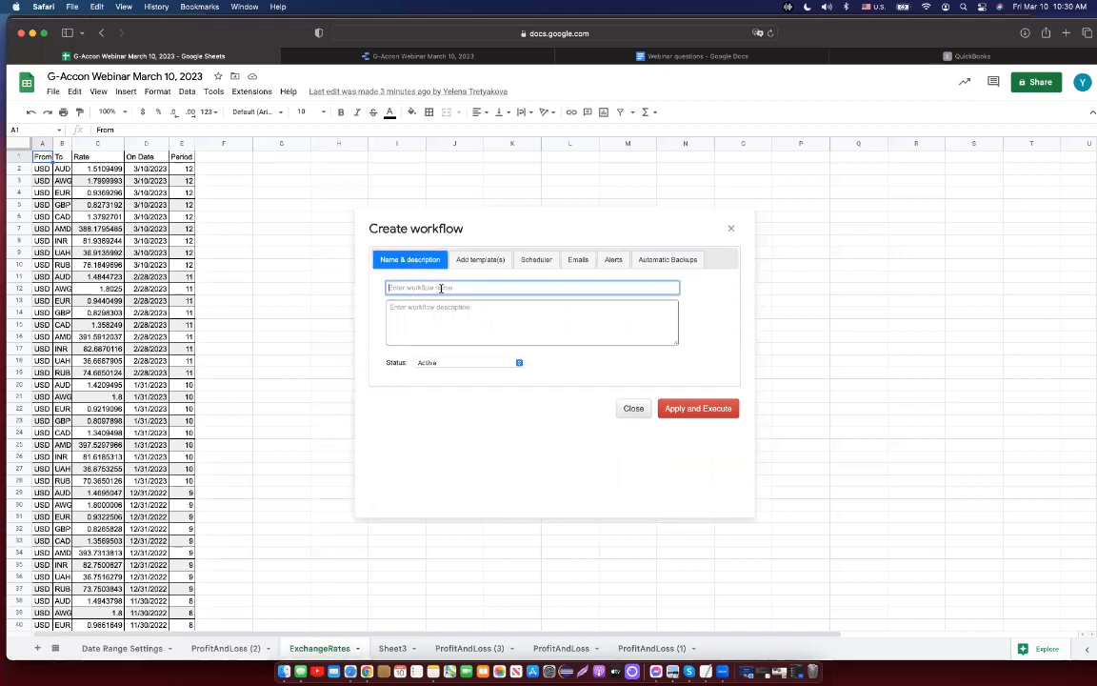
pyautogui.write('Refresh ')
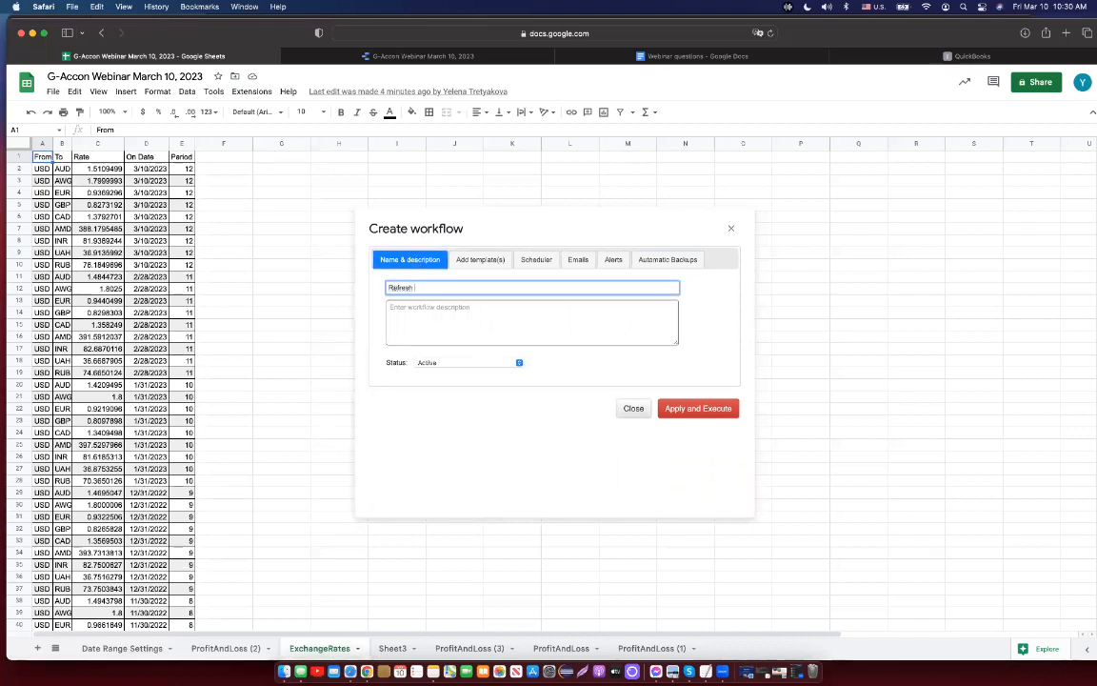
pyautogui.write('CR')
pyautogui.click(422, 308)
pyautogui.write('Refresh CR')
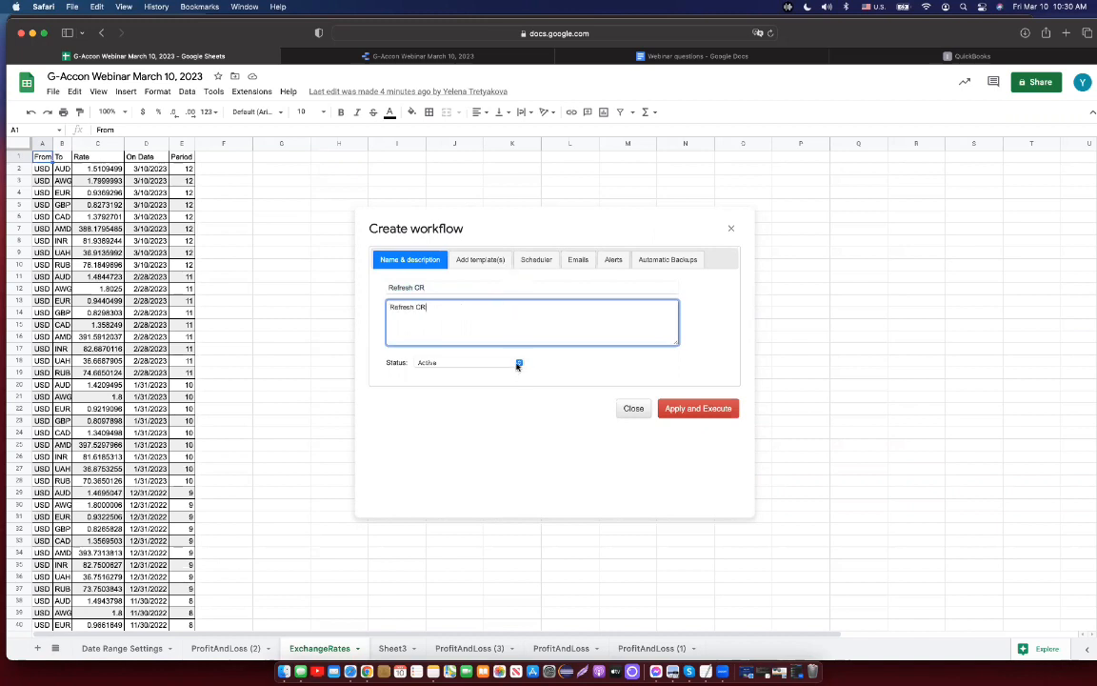
pyautogui.click(517, 364)
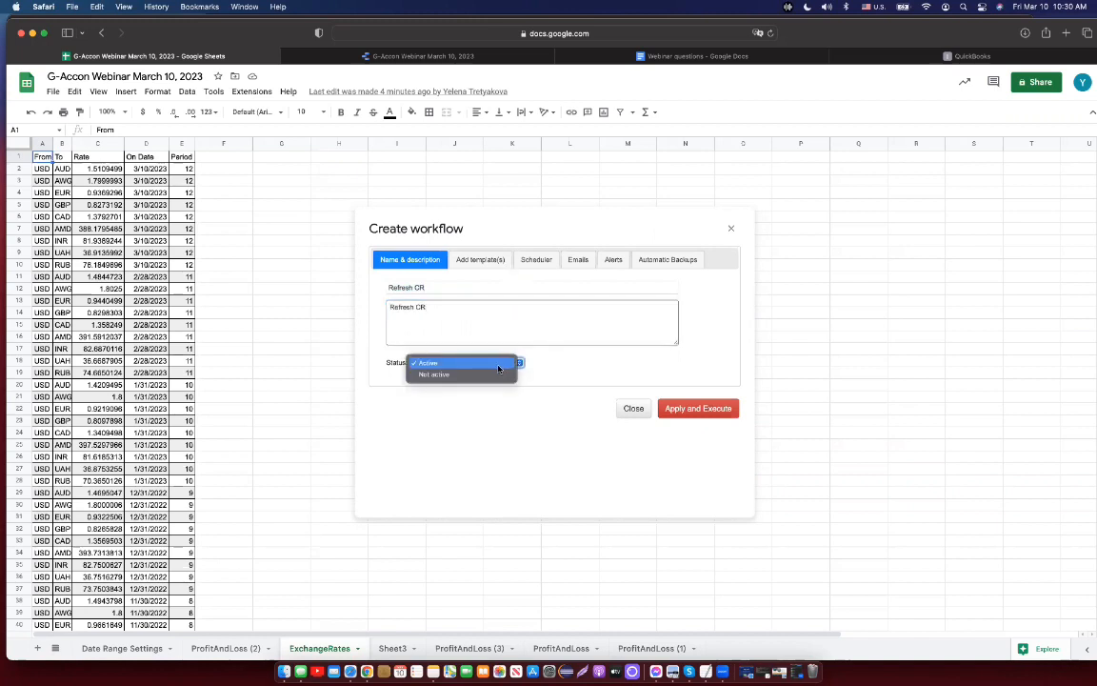
pyautogui.click(498, 364)
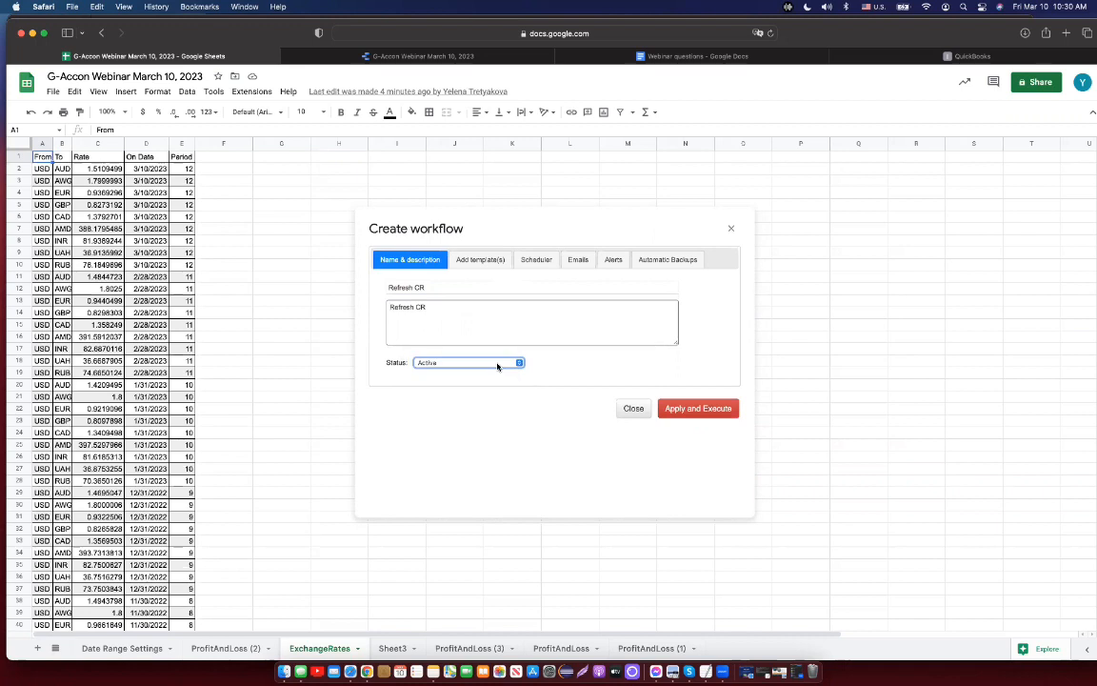
# Step: Add the P&L Case #1, P&L Case # 2 and P&L Case # 3 templates to the workflow in that order
pyautogui.click(486, 260)
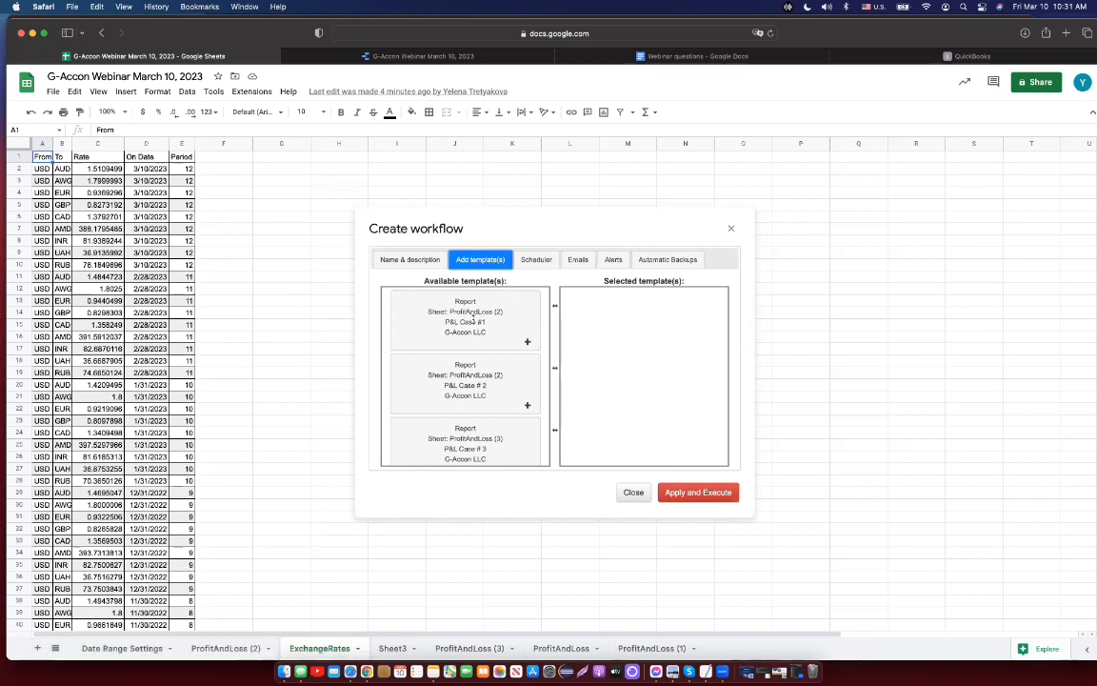
pyautogui.moveTo(474, 320); pyautogui.dragTo(636, 312)
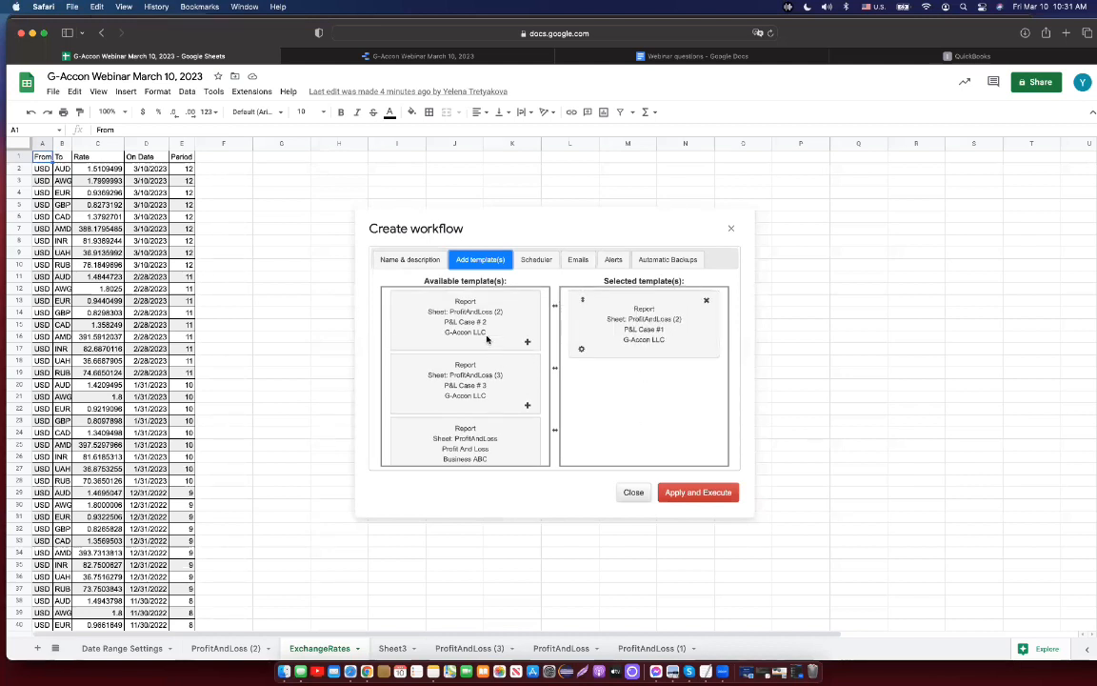
pyautogui.moveTo(430, 291); pyautogui.dragTo(655, 395)
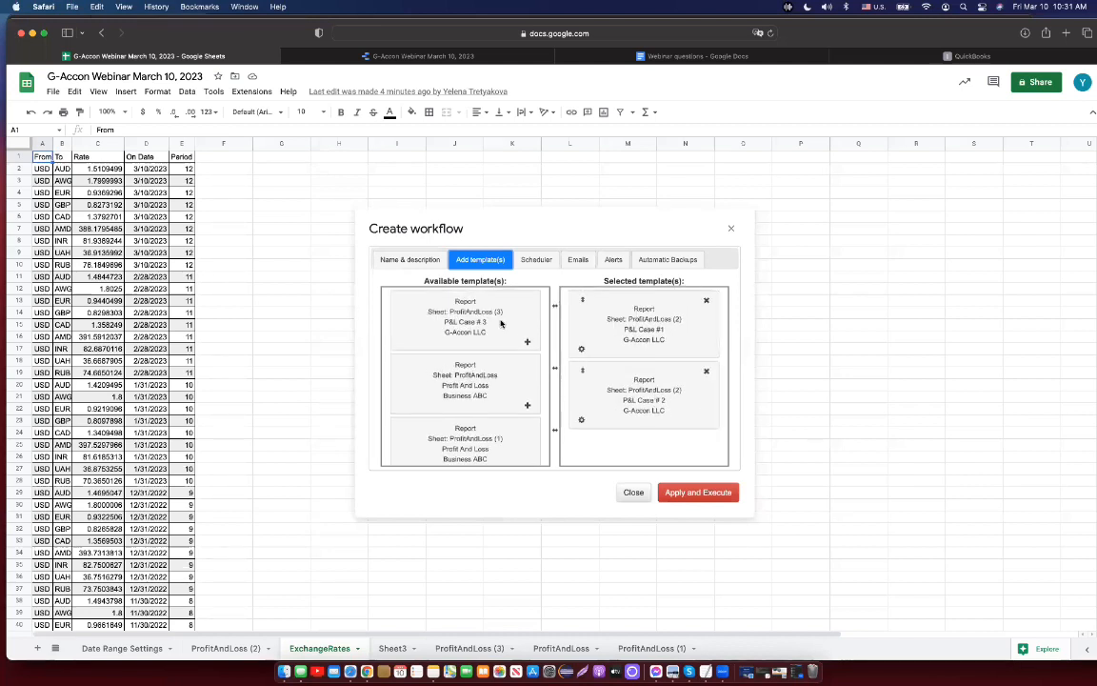
pyautogui.moveTo(453, 292); pyautogui.dragTo(674, 465)
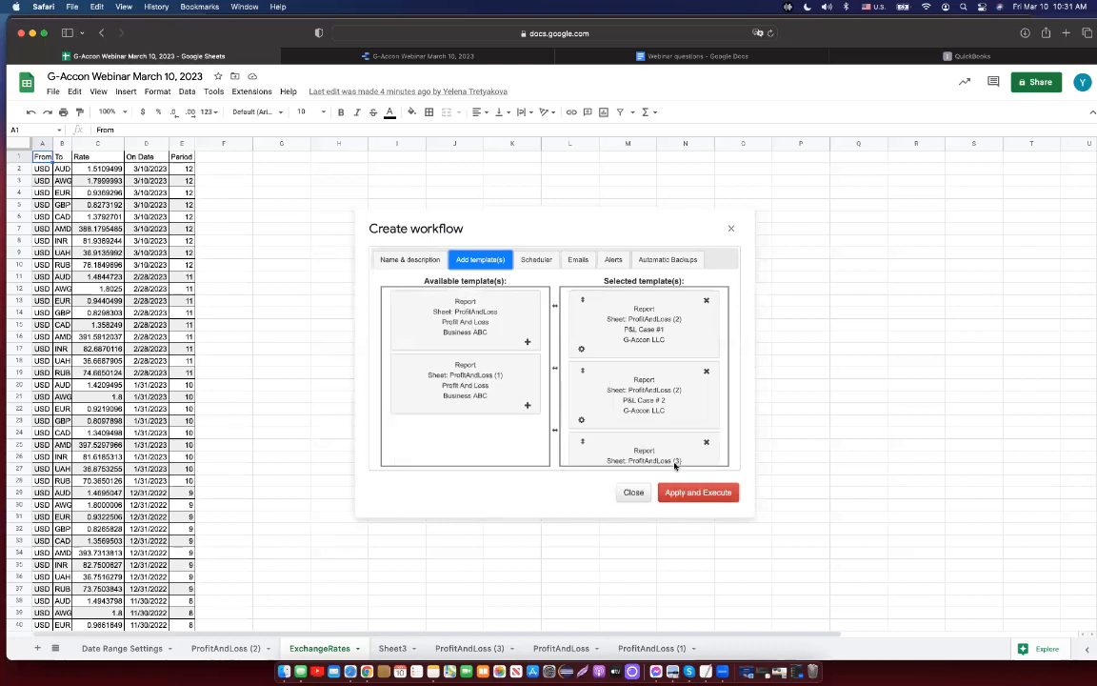
pyautogui.scroll(-2, 676, 465)
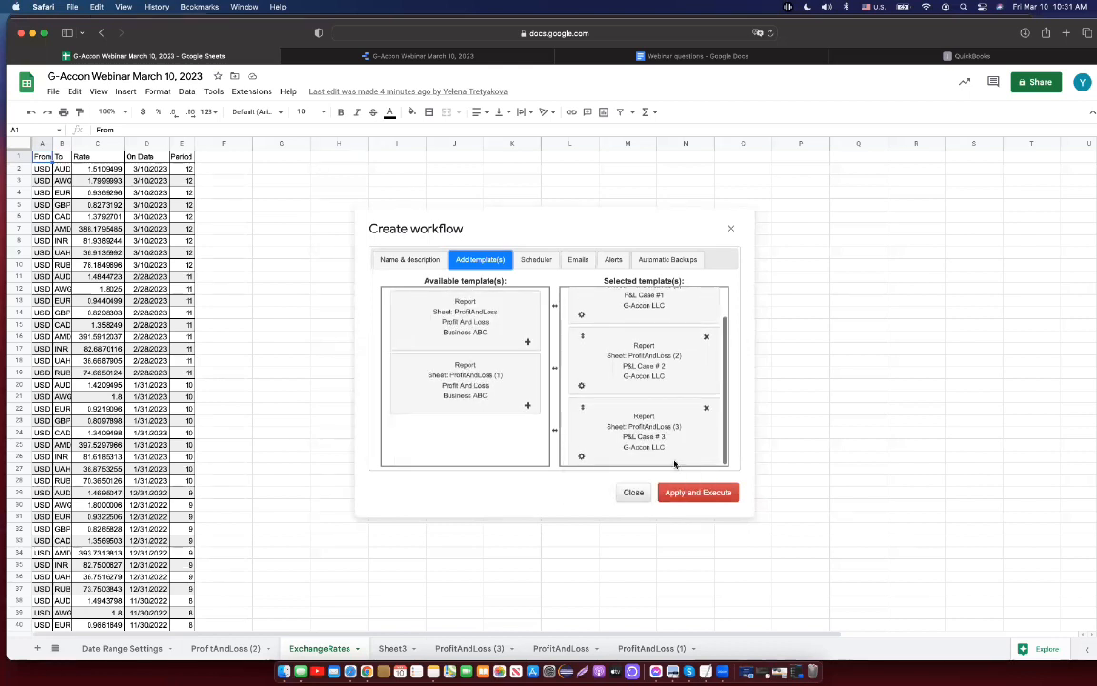
pyautogui.scroll(1, 674, 461)
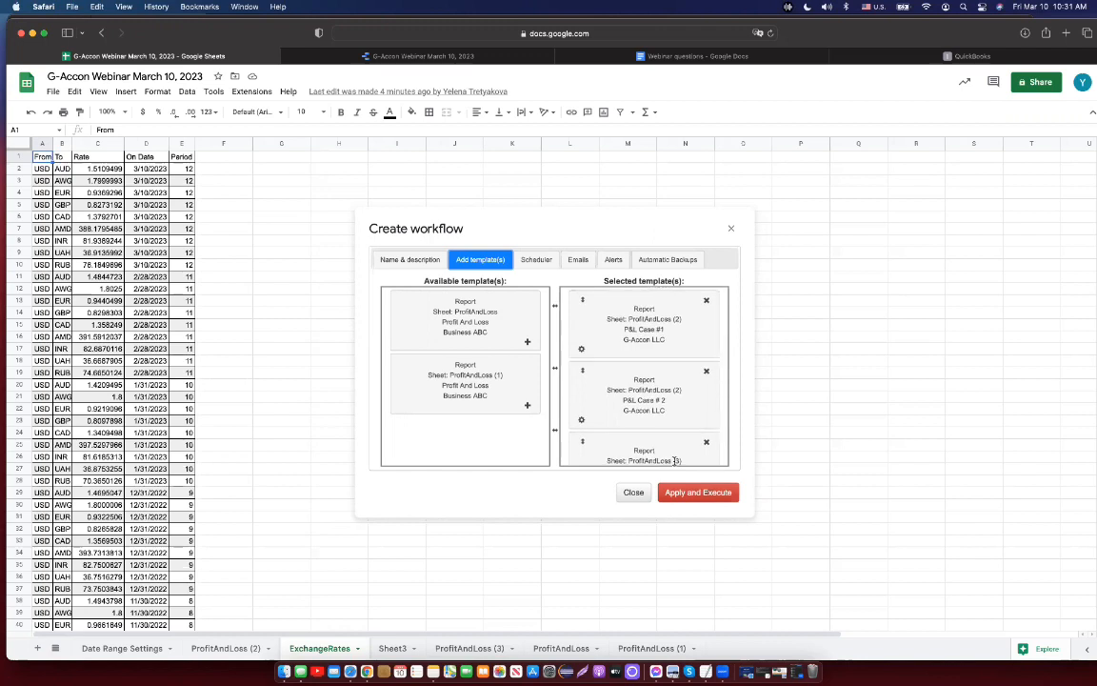
# Step: Set the P&L Case #1 template in the workflow to send an email notification in case of error
pyautogui.click(581, 350)
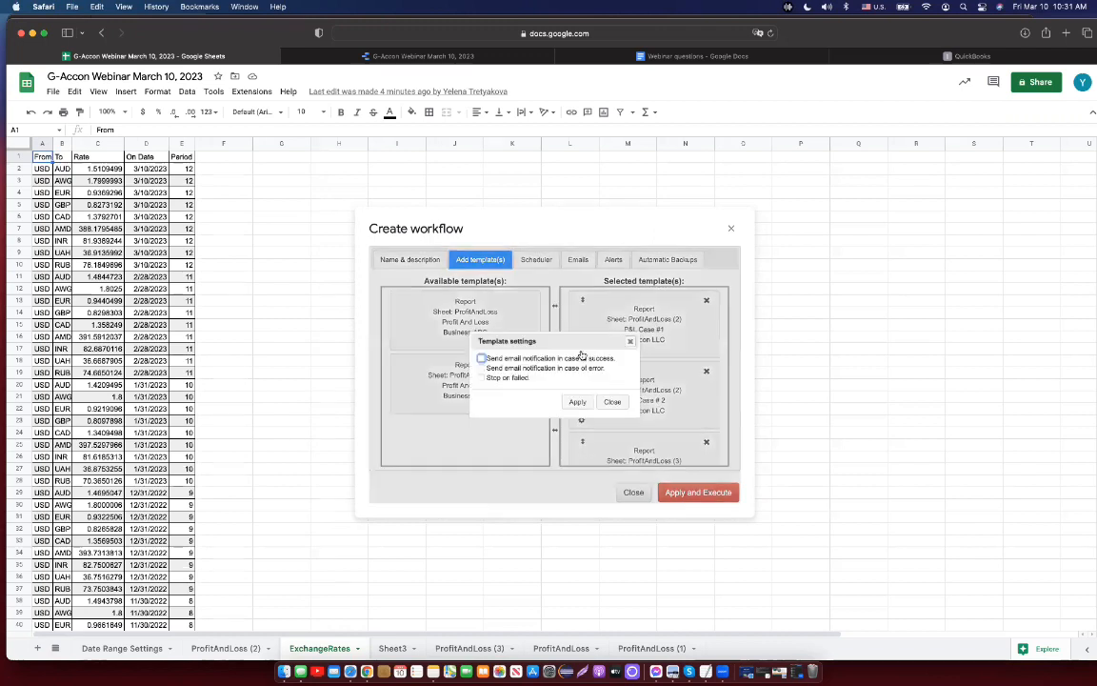
pyautogui.click(481, 378)
pyautogui.click(481, 379)
pyautogui.click(481, 369)
pyautogui.click(578, 401)
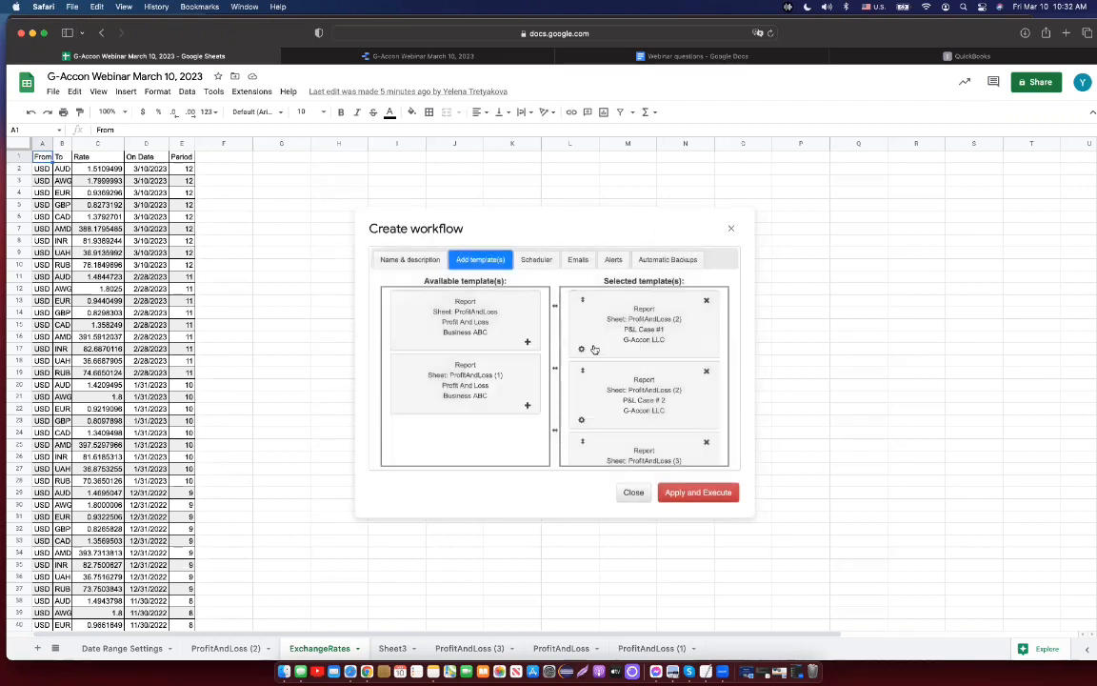
# Step: Apply the P&L Case # 2 template's settings and turn on email notification in case of error for P&L Case # 3
pyautogui.click(581, 419)
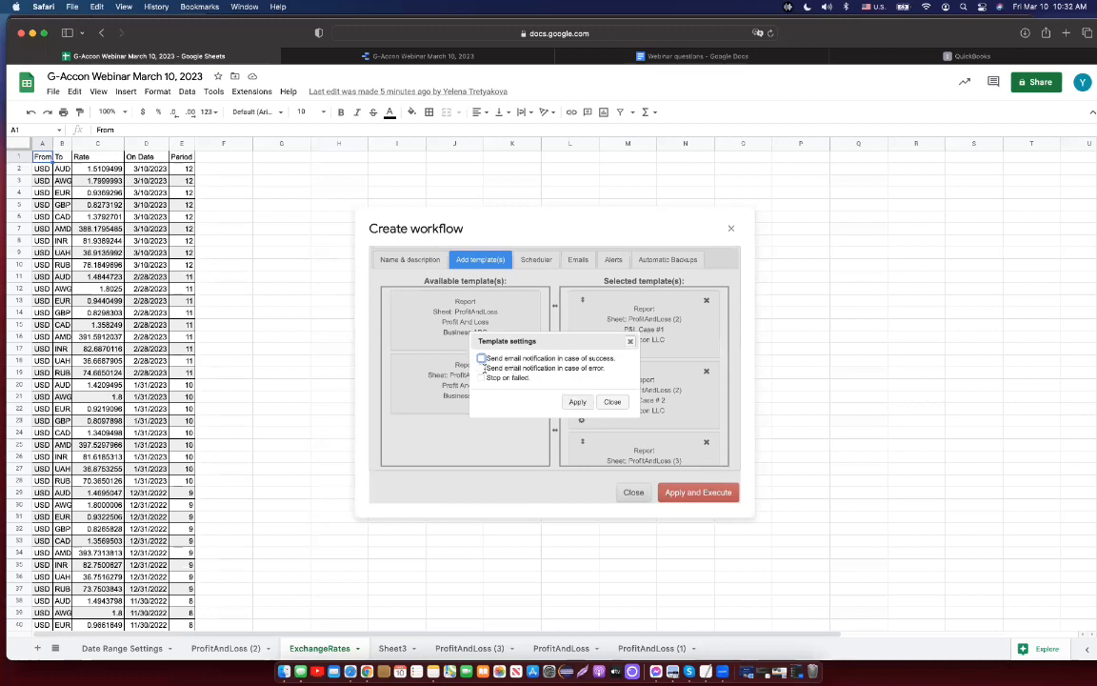
pyautogui.click(576, 402)
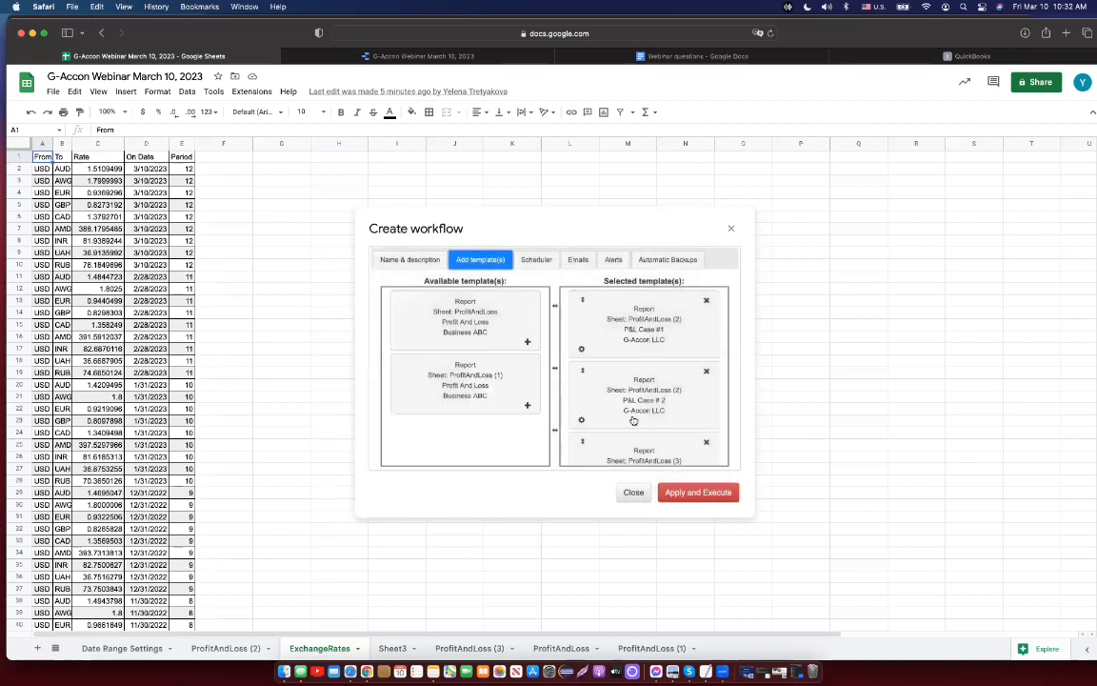
pyautogui.scroll(-2, 633, 421)
pyautogui.click(581, 460)
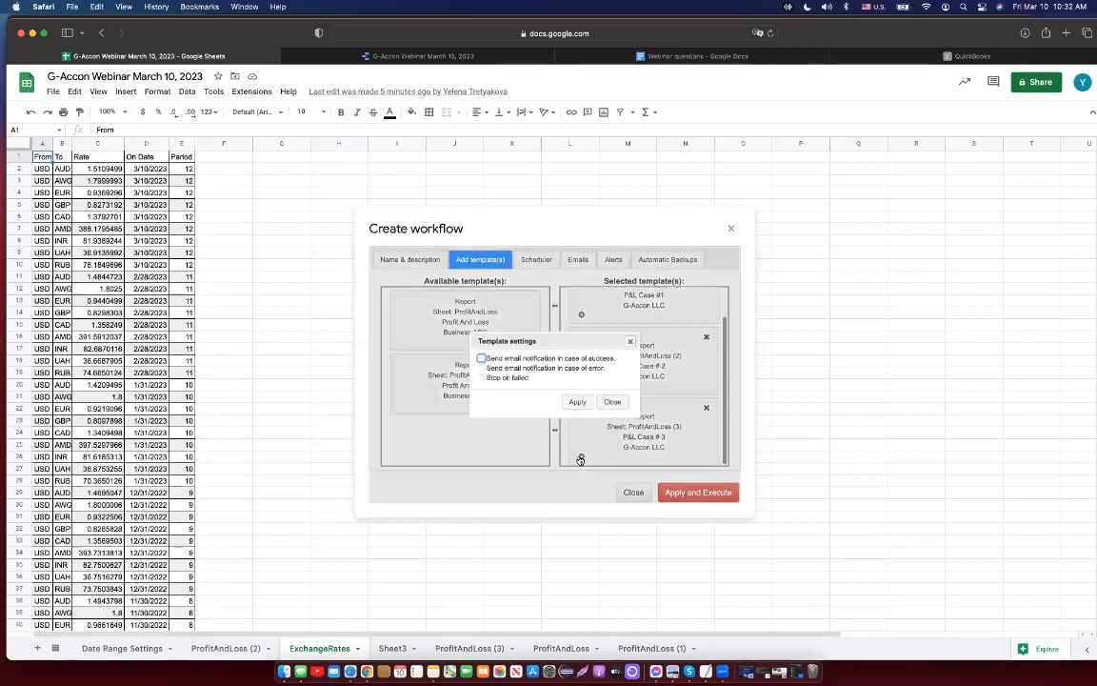
pyautogui.click(482, 368)
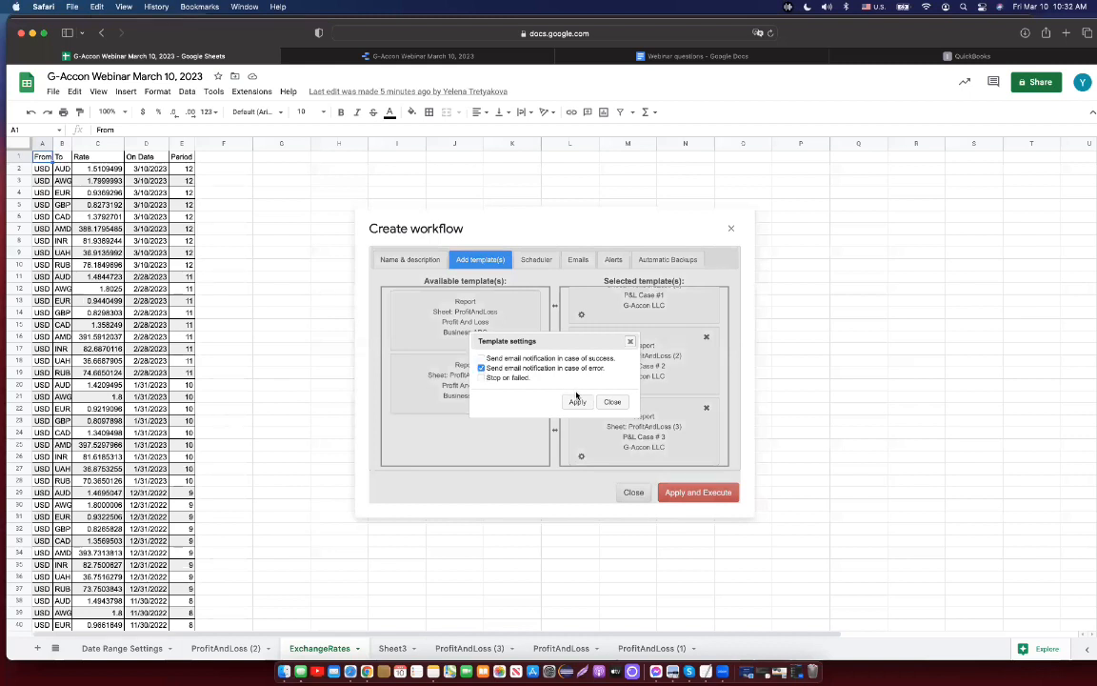
pyautogui.click(577, 401)
# Step: Schedule the workflow to run daily around 2 a.m., keeping the log of automatic operations on a separate sheet
pyautogui.click(536, 259)
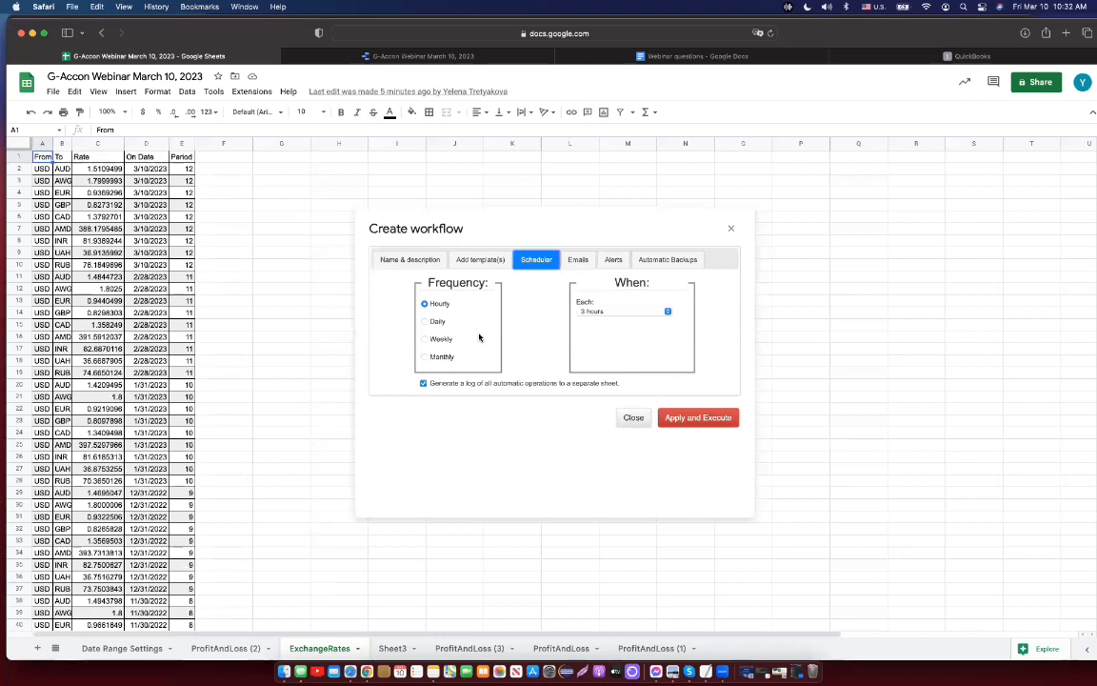
pyautogui.click(426, 322)
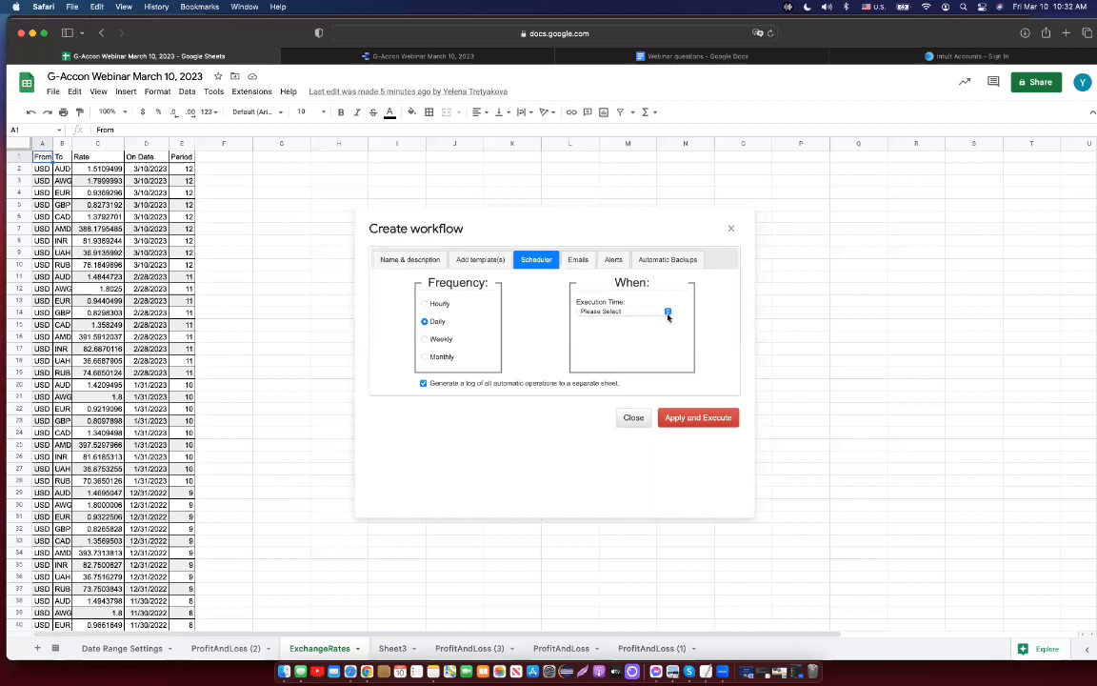
pyautogui.click(667, 311)
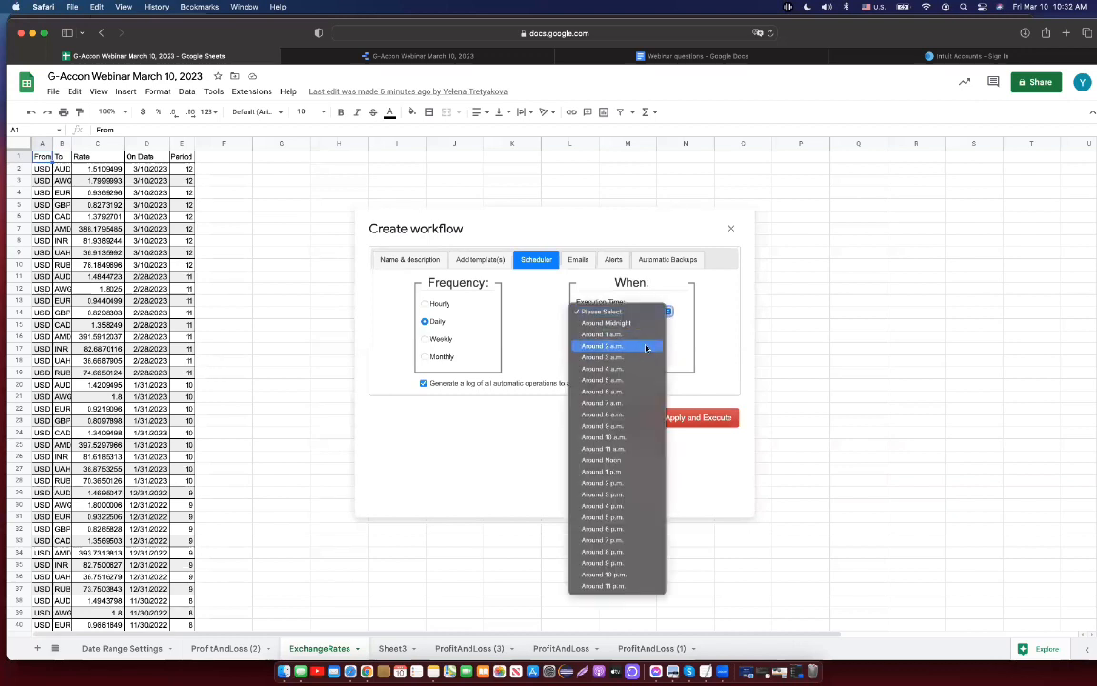
pyautogui.click(646, 348)
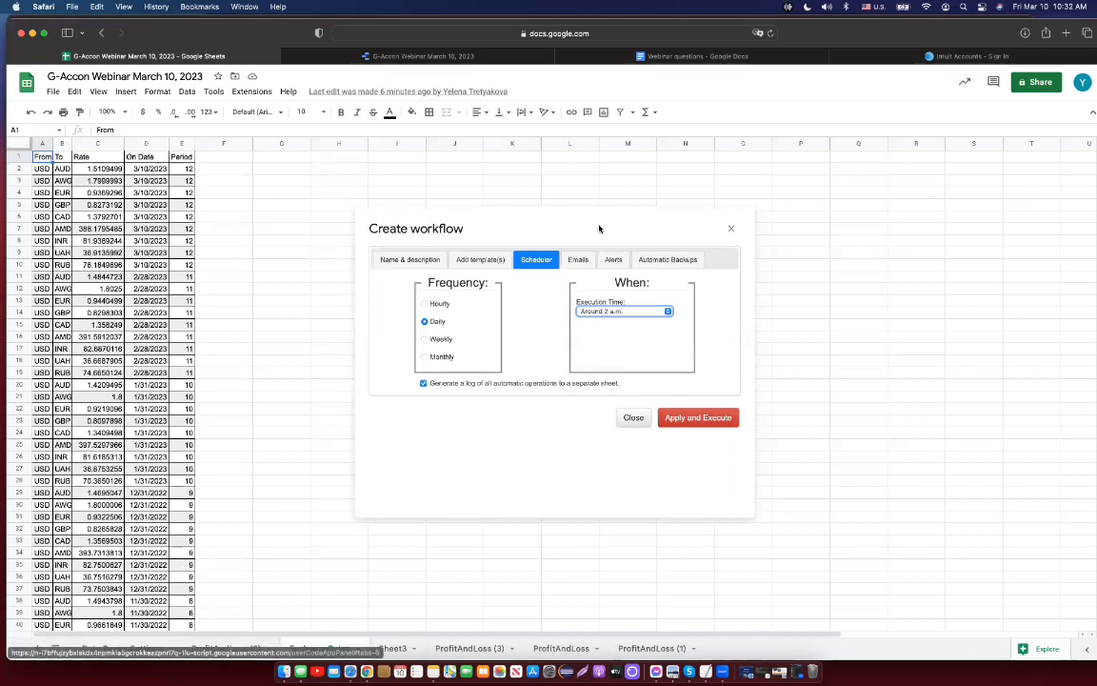
# Step: Review the workflow's email recipient, subject, message and attachment format options, and apply and execute the workflow without filling them in
pyautogui.click(576, 263)
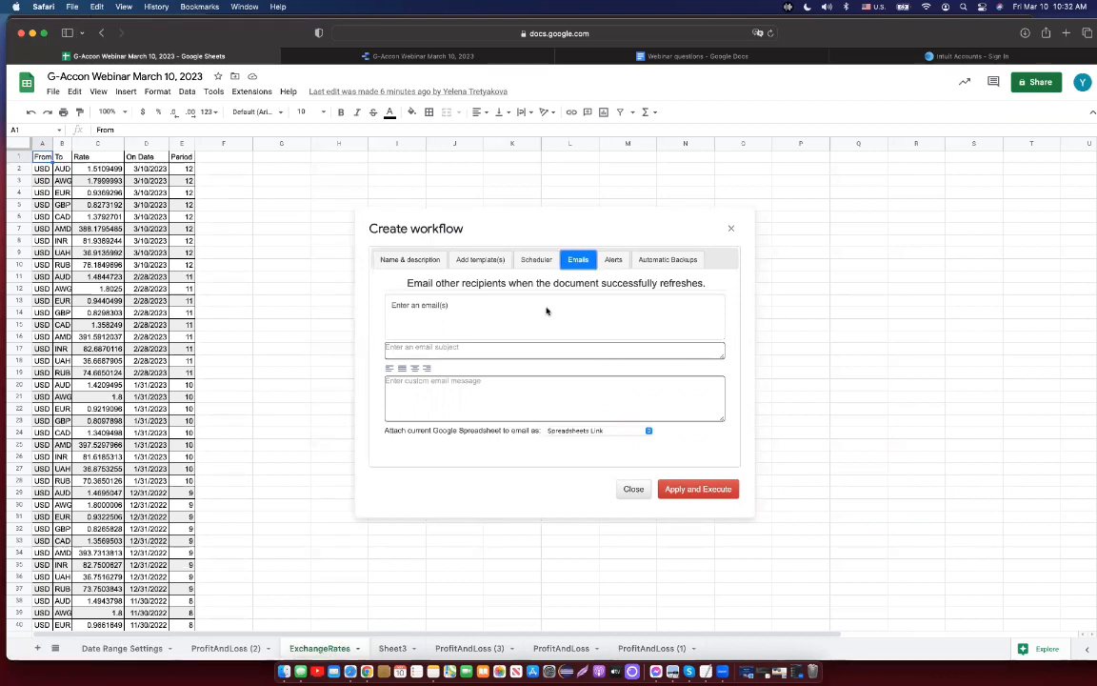
pyautogui.click(479, 307)
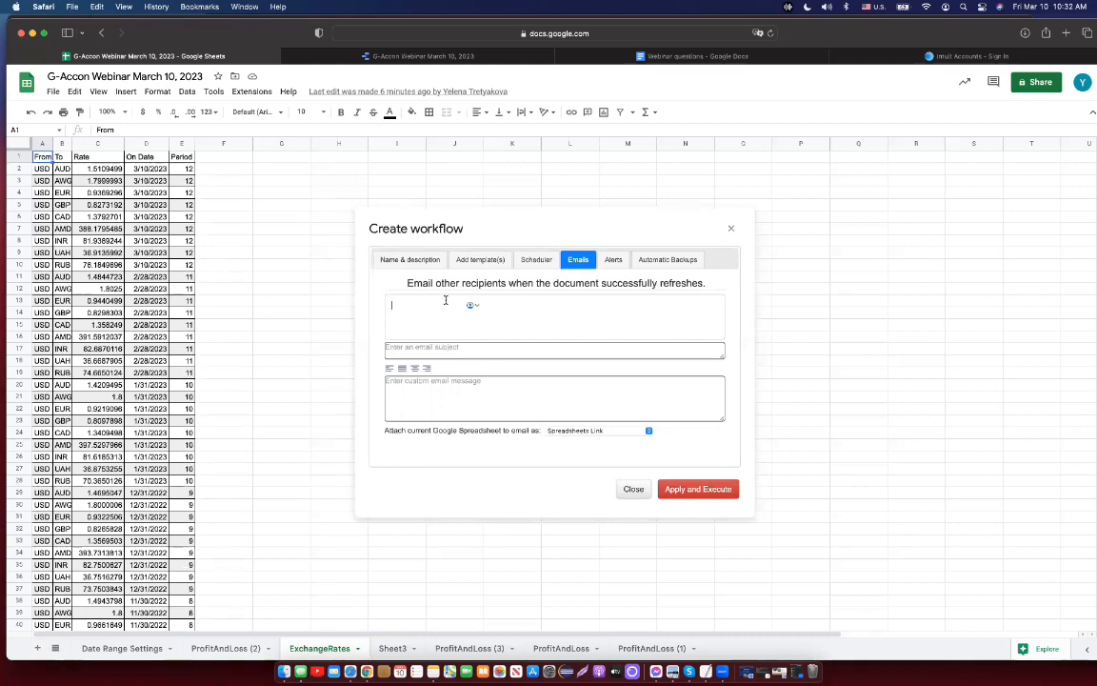
pyautogui.click(456, 351)
pyautogui.click(502, 391)
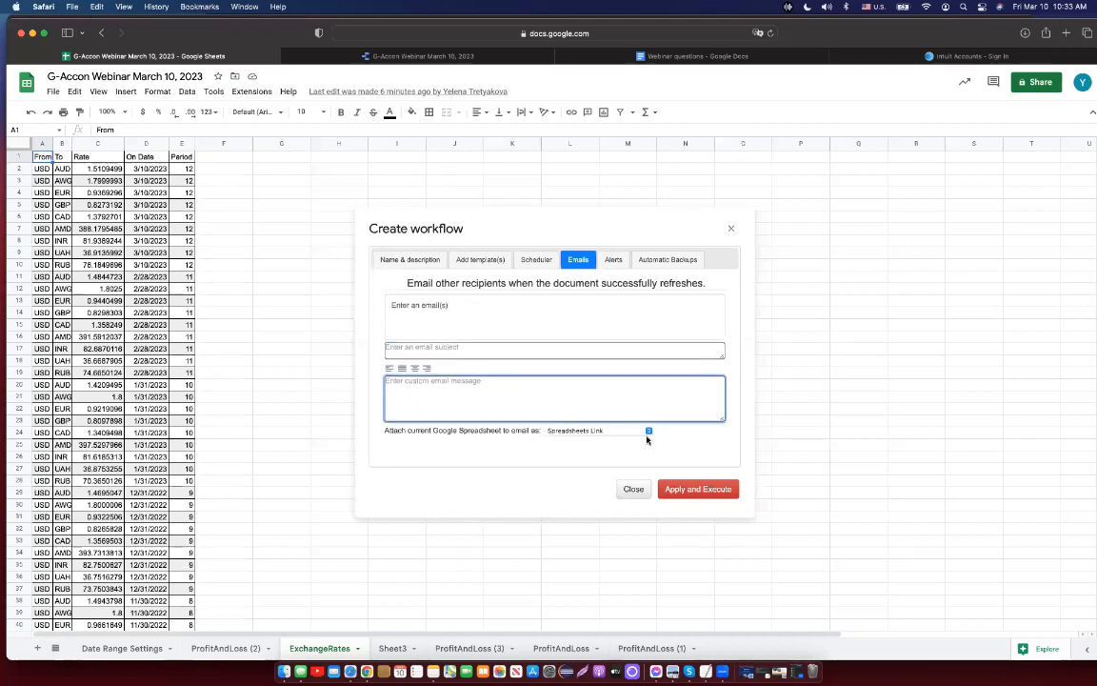
pyautogui.click(651, 432)
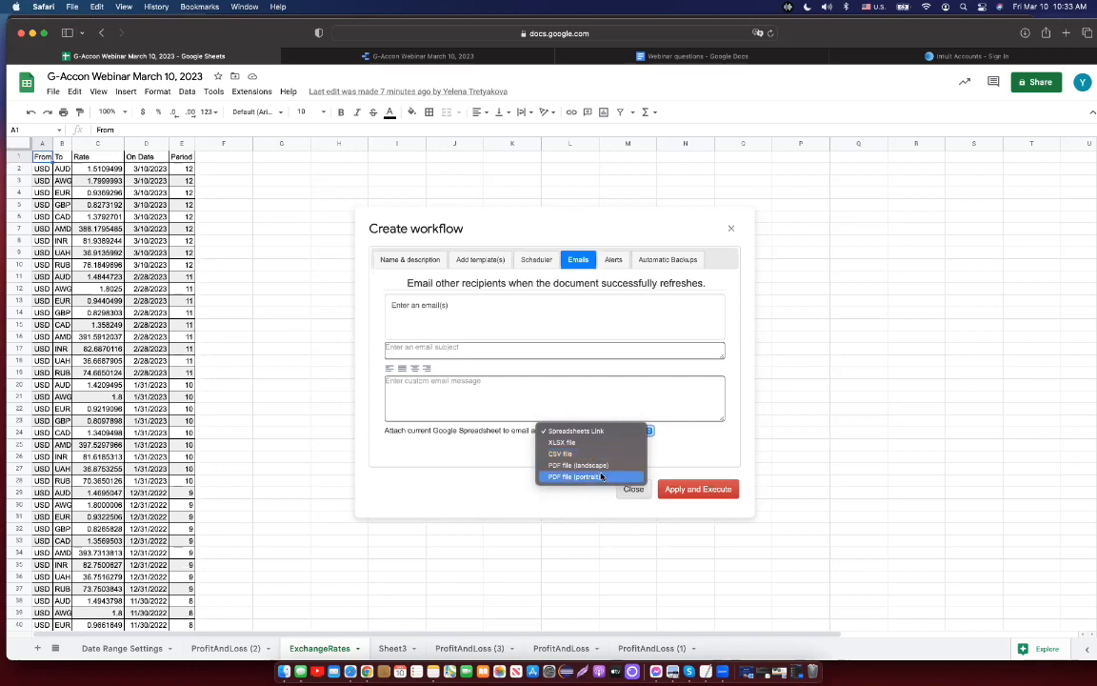
pyautogui.click(629, 321)
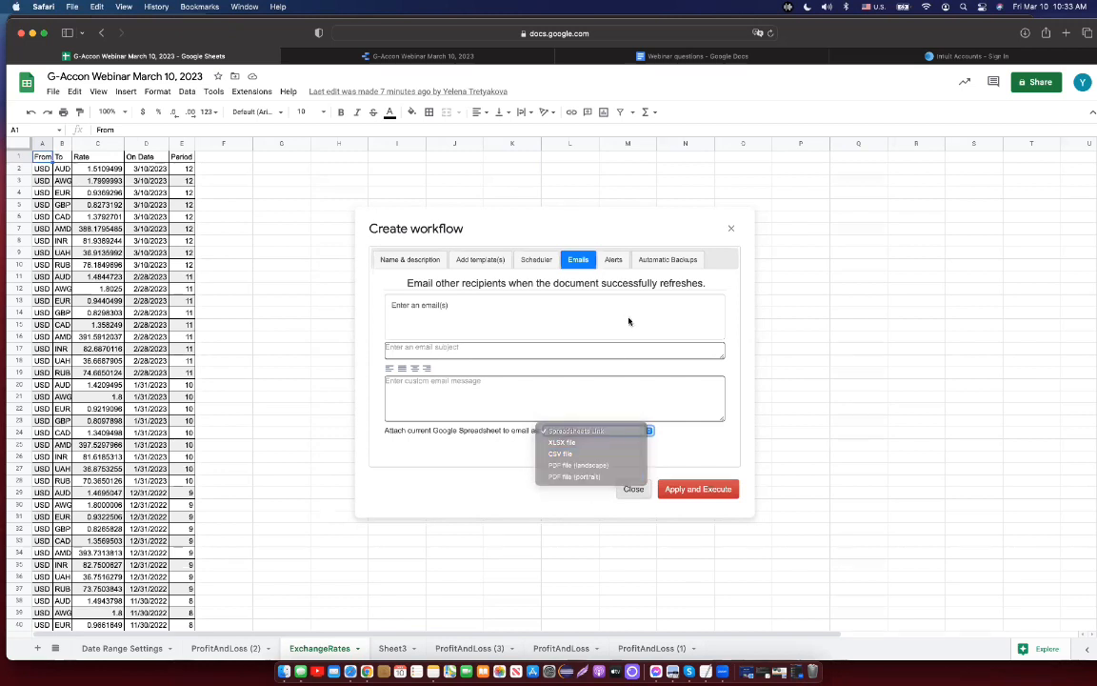
pyautogui.click(717, 492)
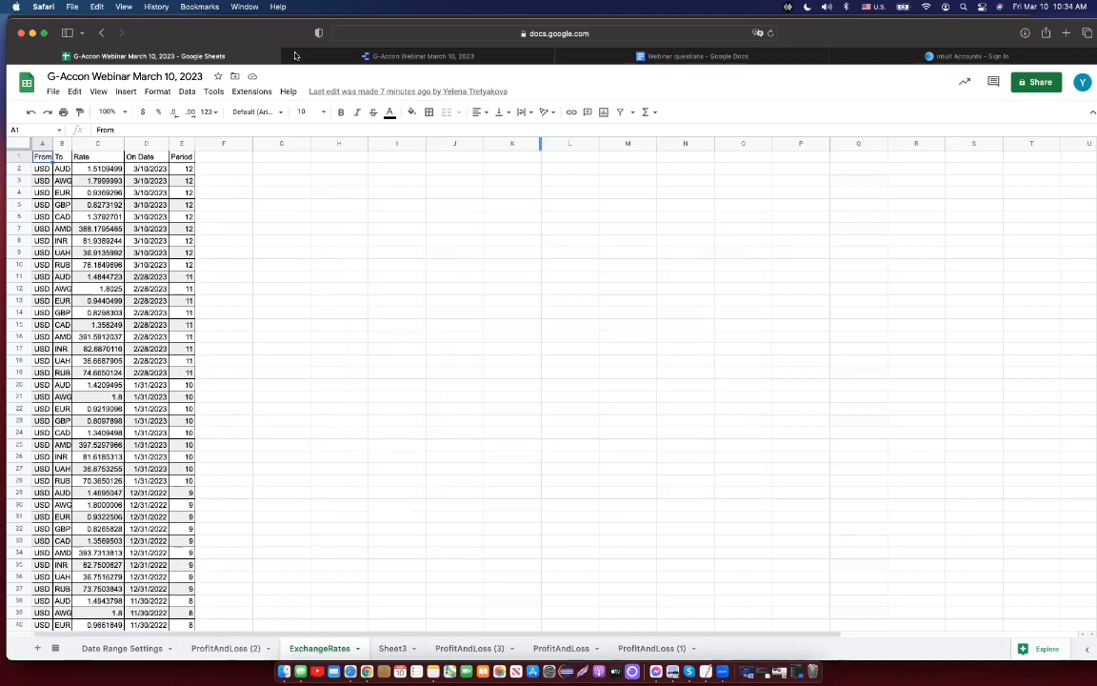
# Step: Open the saved Refresh CR workflow from the G-Accon for QuickBooks workflow list and execute it immediately
pyautogui.click(263, 93)
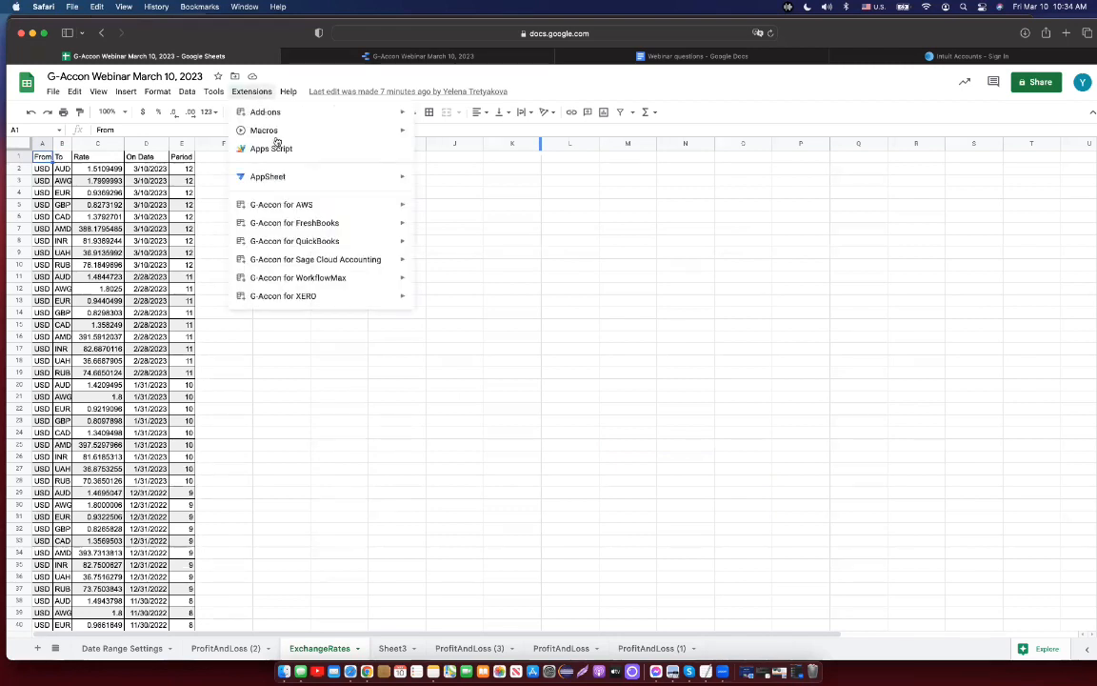
pyautogui.moveTo(320, 245)
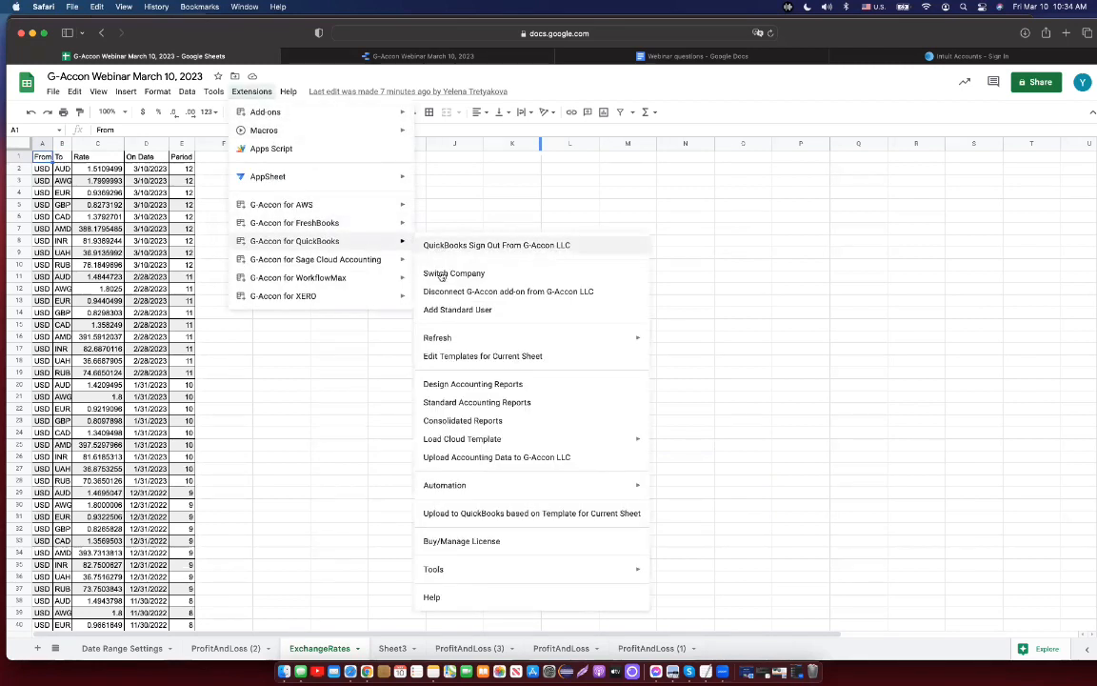
pyautogui.moveTo(484, 485)
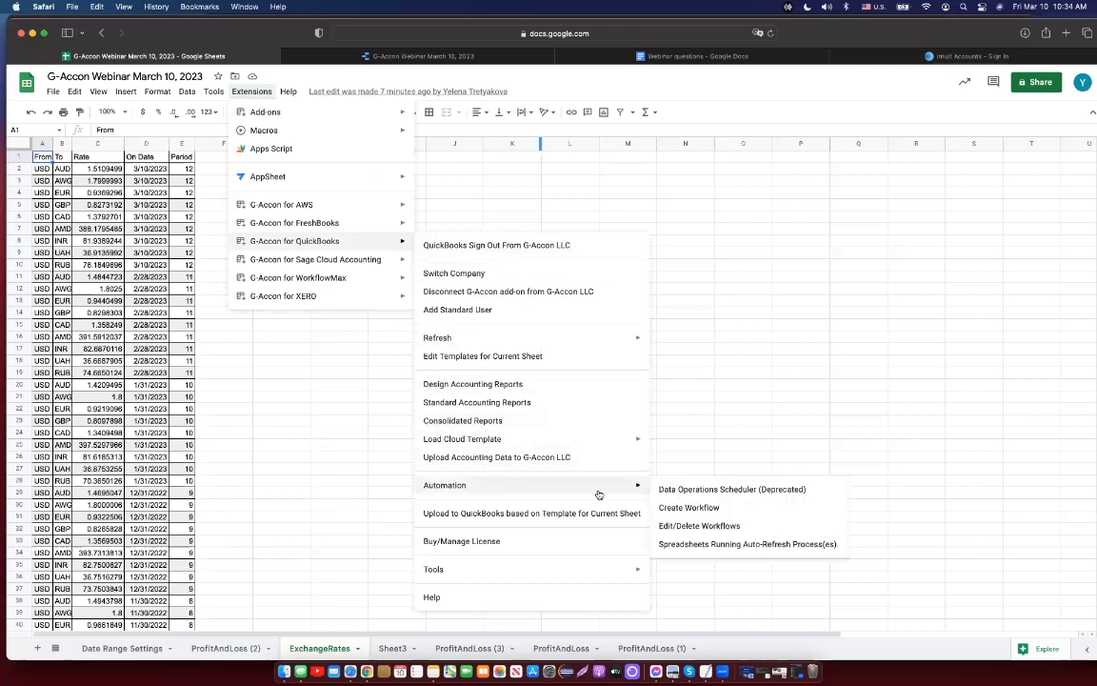
pyautogui.click(697, 530)
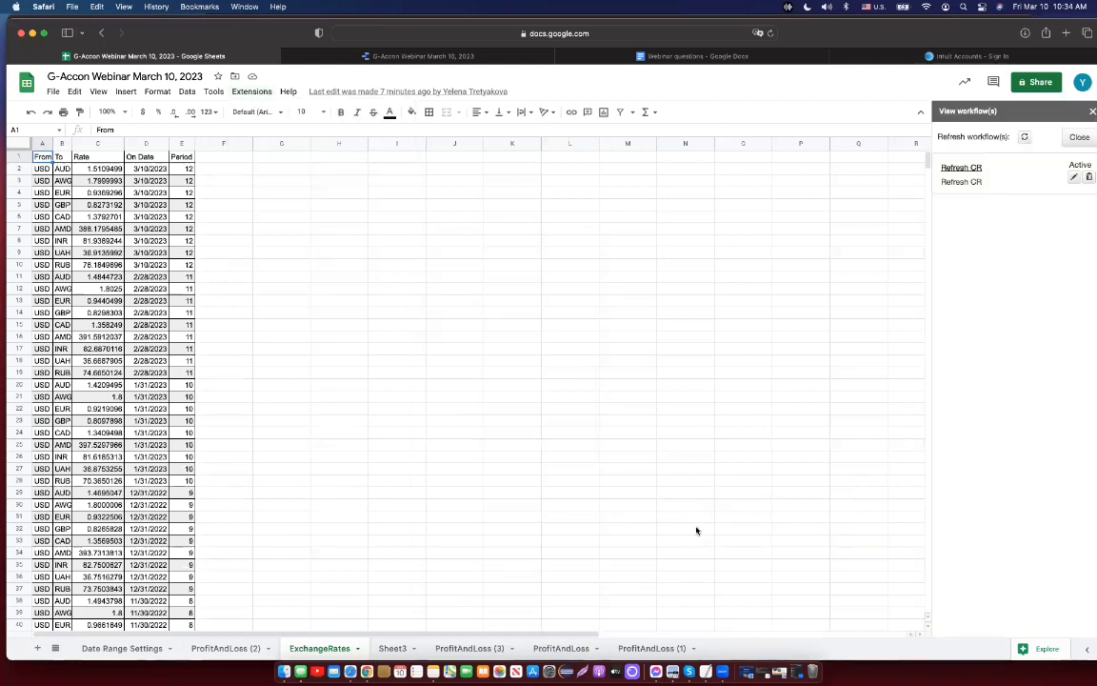
pyautogui.click(961, 168)
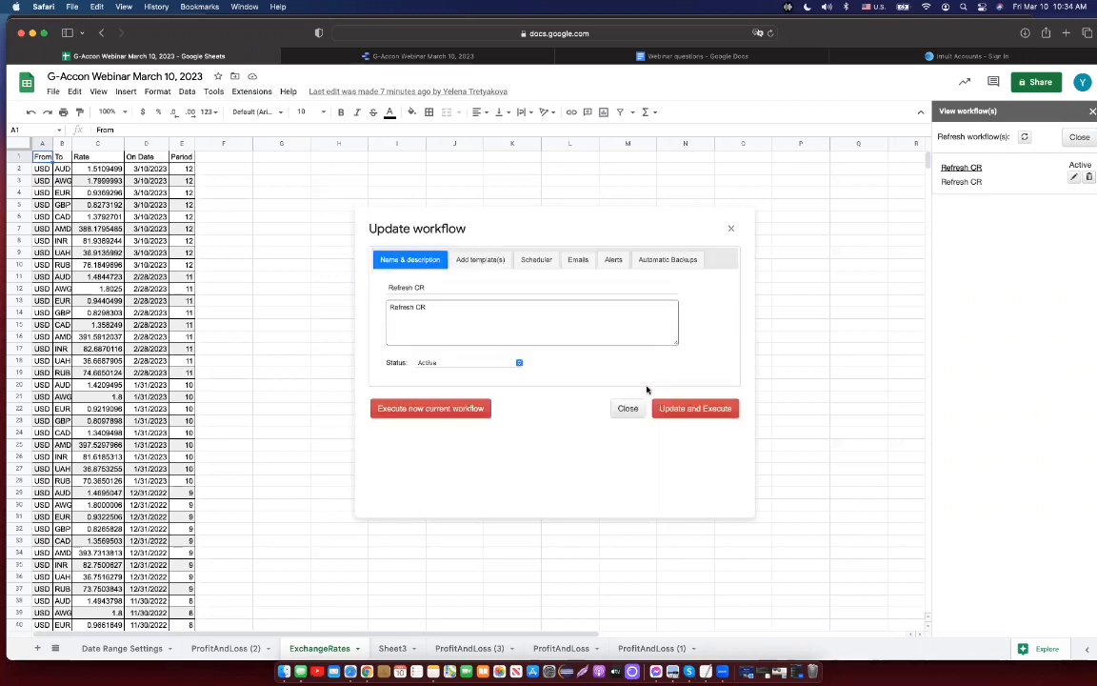
pyautogui.click(428, 410)
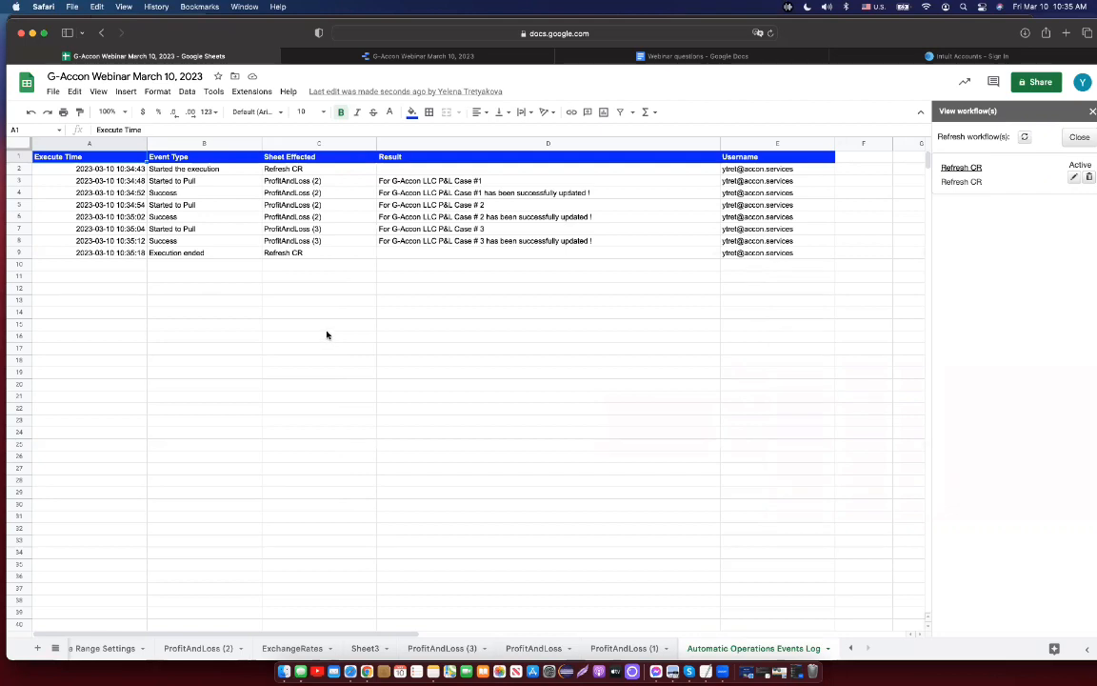
# Step: Examine the refreshed ProfitAndLoss (3) report and the Automatic Operations Events Log, closing the workflow list
pyautogui.click(444, 649)
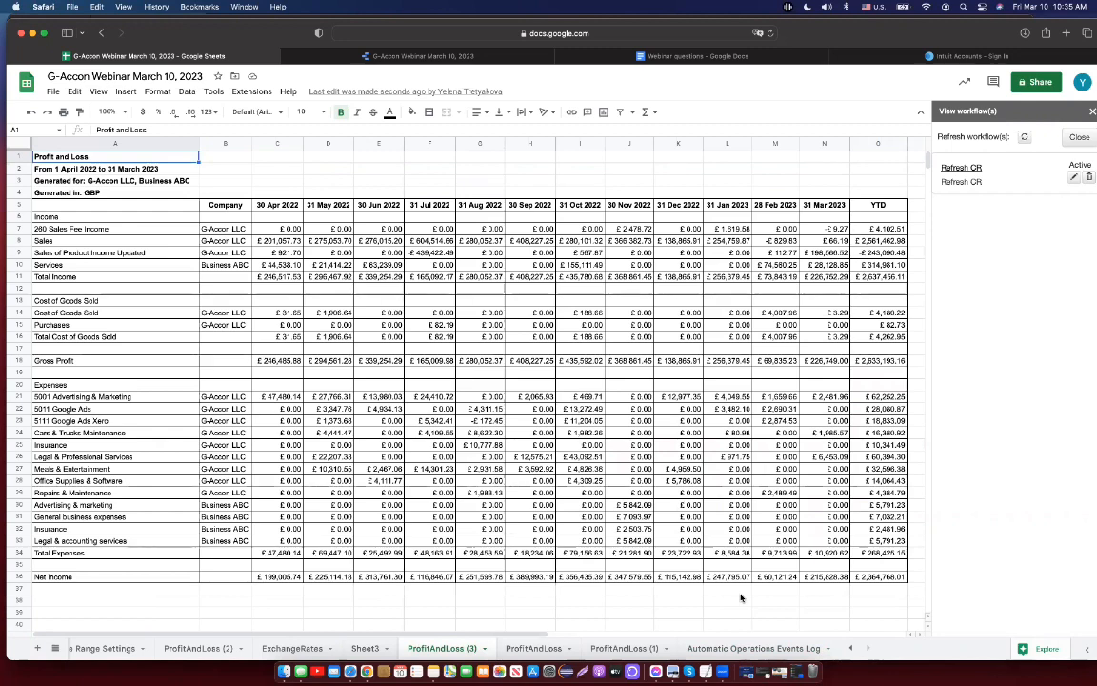
pyautogui.click(1092, 113)
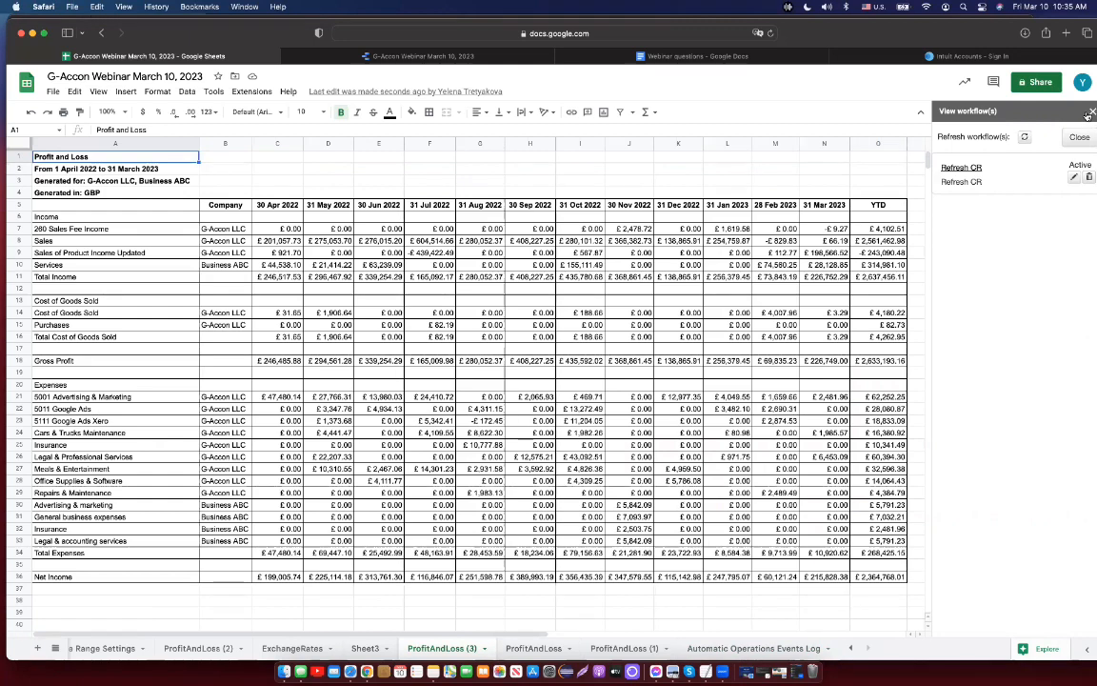
pyautogui.click(781, 650)
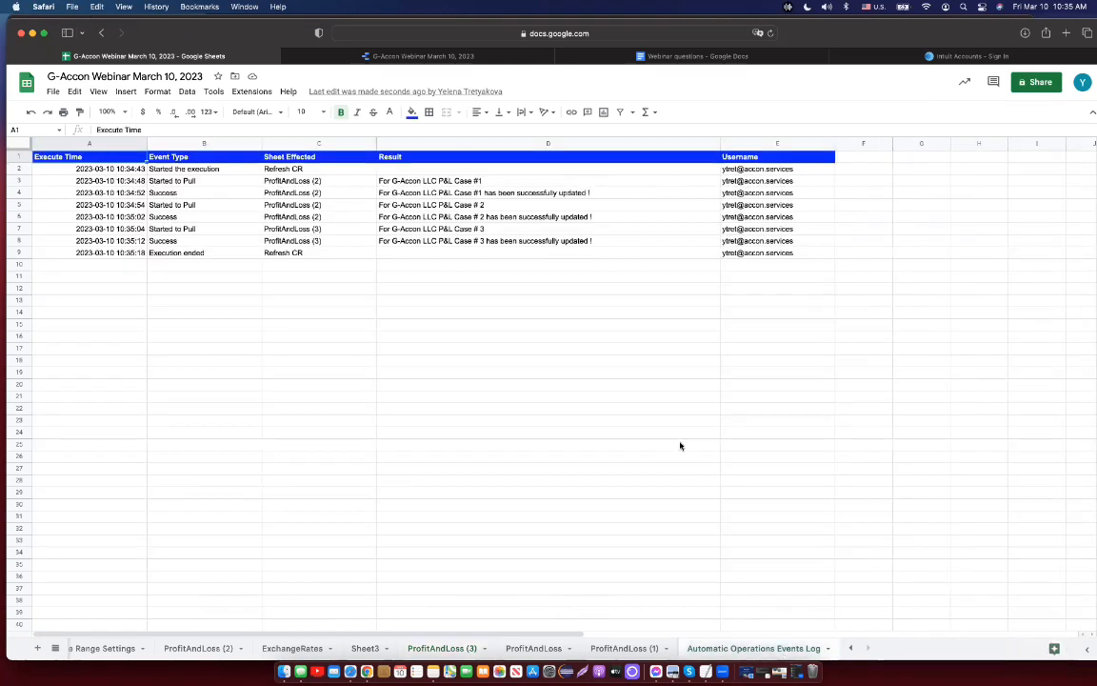
pyautogui.click(640, 450)
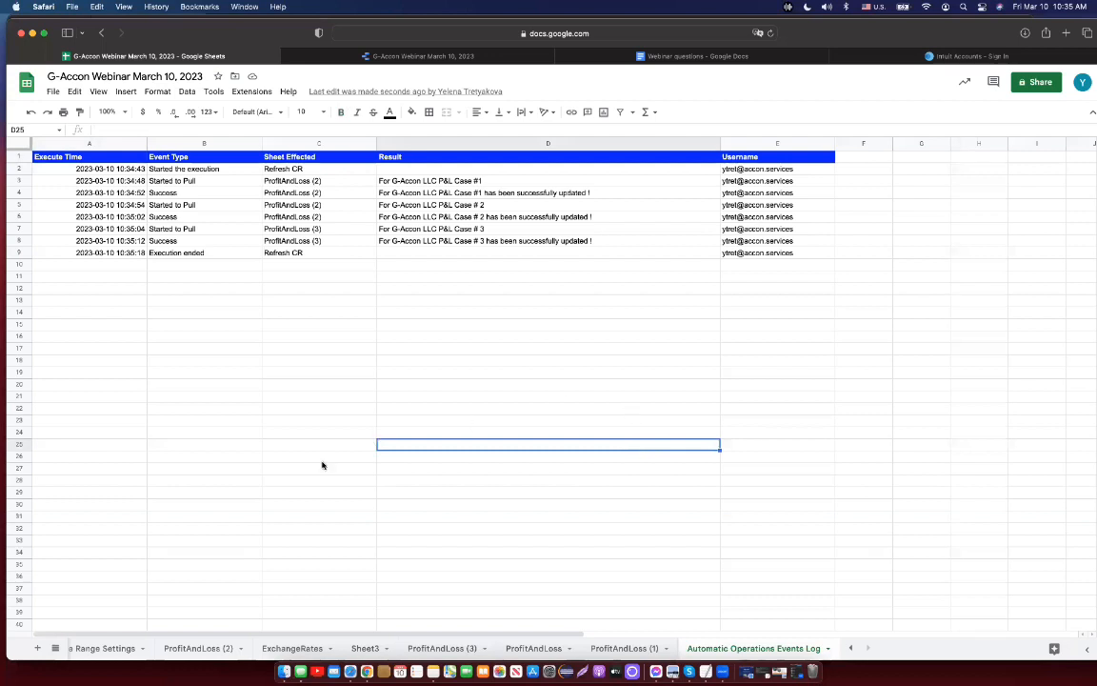
# Step: Examine the ProfitAndLoss sheet's column headings and open its Profit And Loss consolidated report template for editing
pyautogui.click(529, 648)
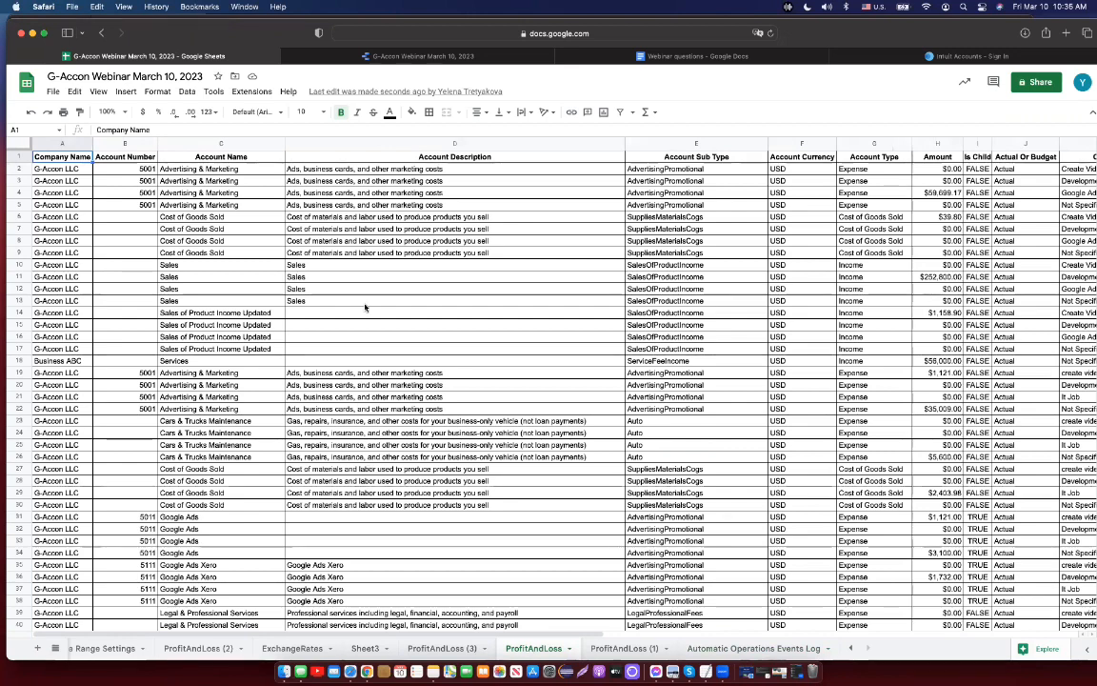
pyautogui.click(243, 91)
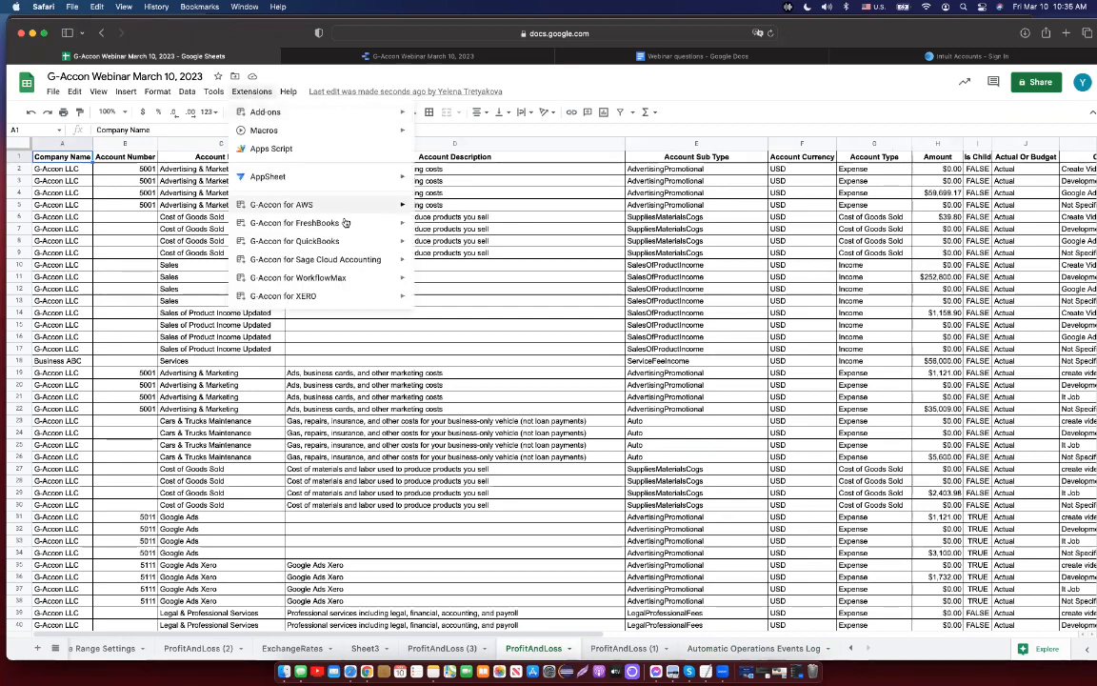
pyautogui.moveTo(347, 246)
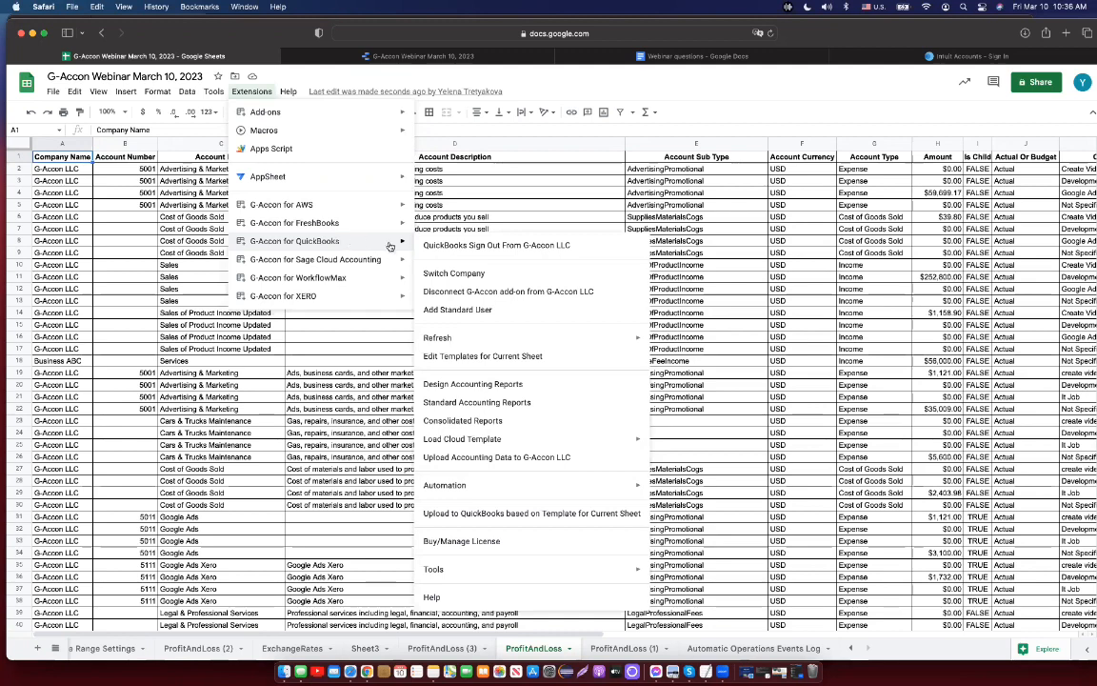
pyautogui.click(471, 356)
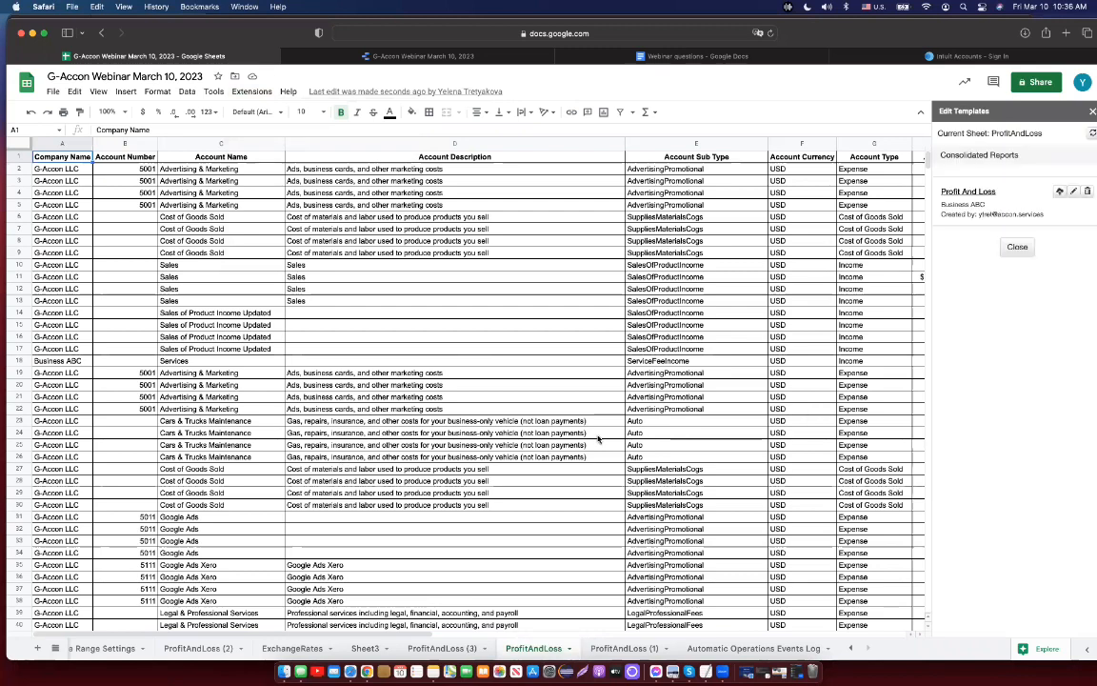
pyautogui.click(18, 156)
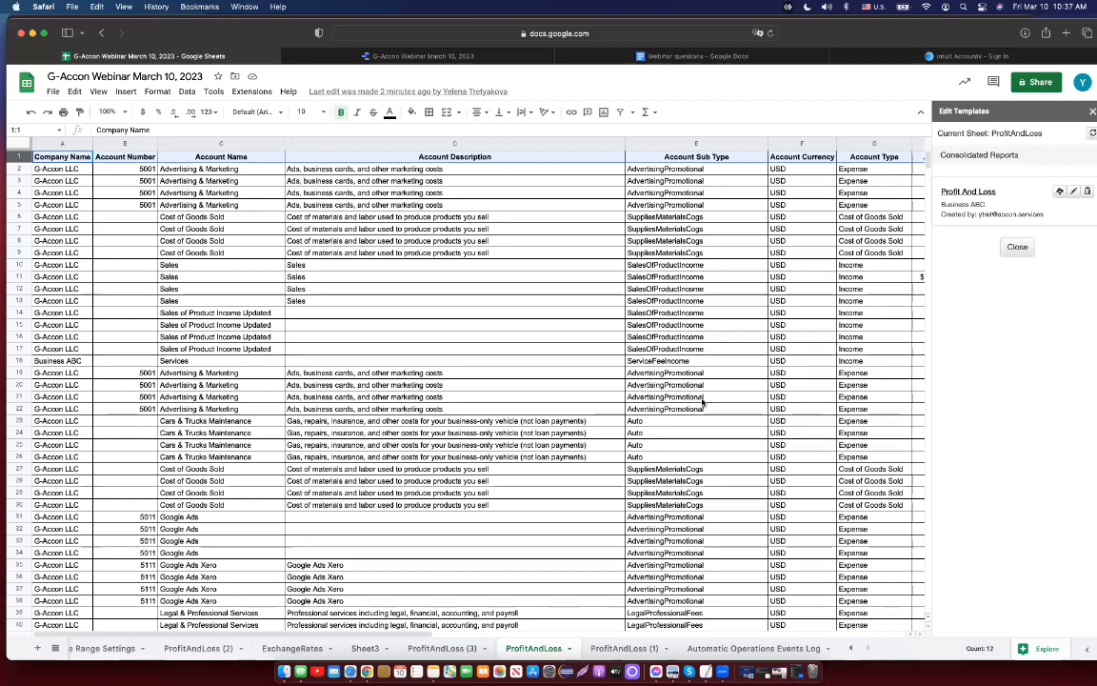
pyautogui.click(973, 195)
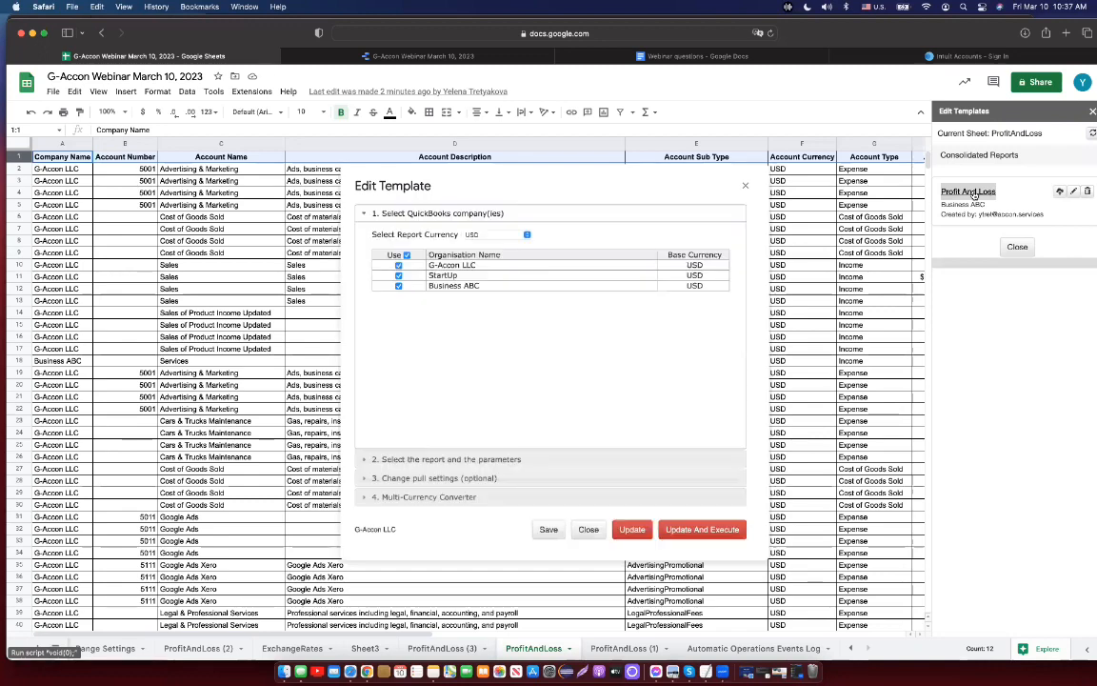
# Step: Review the template's report parameters and the Traditional and Historical report layout options, closing the template editor without changes
pyautogui.click(465, 461)
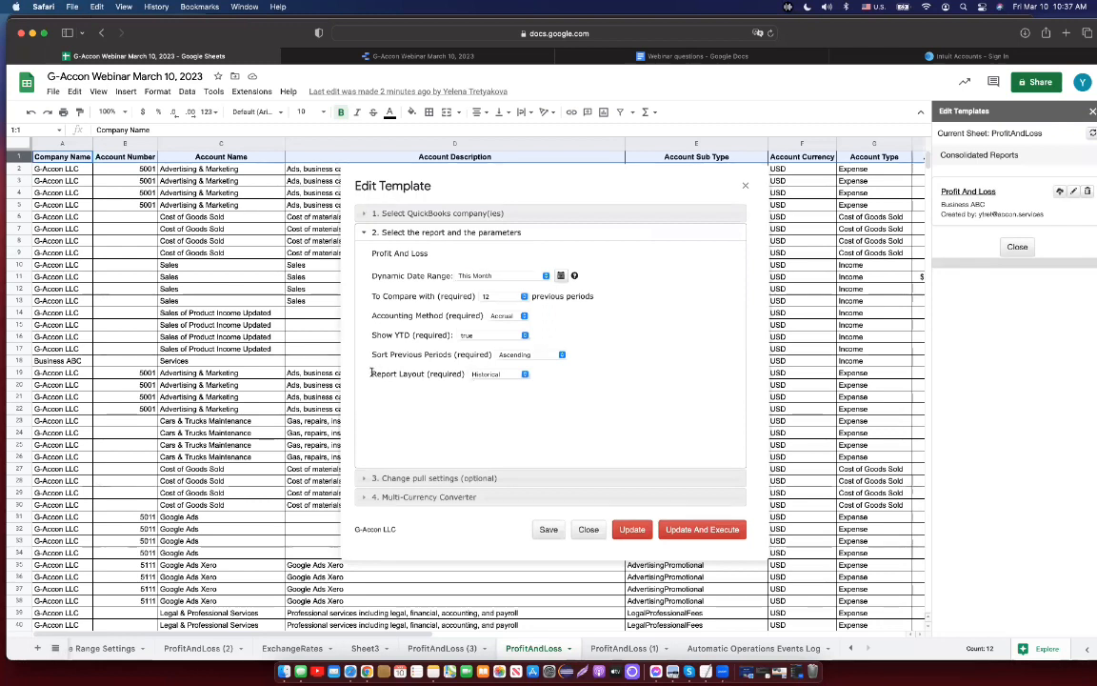
pyautogui.moveTo(371, 374); pyautogui.dragTo(428, 374)
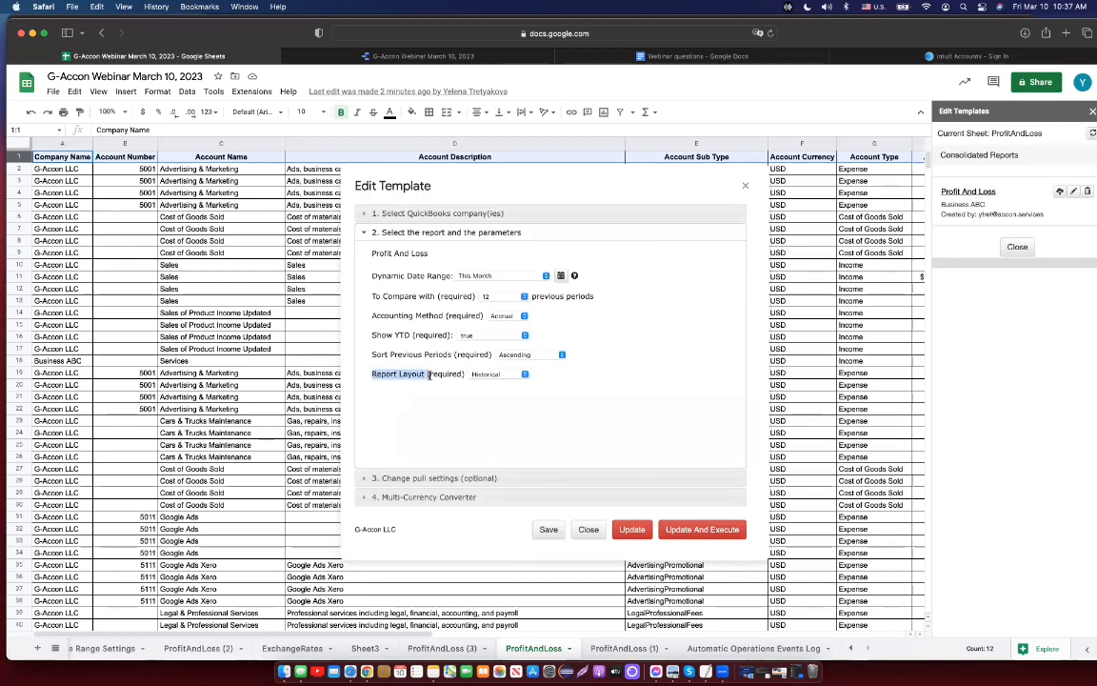
pyautogui.click(524, 374)
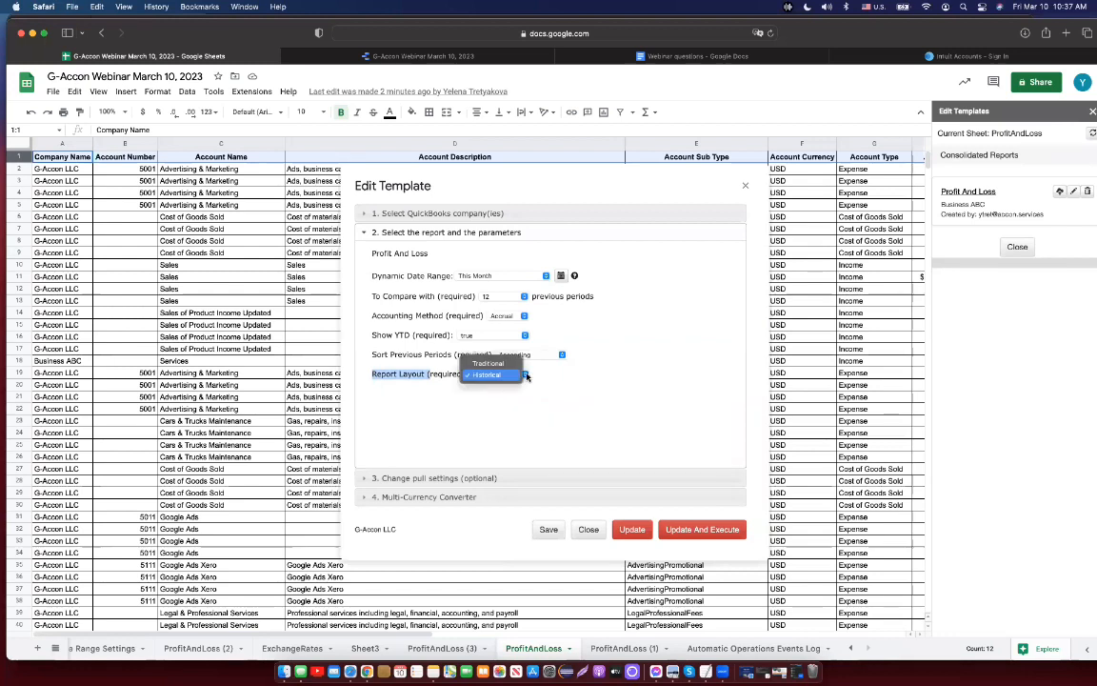
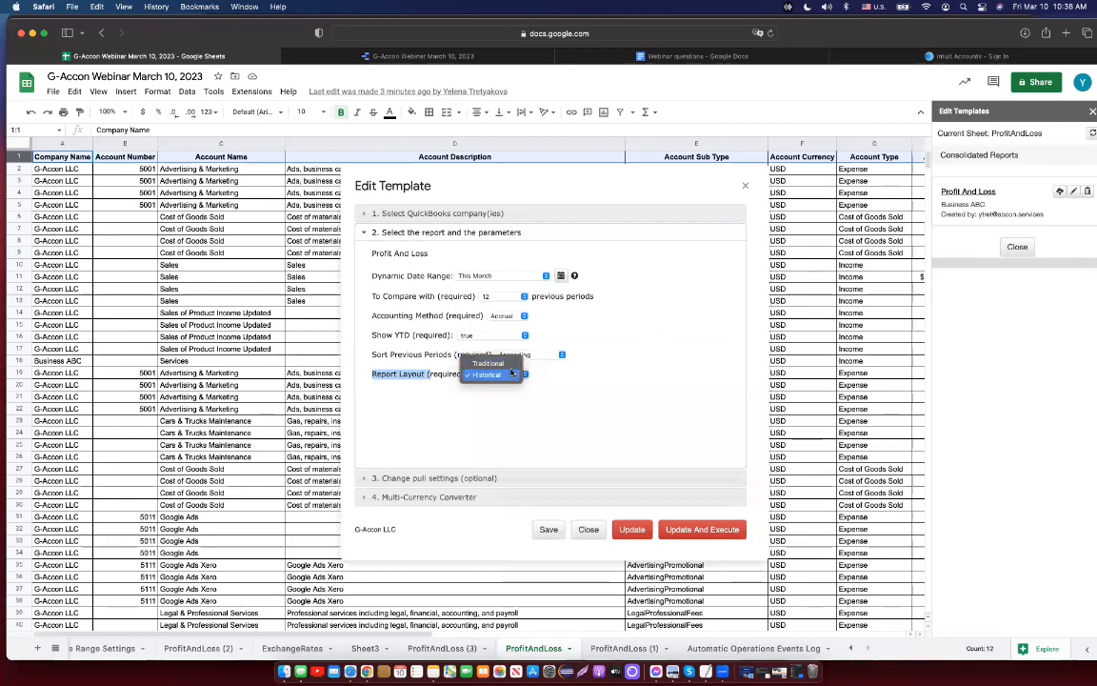
pyautogui.click(746, 187)
pyautogui.click(745, 186)
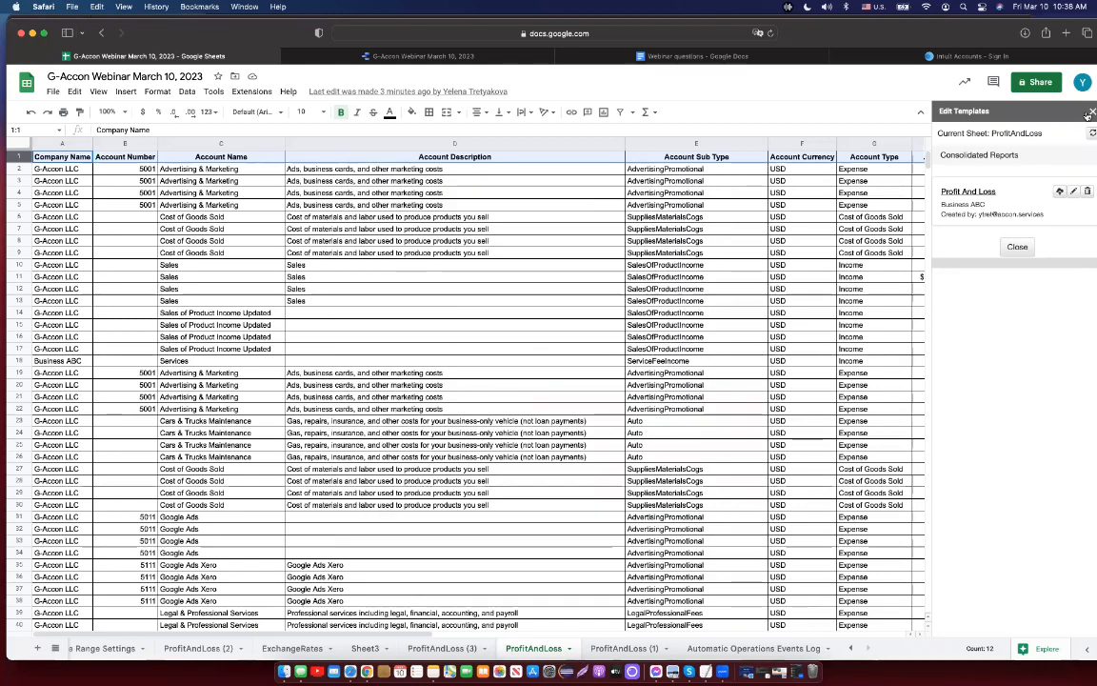
pyautogui.click(1091, 112)
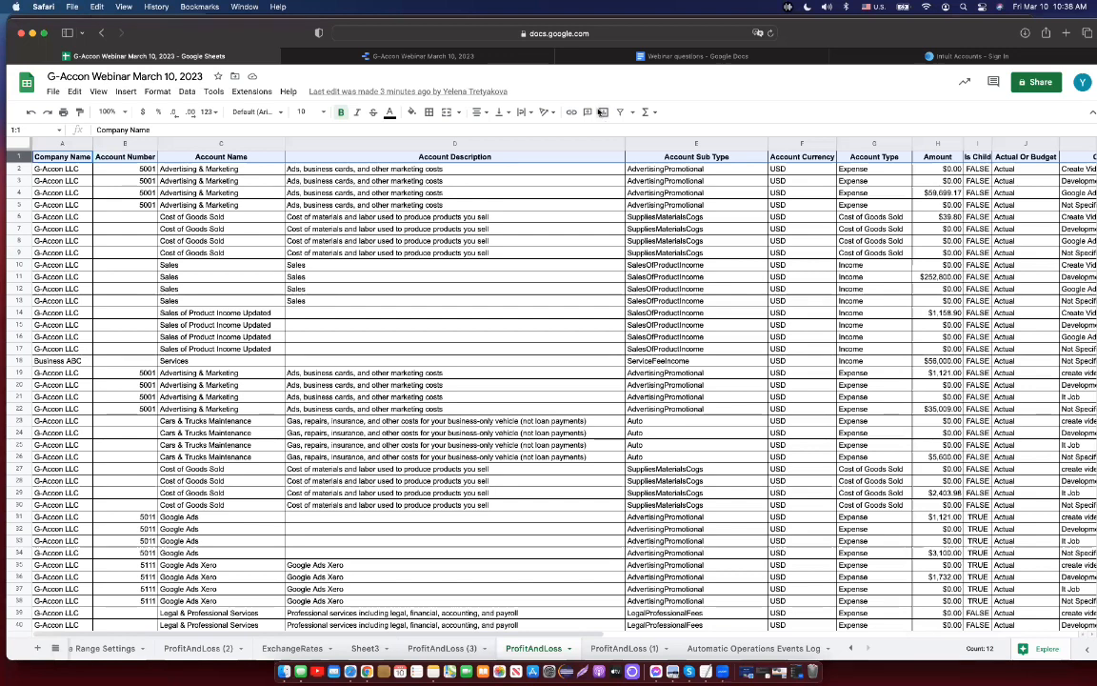
# Step: Compare the ProfitAndLoss sheet's header row and data with the Consolidated Profit & Loss dashboard in Looker Studio
pyautogui.click(403, 59)
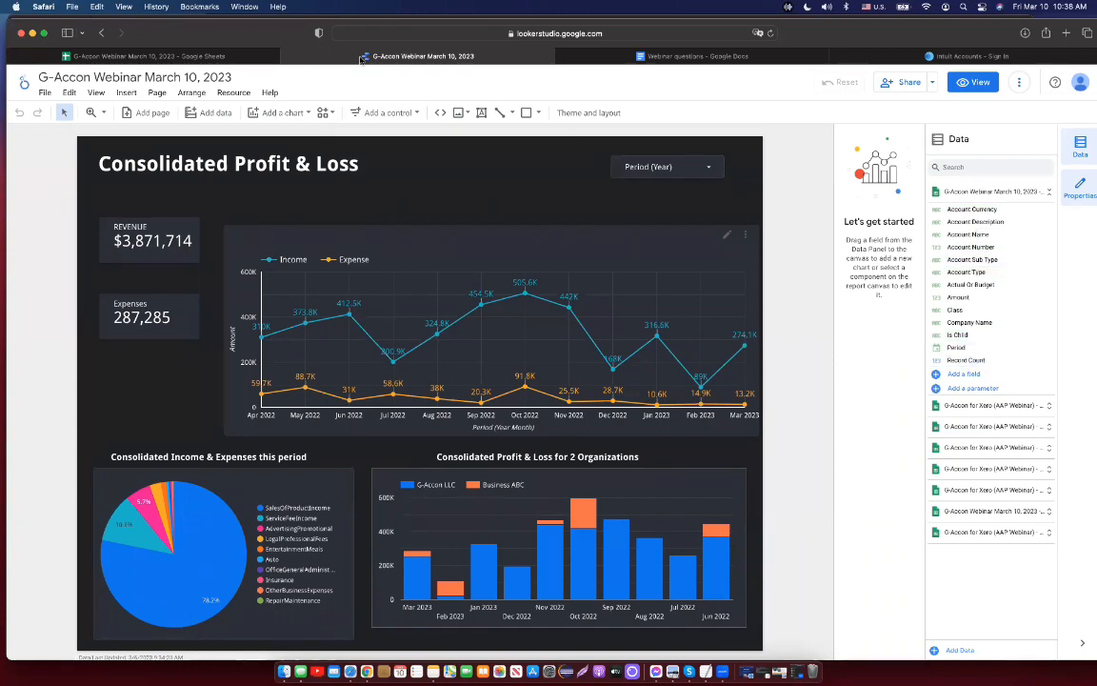
pyautogui.click(168, 59)
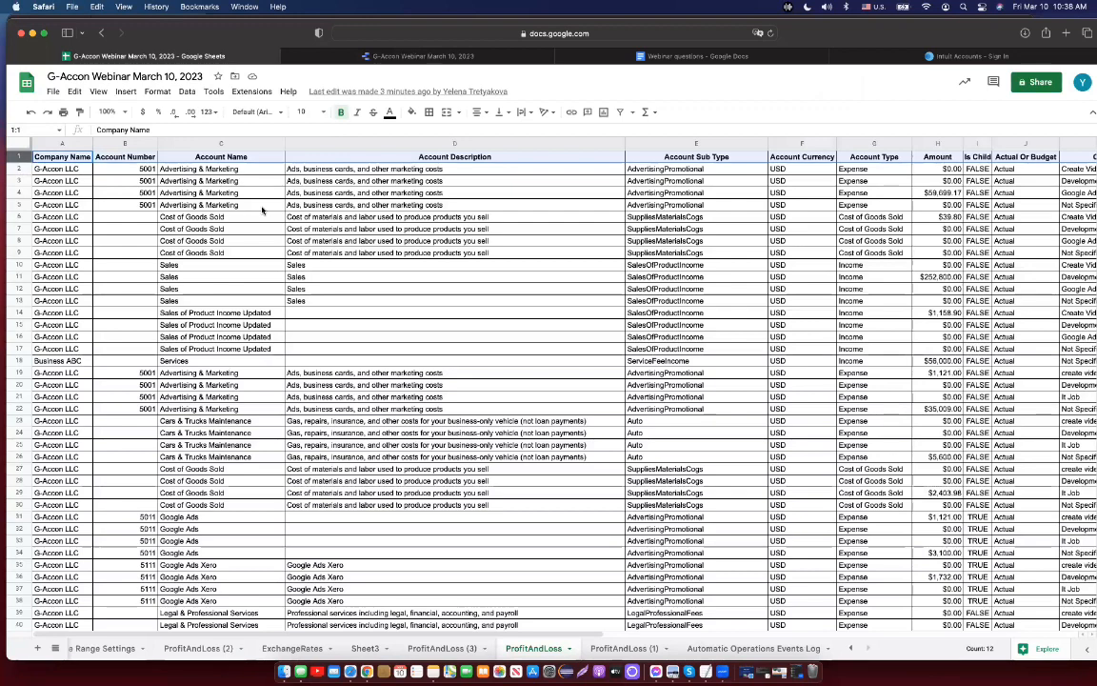
pyautogui.click(238, 187)
pyautogui.click(20, 154)
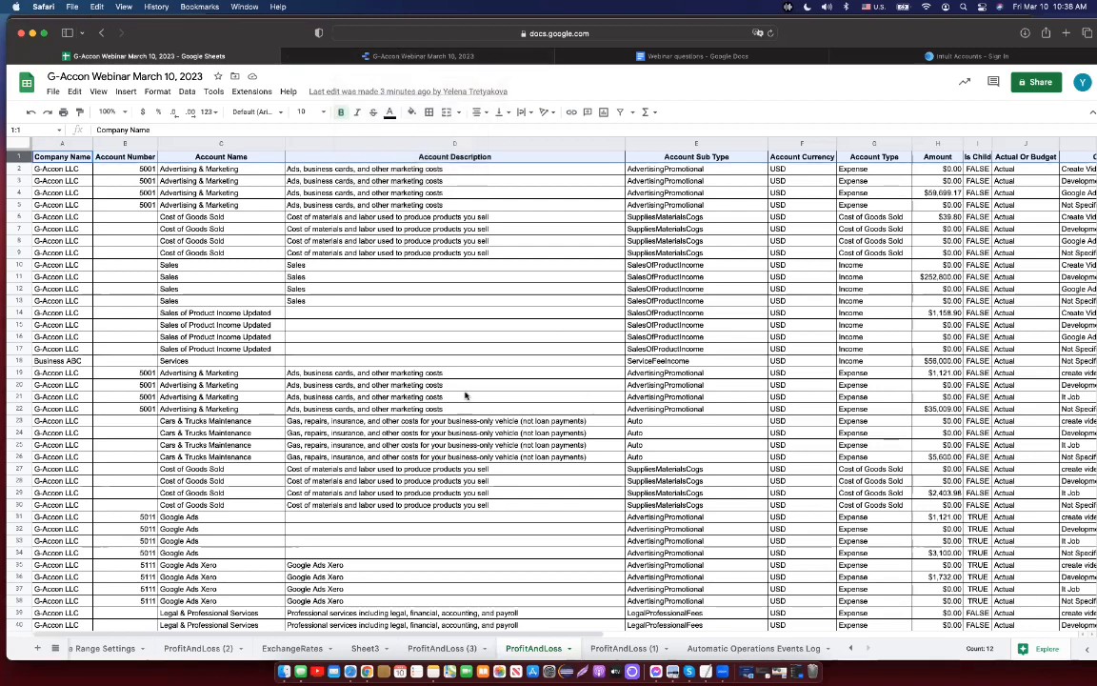
pyautogui.click(410, 57)
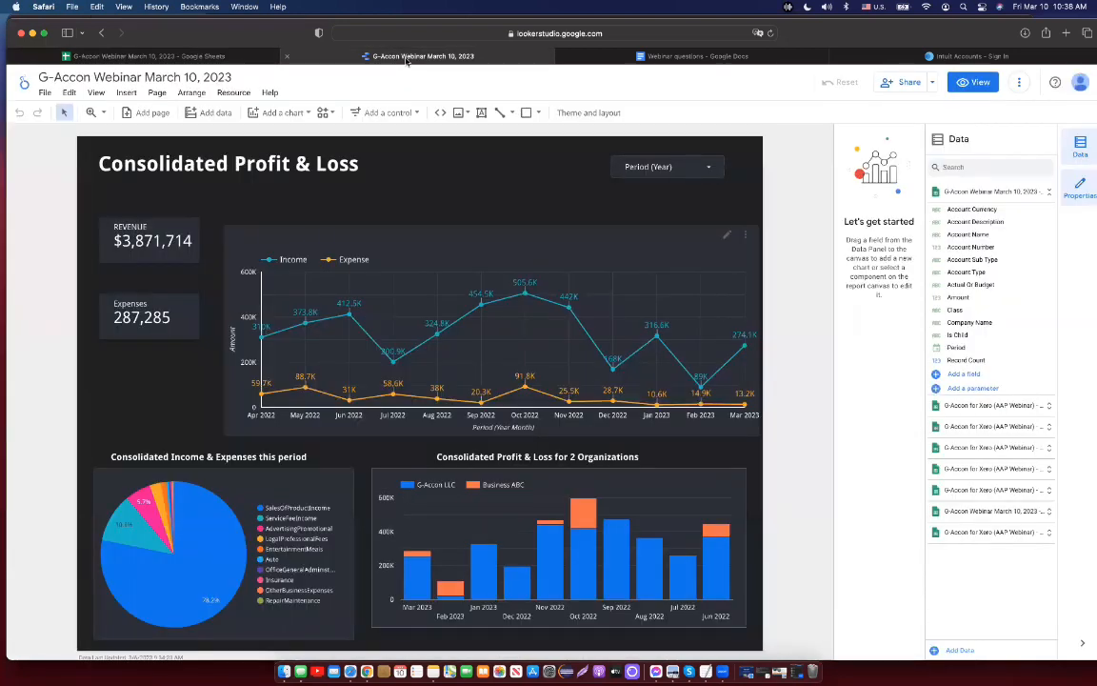
# Step: Inspect the chart setup of the revenue and expenses scorecards and the income and expense line chart, including its filter
pyautogui.click(695, 278)
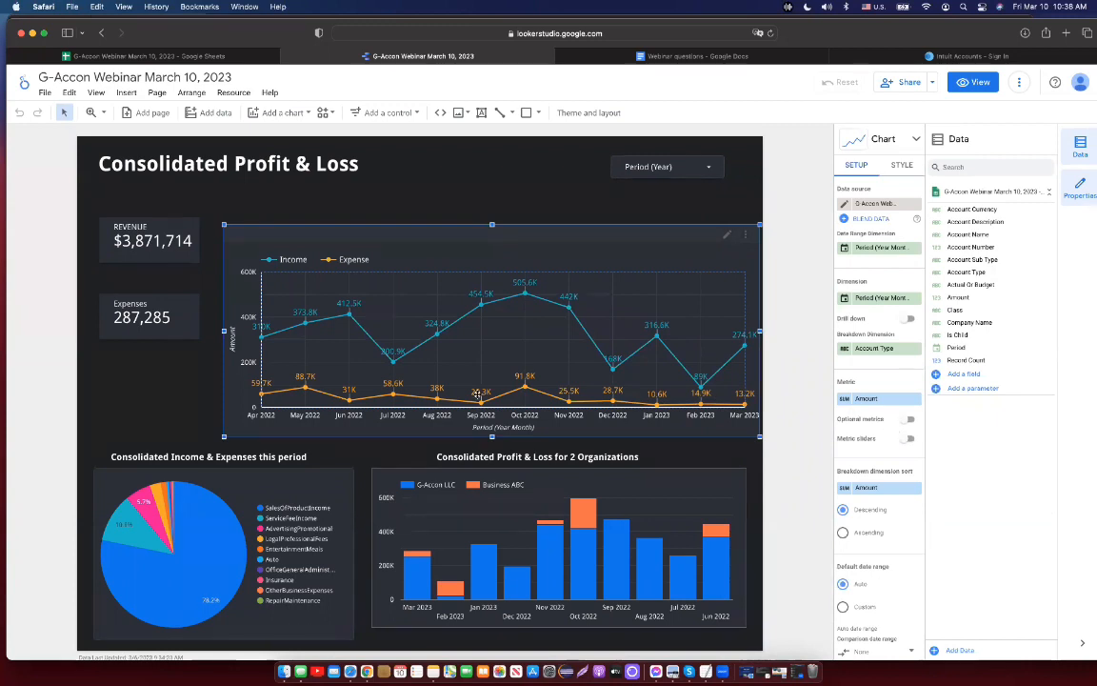
pyautogui.click(176, 241)
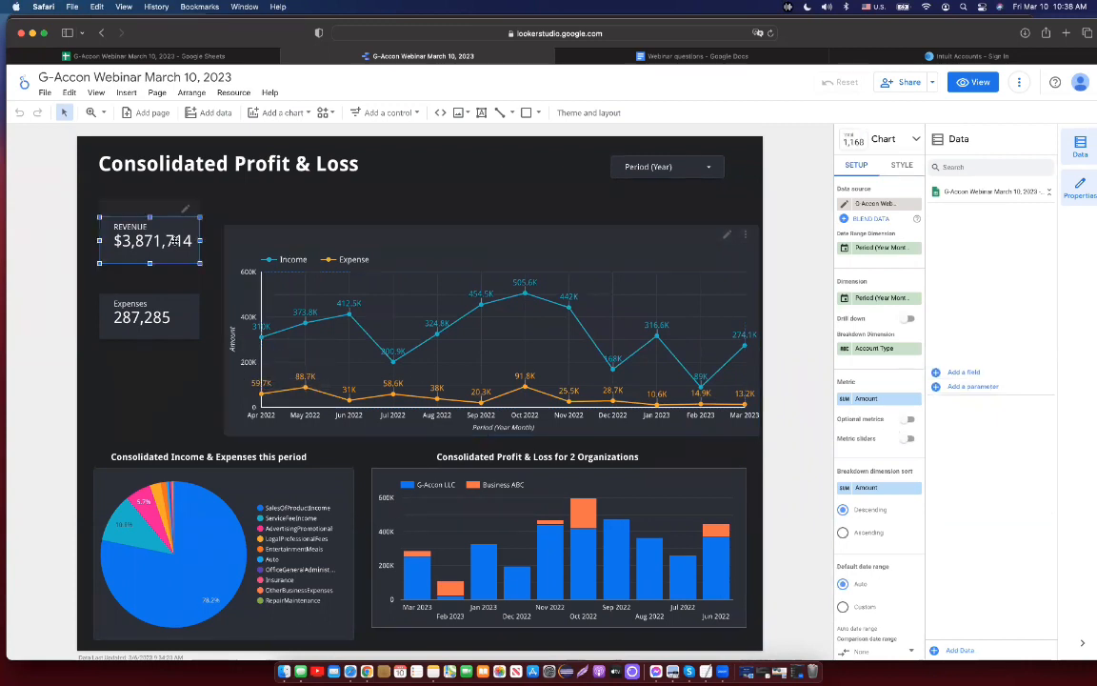
pyautogui.click(175, 318)
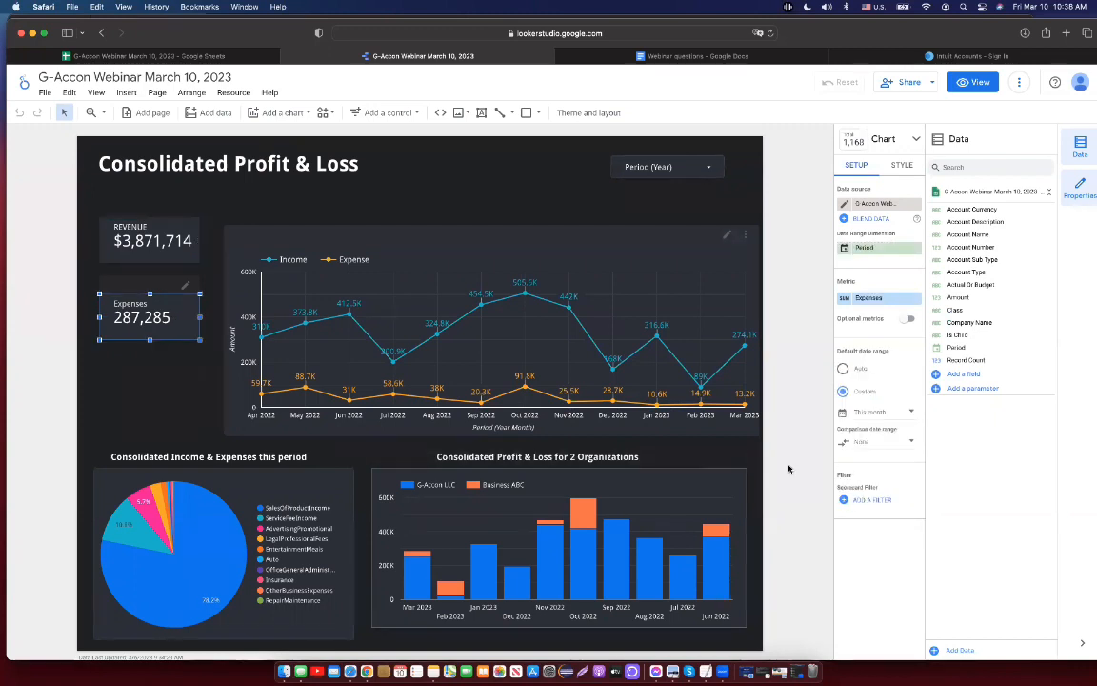
pyautogui.click(681, 352)
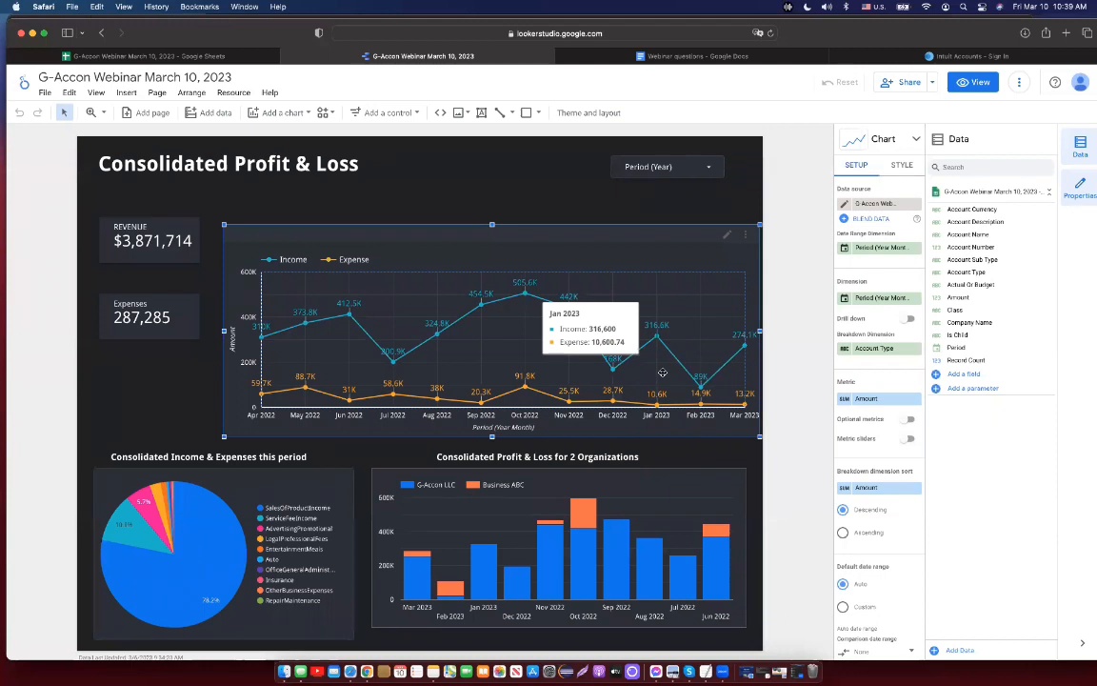
pyautogui.scroll(-3, 886, 586)
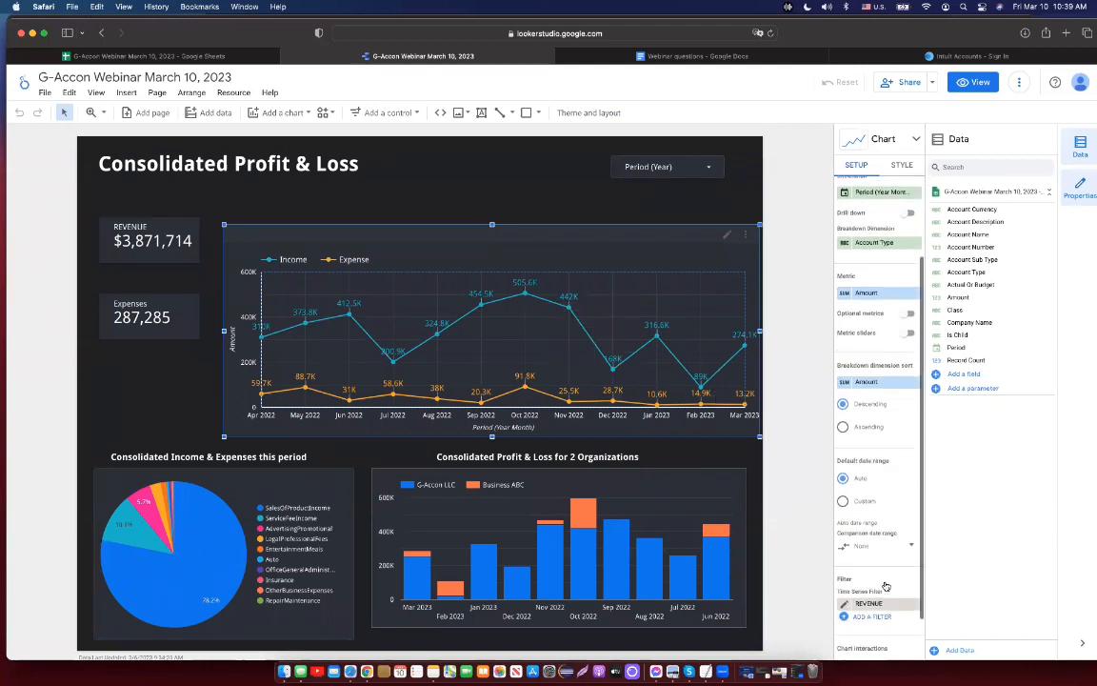
pyautogui.scroll(-1, 886, 586)
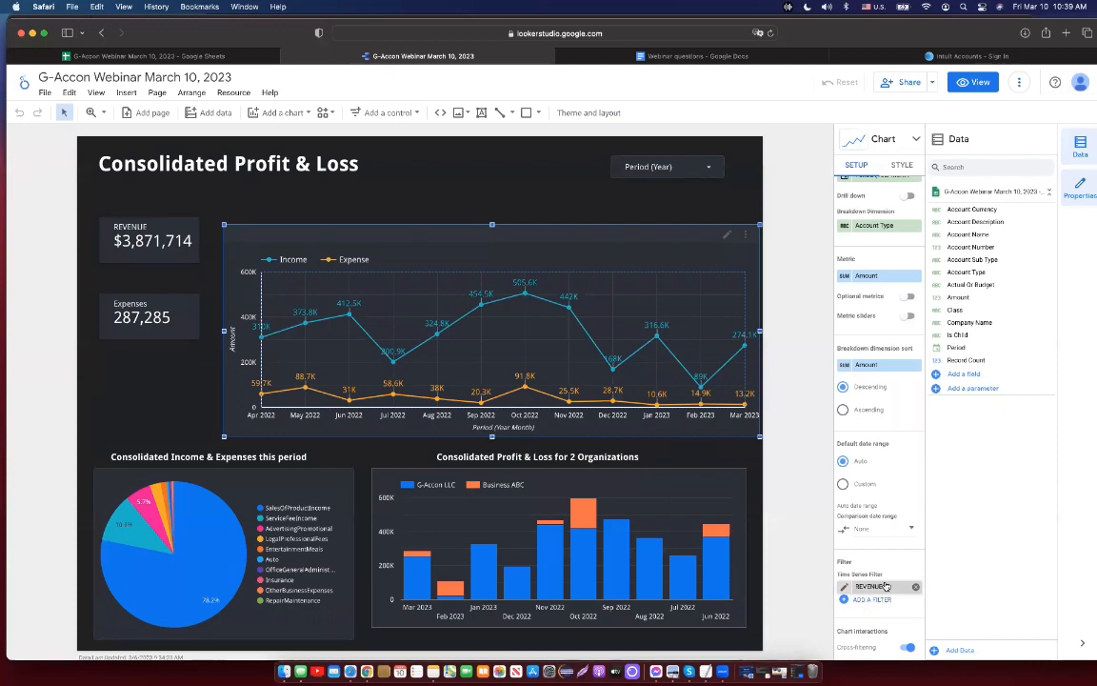
# Step: Switch the dashboard to view mode and examine the monthly income and expense points on the line chart
pyautogui.click(979, 83)
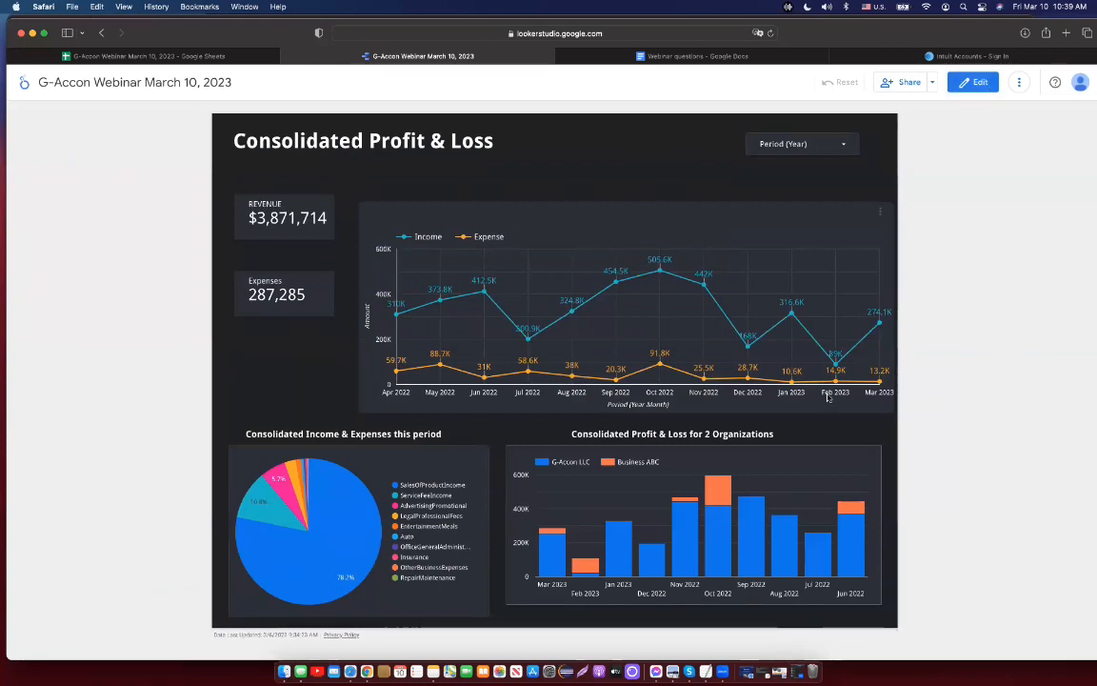
pyautogui.moveTo(574, 316)
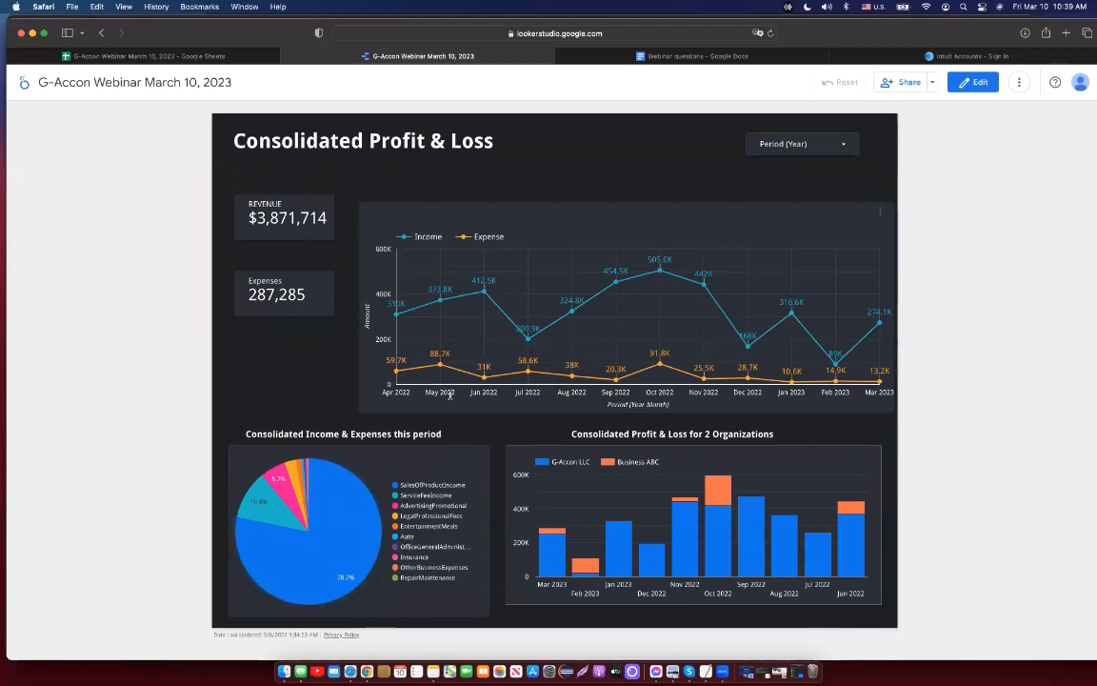
pyautogui.moveTo(483, 358)
pyautogui.moveTo(704, 298)
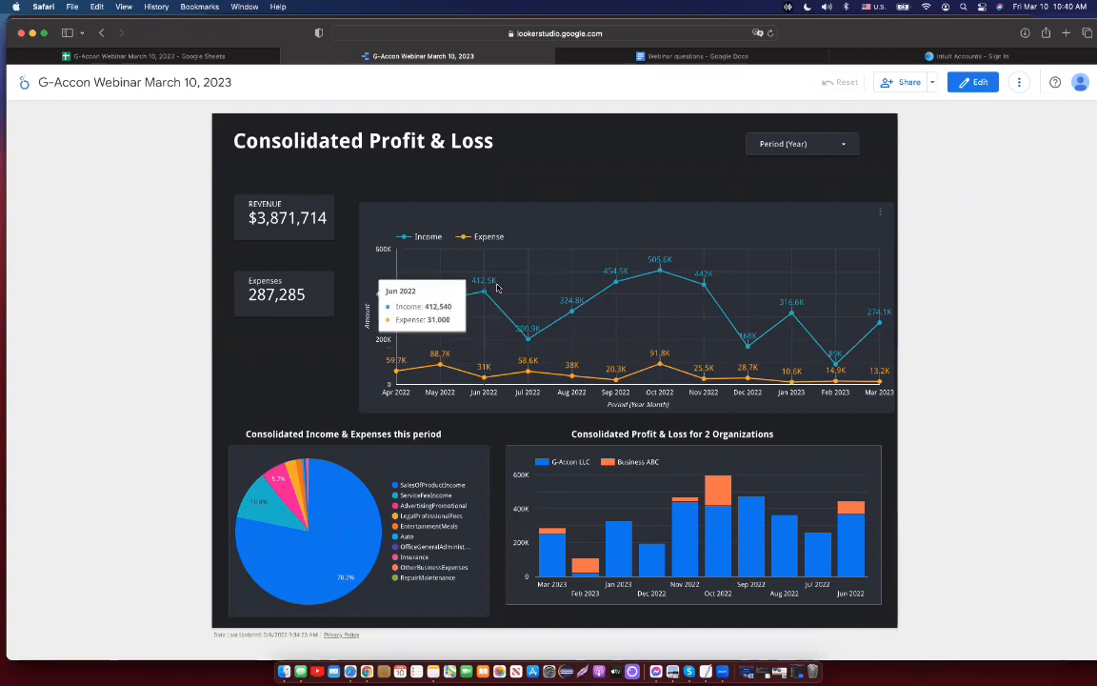
pyautogui.moveTo(493, 290)
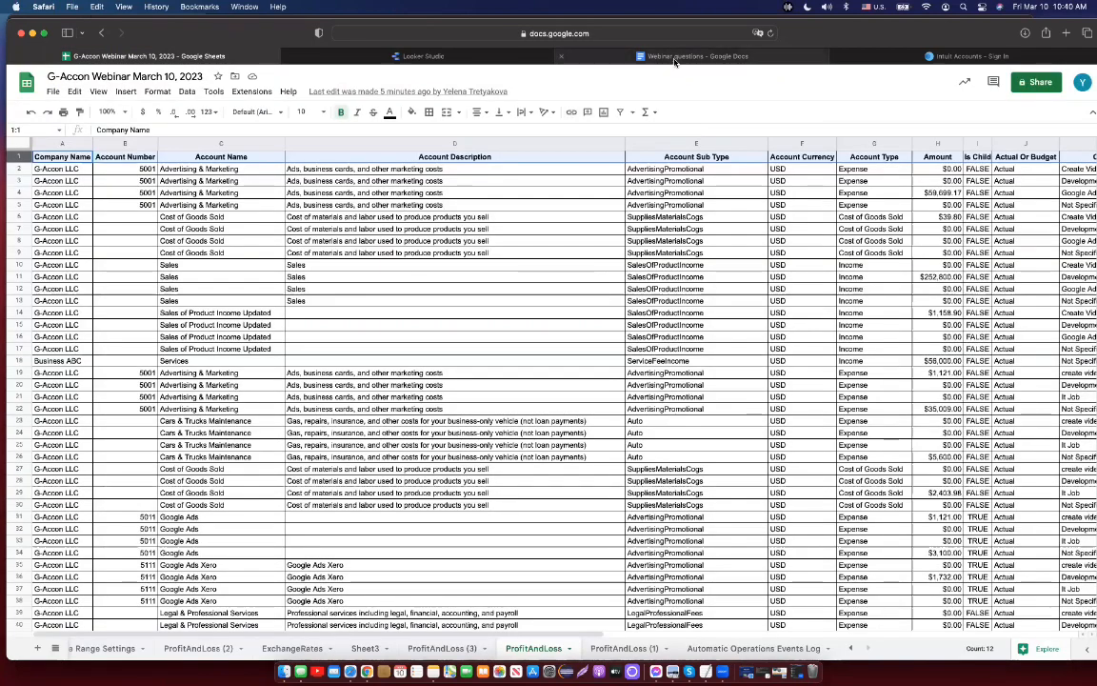
# Step: Check the Webinar questions document and the Looker Studio home page, returning to the G-Accon Webinar spreadsheet
pyautogui.moveTo(675, 61)
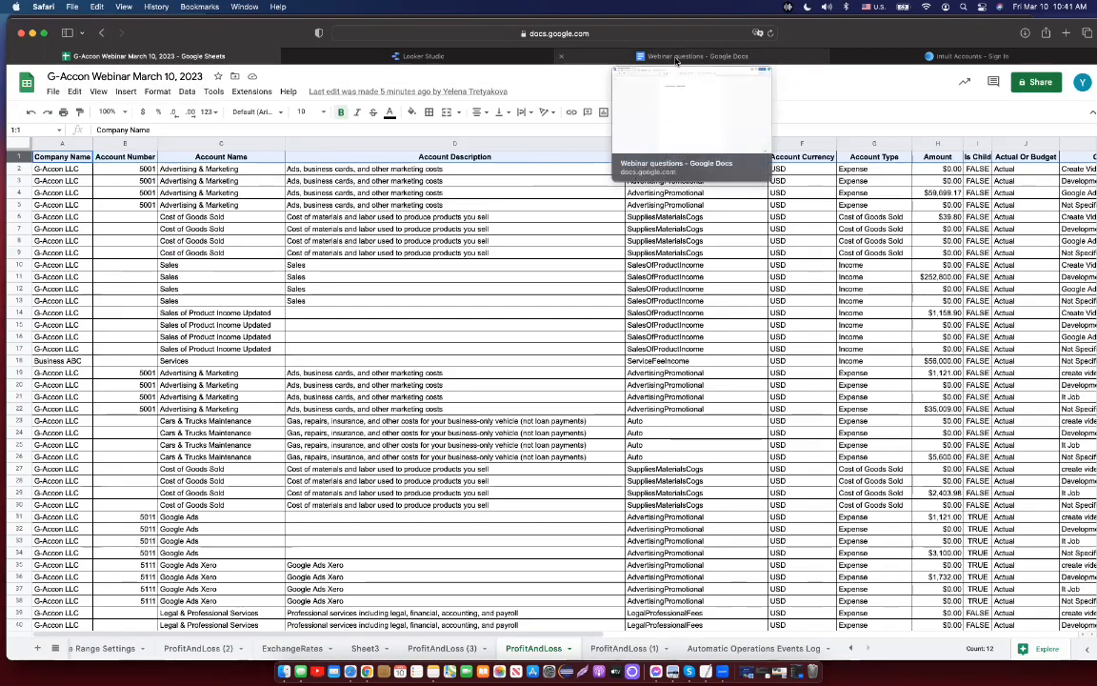
pyautogui.click(721, 57)
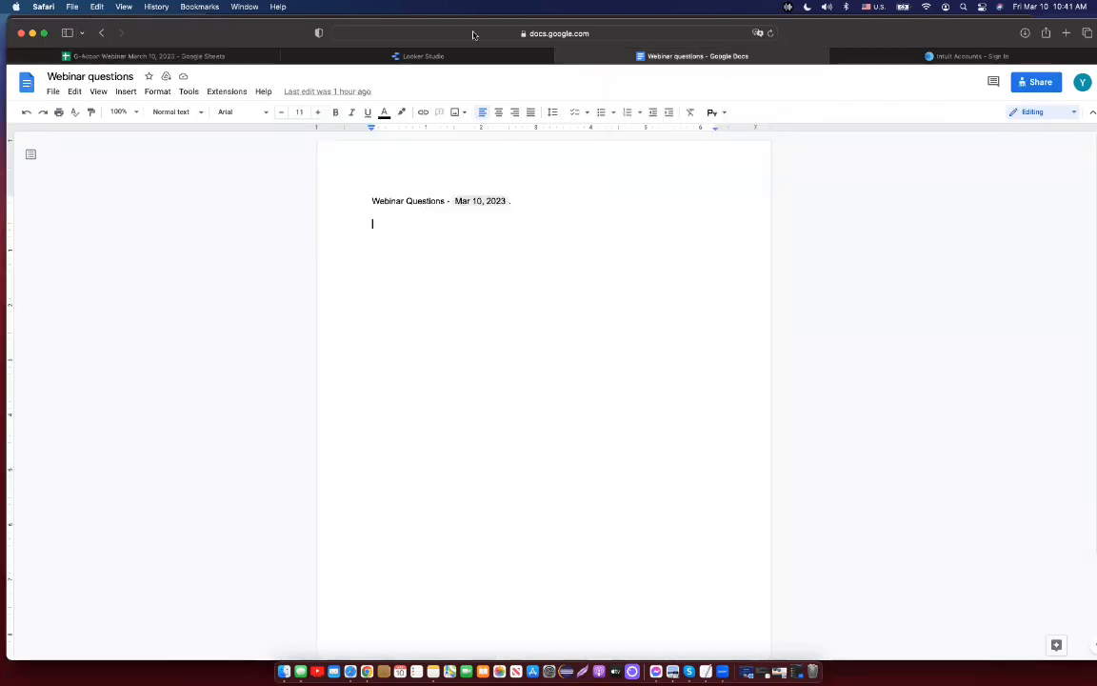
pyautogui.click(403, 57)
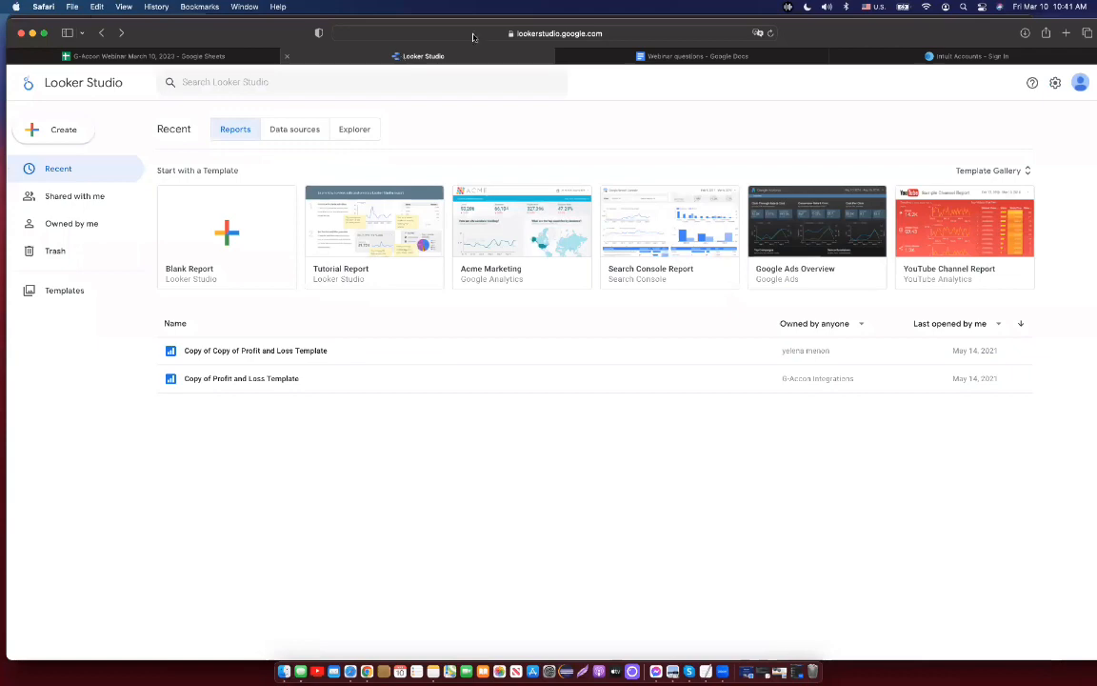
pyautogui.click(249, 59)
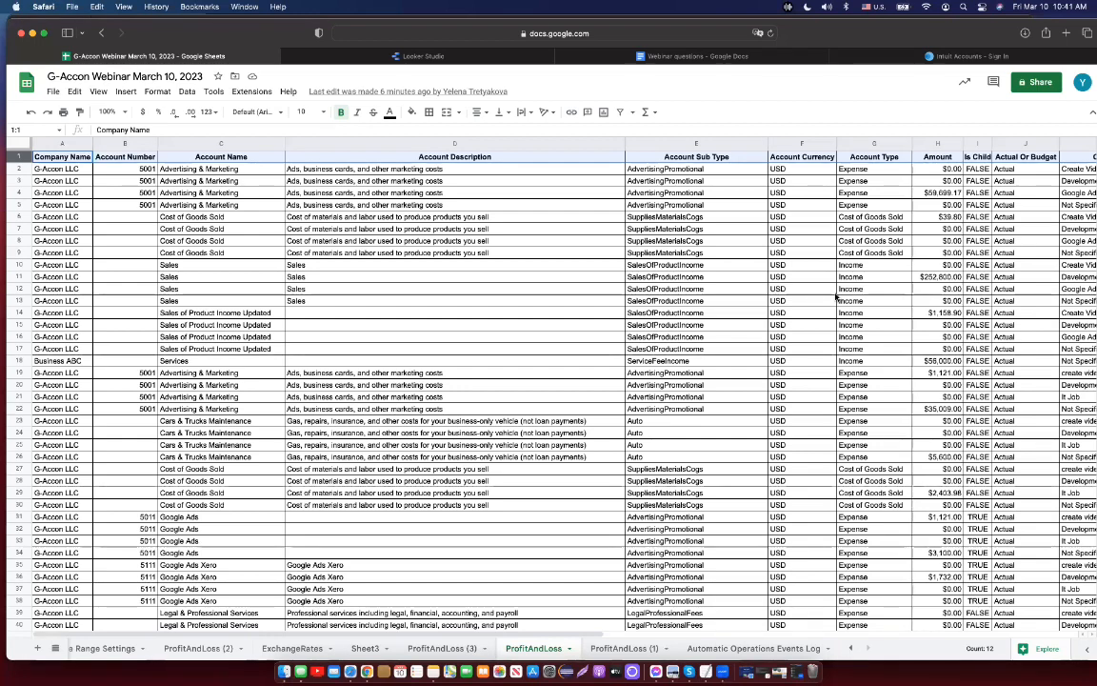
# Step: On the ExchangeRates sheet, set the USD to AUD rate for 3/10/2023 in C2 to 1.5324
pyautogui.click(284, 648)
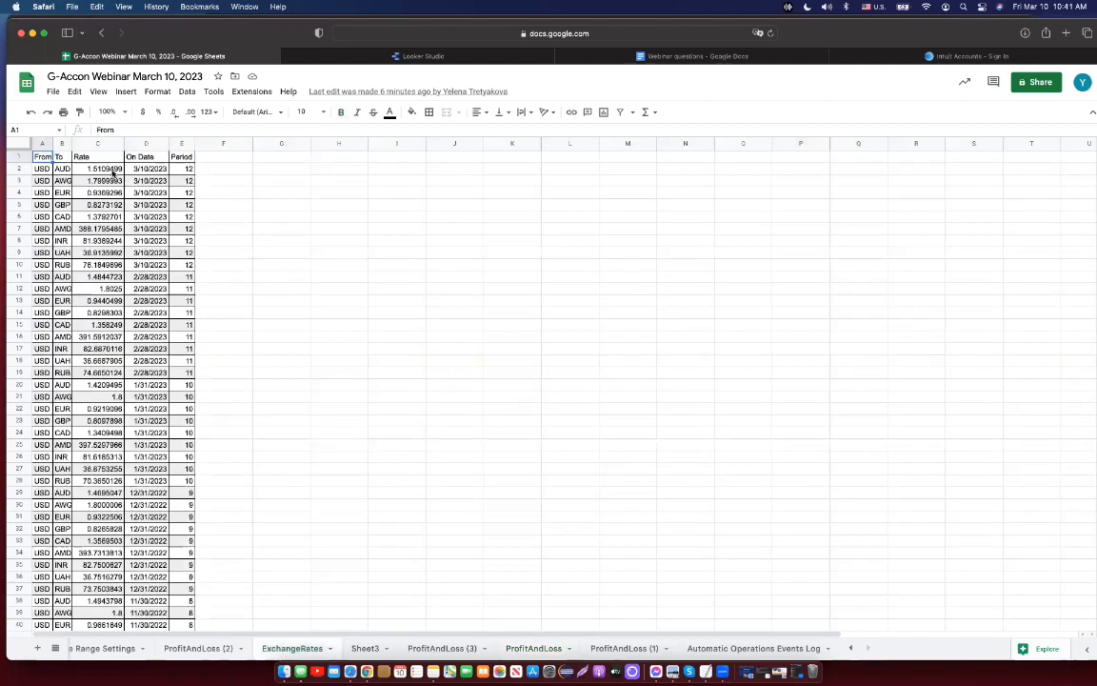
pyautogui.click(113, 171)
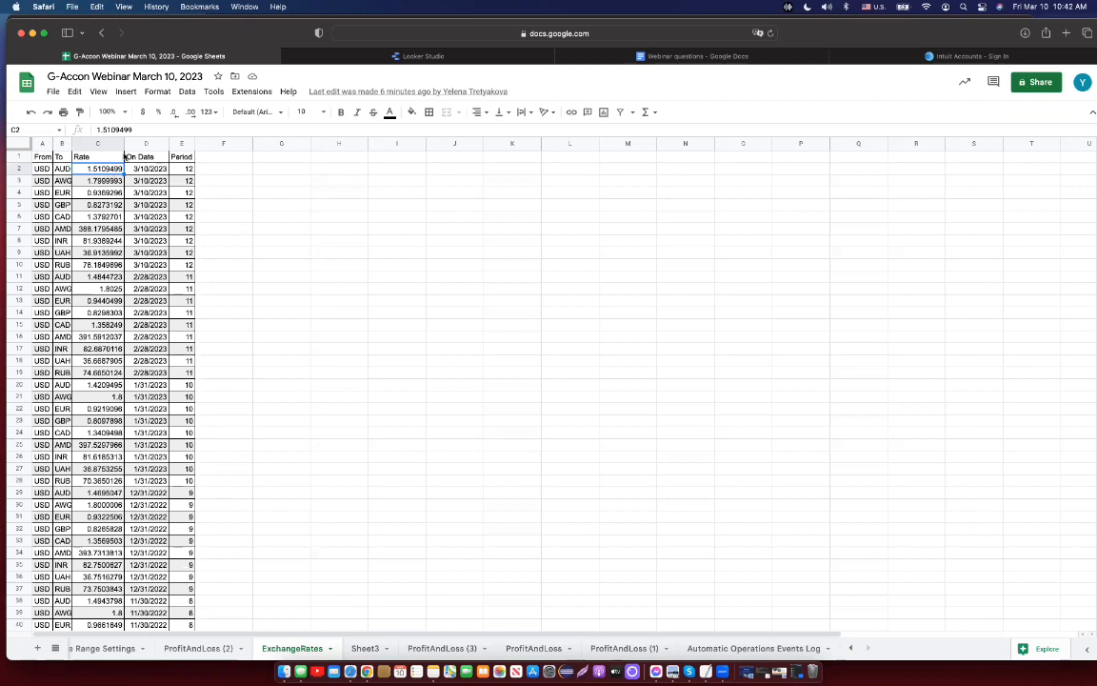
pyautogui.click(127, 129)
pyautogui.press('BackSpace')
pyautogui.press('BackSpace')
pyautogui.press('BackSpace')
pyautogui.press('BackSpace')
pyautogui.press('BackSpace')
pyautogui.press('BackSpace')
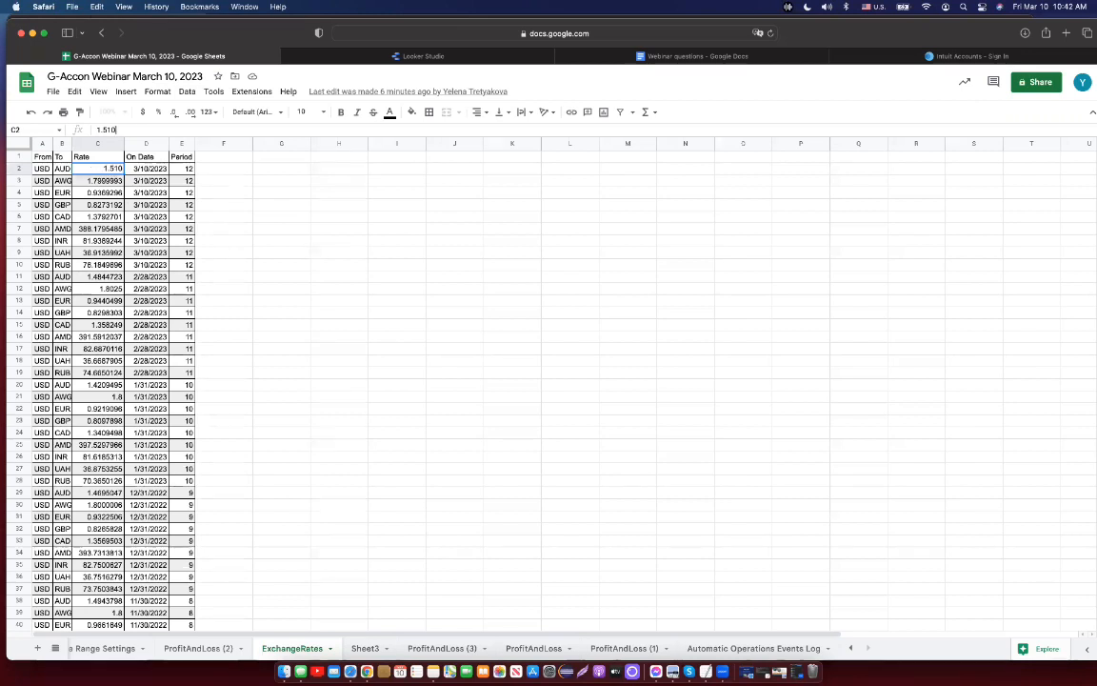
pyautogui.write('324')
pyautogui.click(223, 170)
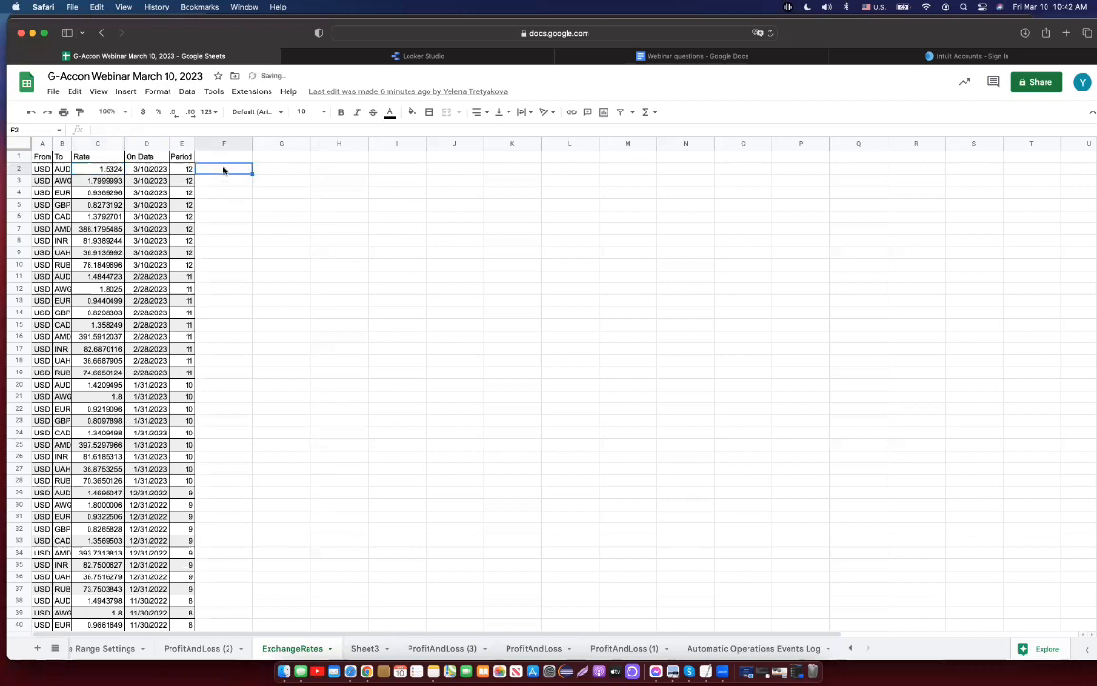
pyautogui.click(110, 170)
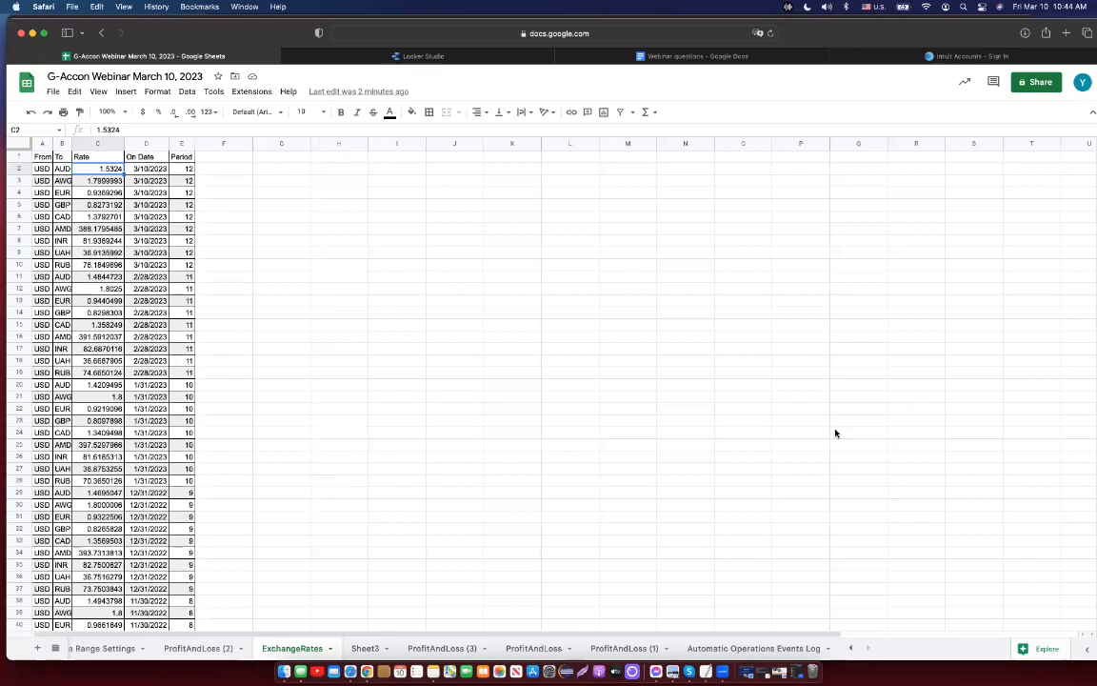
# Step: Review the G-Accon for QuickBooks refresh options for current and all sheets, and check the Automatic Operations Events Log
pyautogui.click(259, 95)
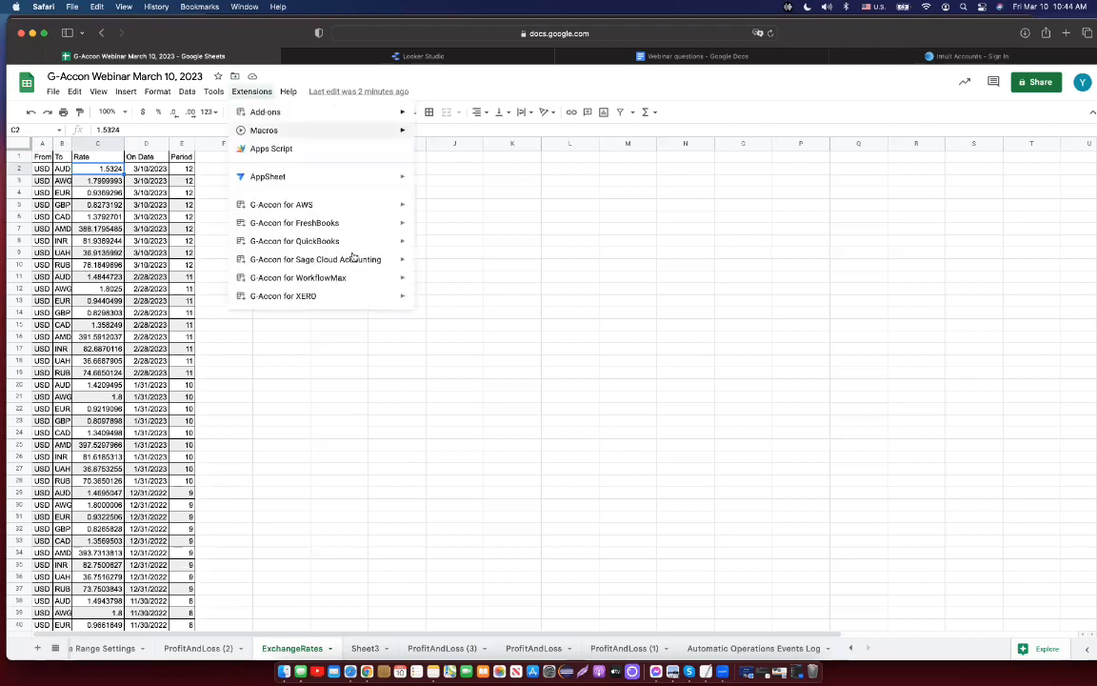
pyautogui.moveTo(355, 239)
pyautogui.moveTo(487, 340)
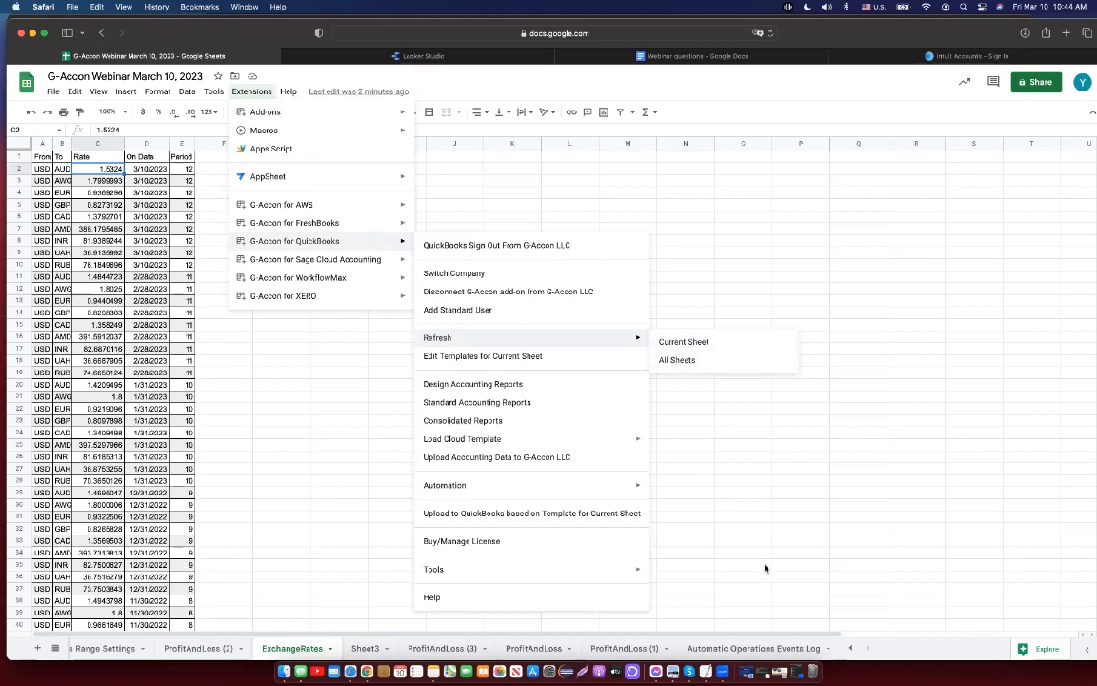
pyautogui.click(754, 649)
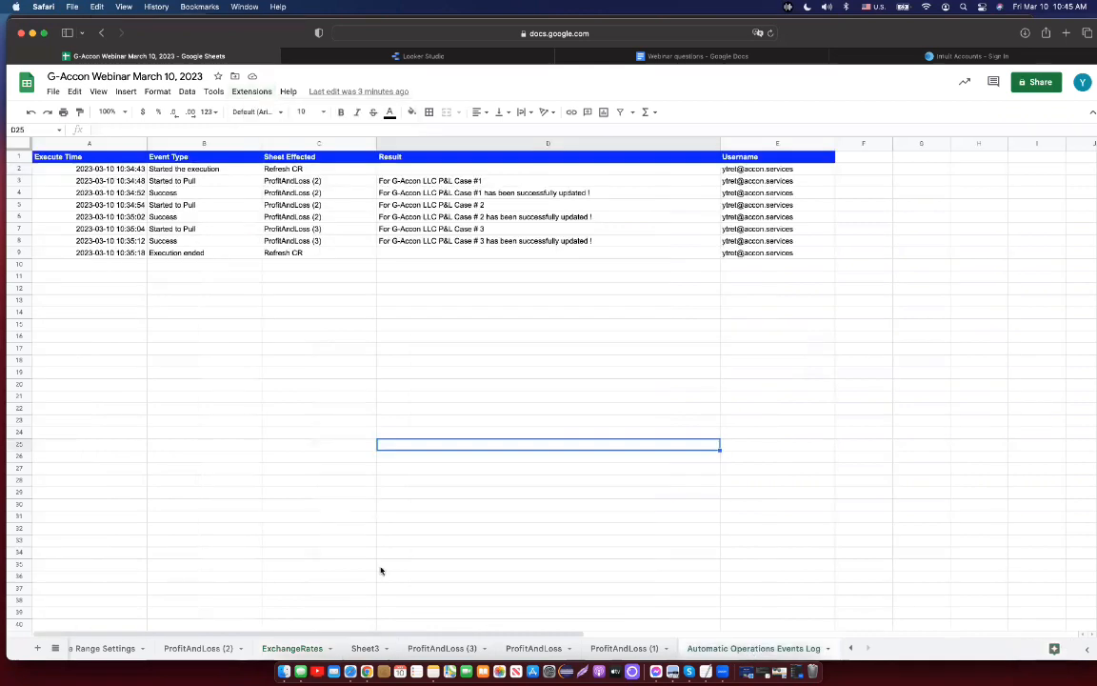
# Step: From the ProfitAndLoss (3) sheet, start a new G-Accon for QuickBooks consolidated report template
pyautogui.click(442, 649)
pyautogui.click(254, 91)
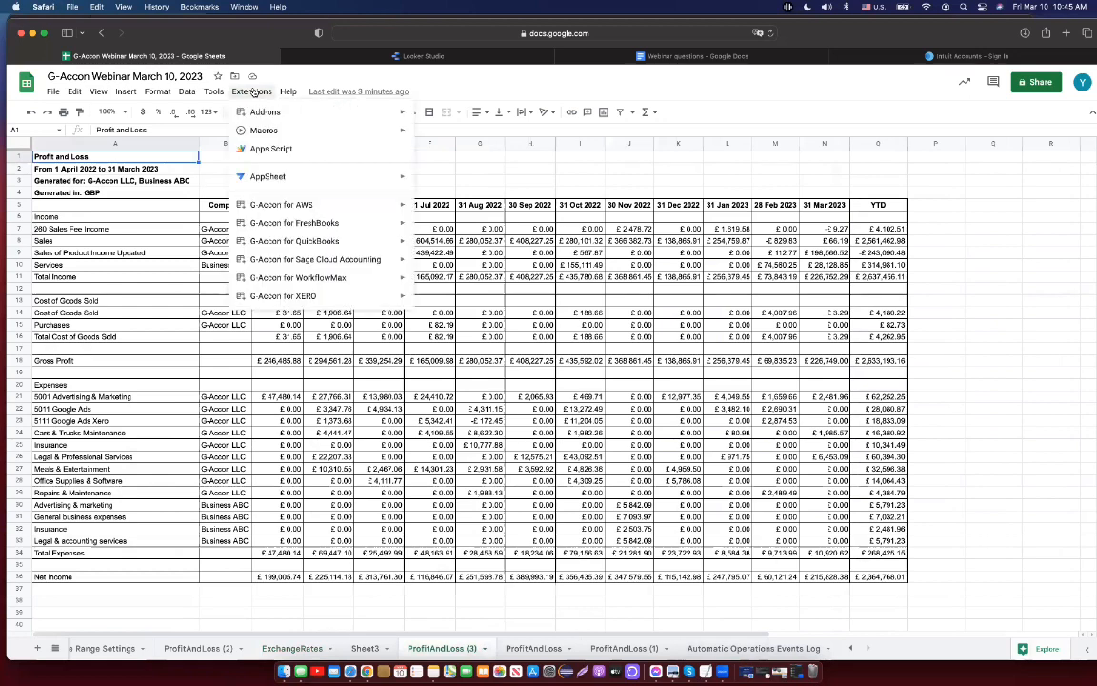
pyautogui.moveTo(328, 245)
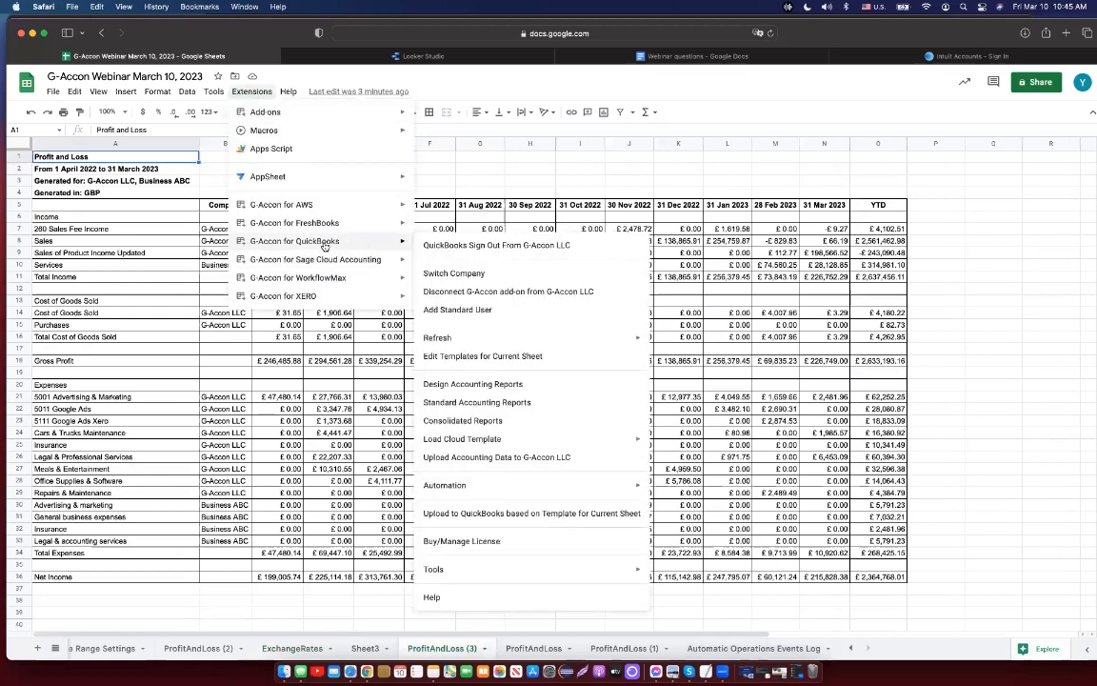
pyautogui.click(509, 422)
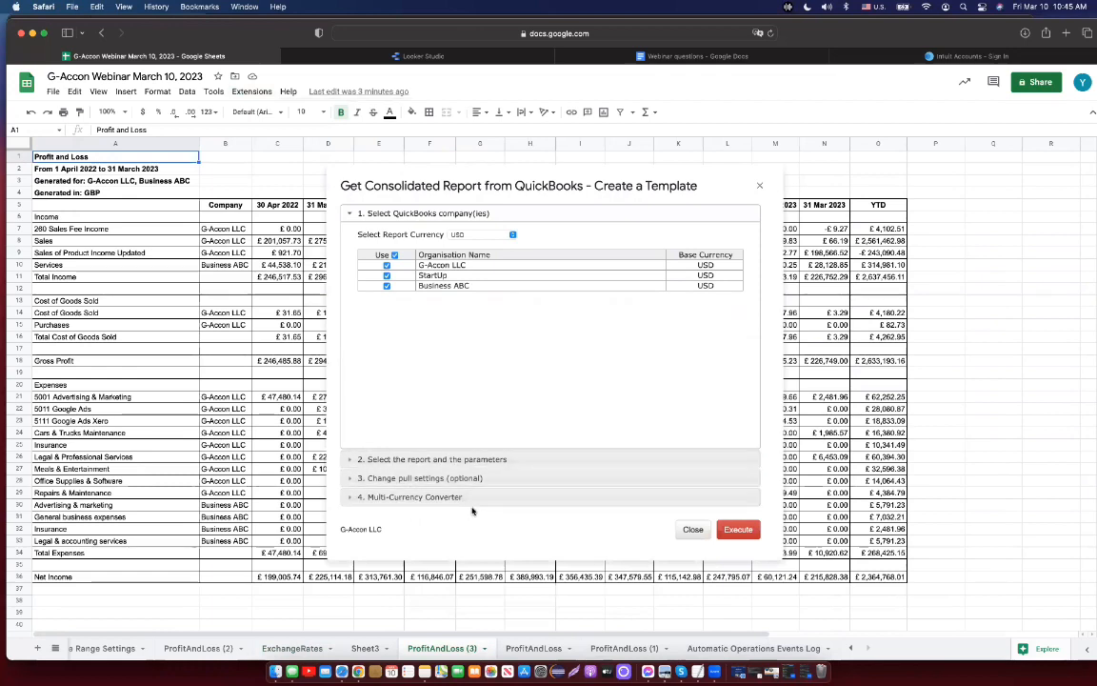
# Step: Close the consolidated report template and start a new G-Accon for QuickBooks automation workflow from the ProfitAndLoss (2) sheet
pyautogui.click(759, 185)
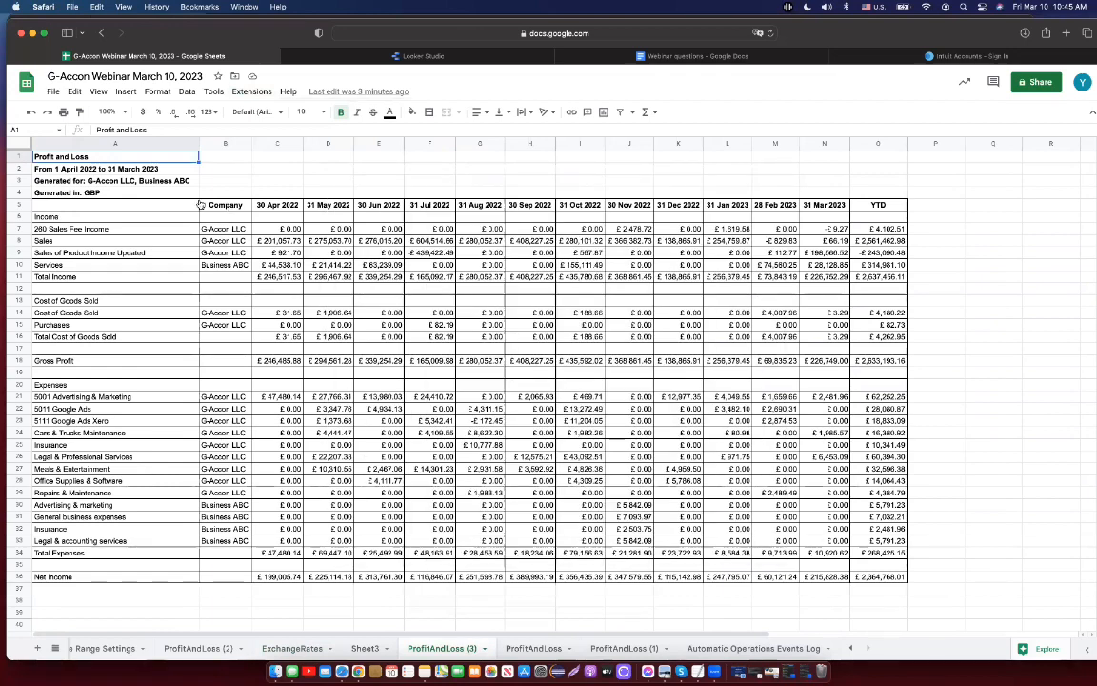
pyautogui.click(200, 649)
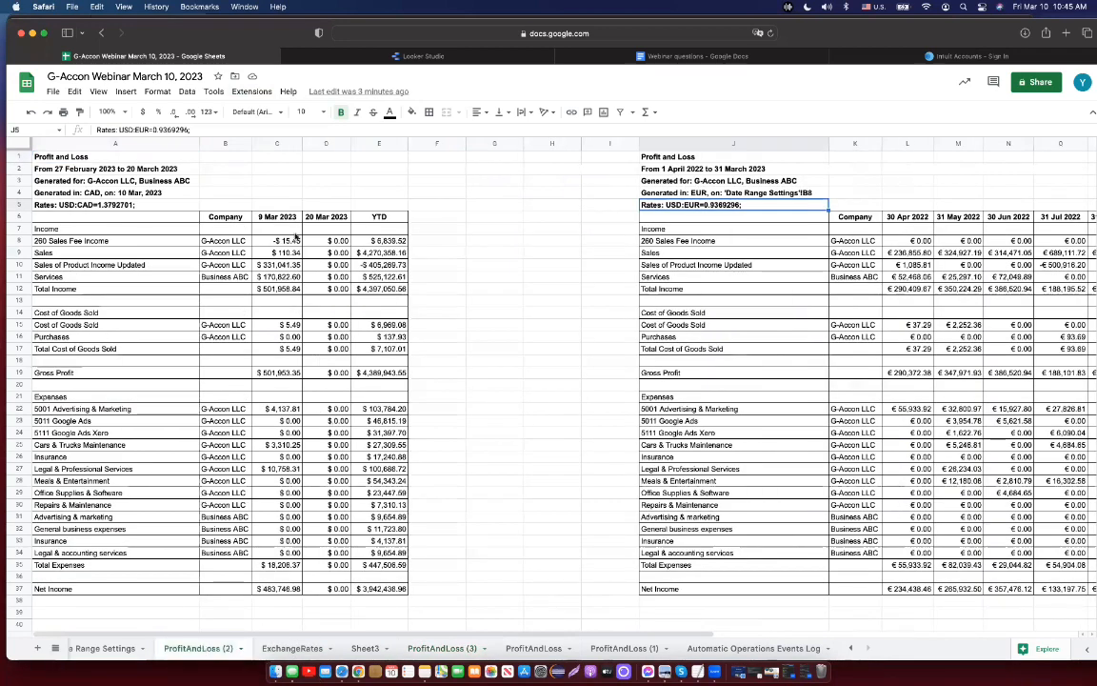
pyautogui.click(251, 92)
pyautogui.moveTo(329, 244)
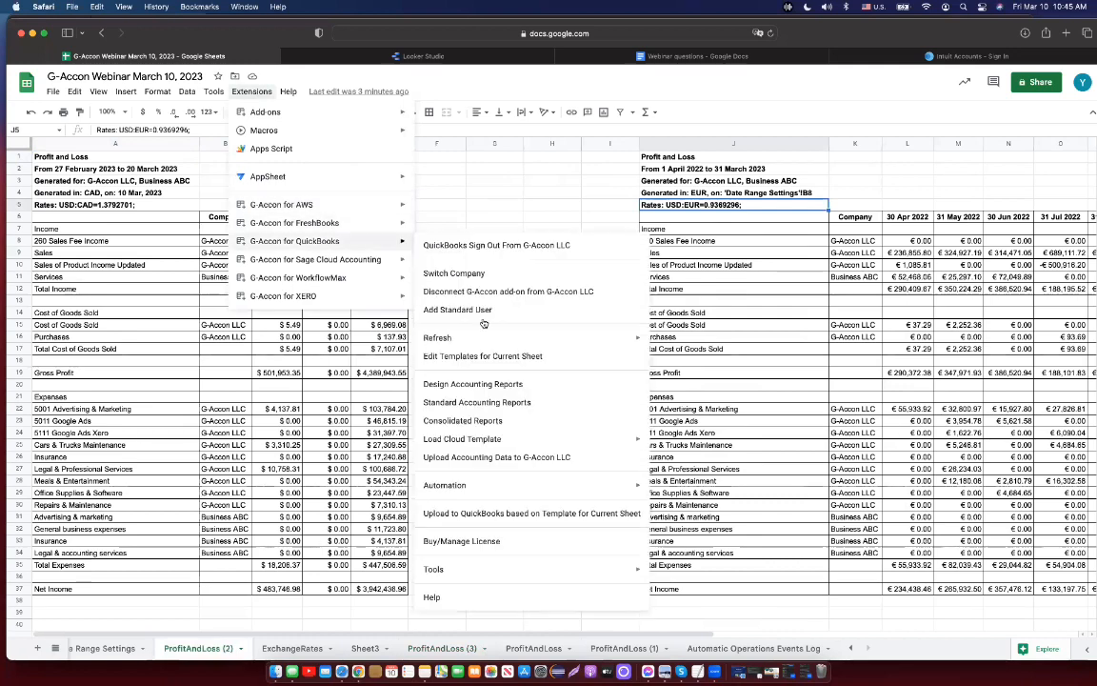
pyautogui.moveTo(517, 487)
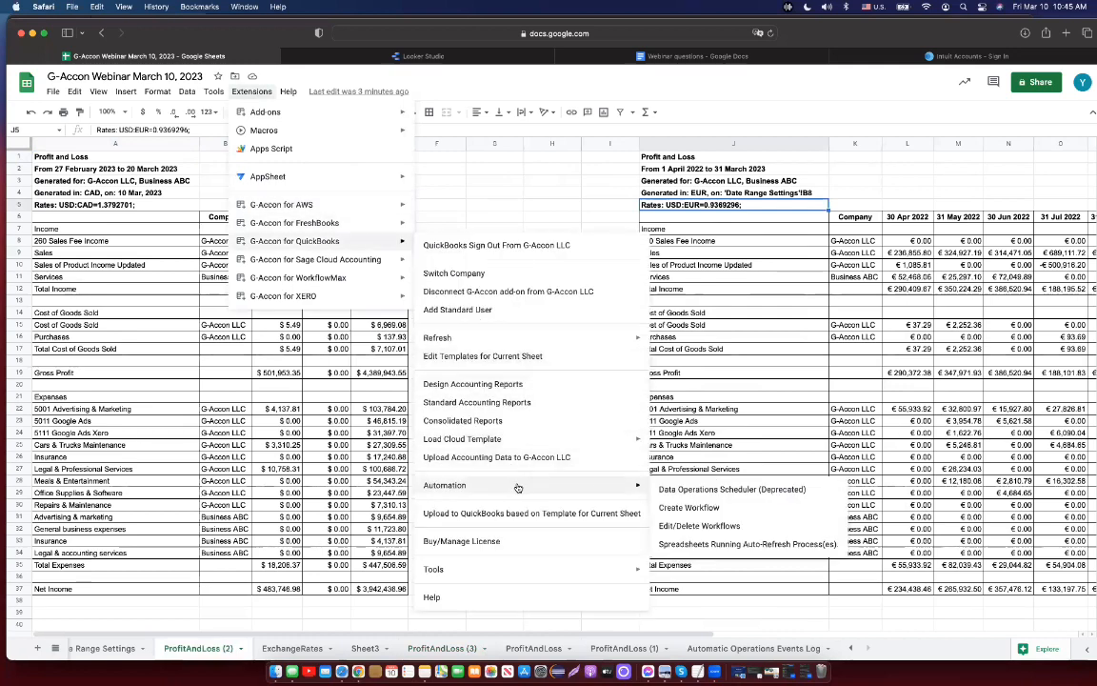
pyautogui.click(686, 507)
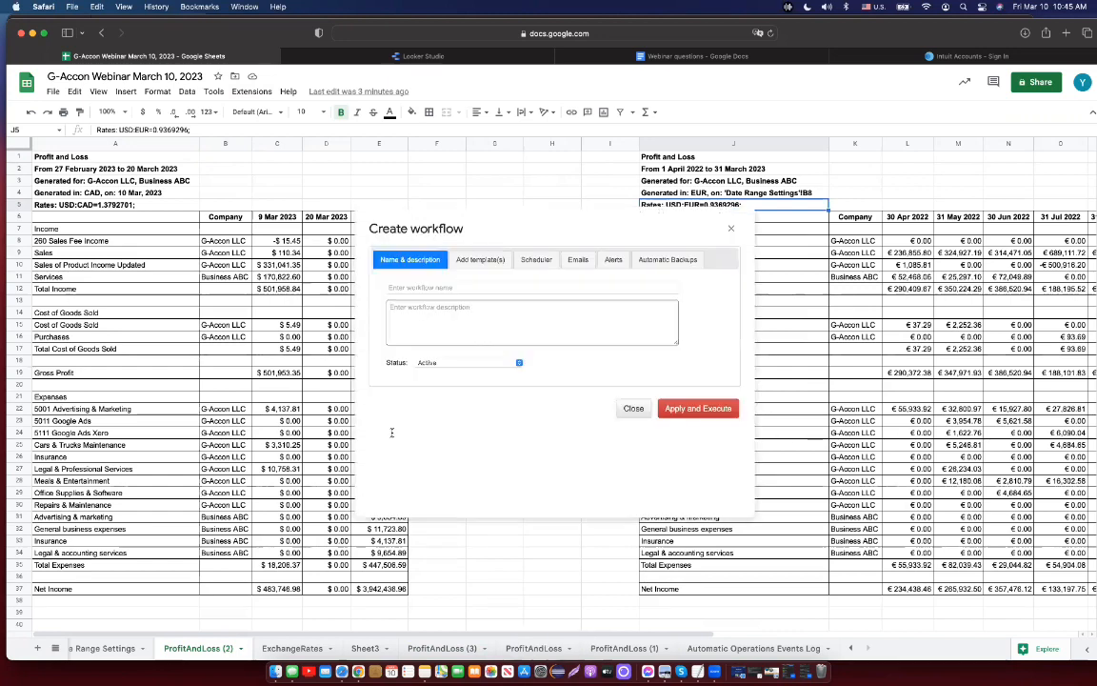
# Step: Review the hourly interval choices in the new workflow's scheduler, and close the workflow without applying it
pyautogui.click(536, 259)
pyautogui.click(668, 312)
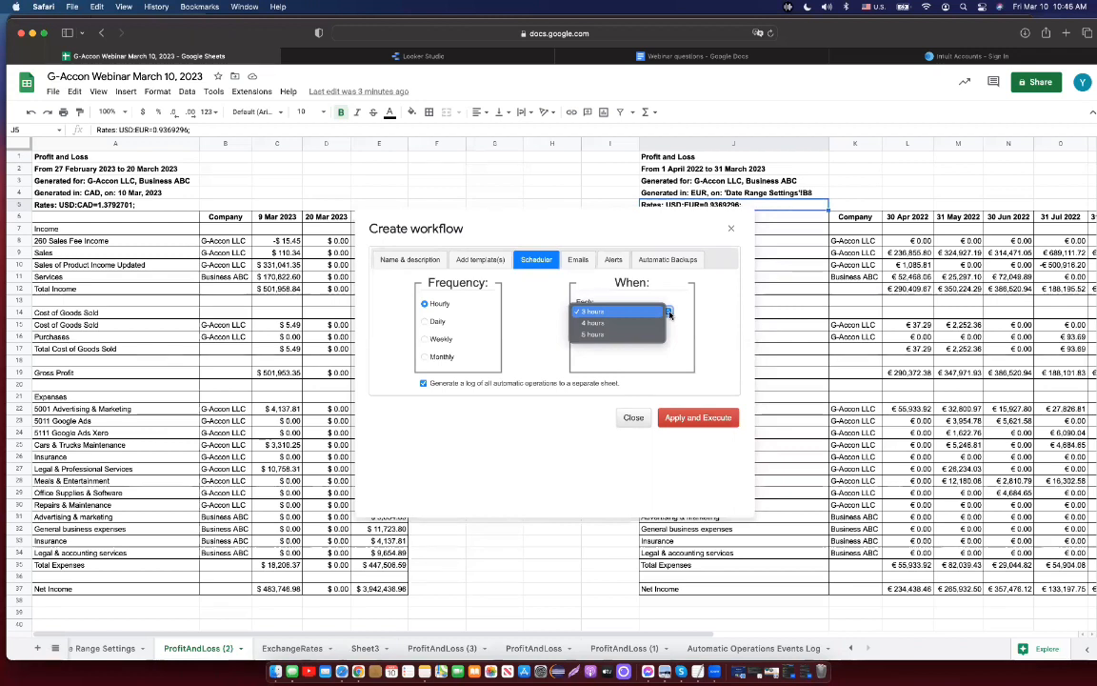
pyautogui.click(733, 231)
pyautogui.click(732, 231)
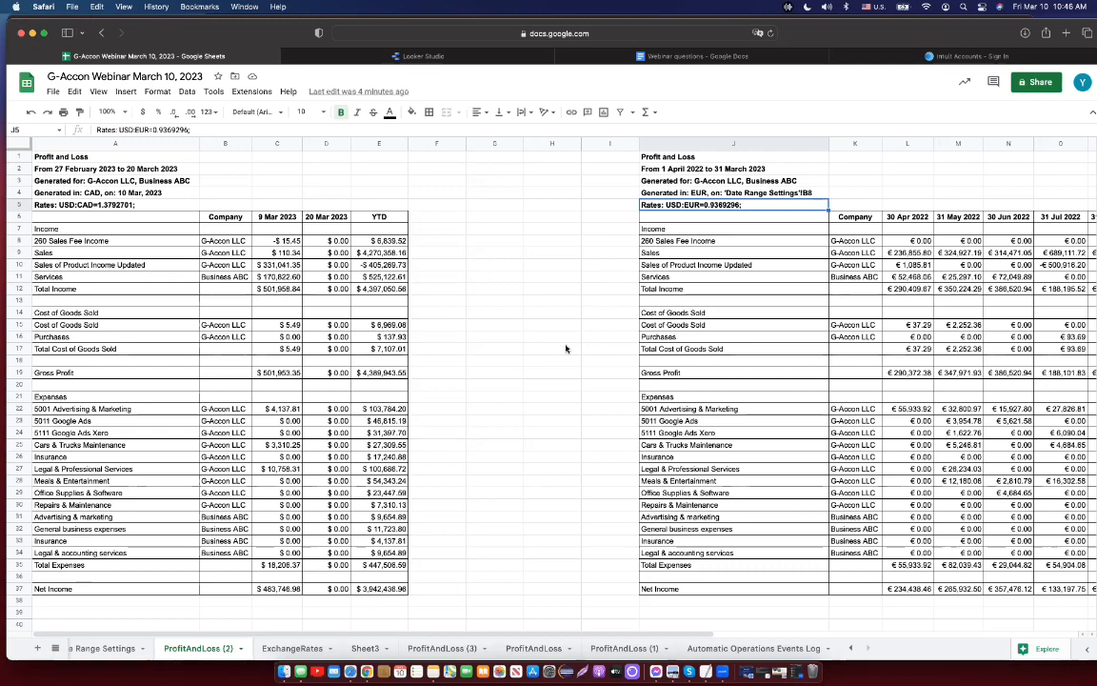
# Step: Open the G-Accon website, accon.services, in a new browser tab and go to its Contact Us page
pyautogui.click(1067, 35)
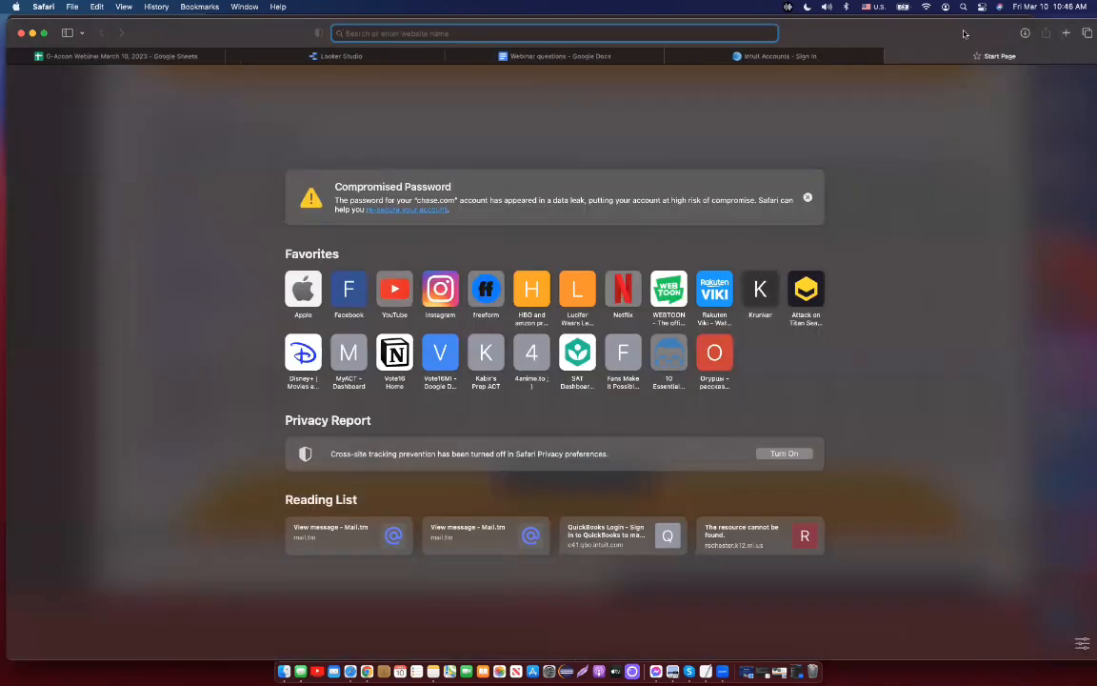
pyautogui.moveTo(964, 36); pyautogui.dragTo(956, 104)
pyautogui.write('acc')
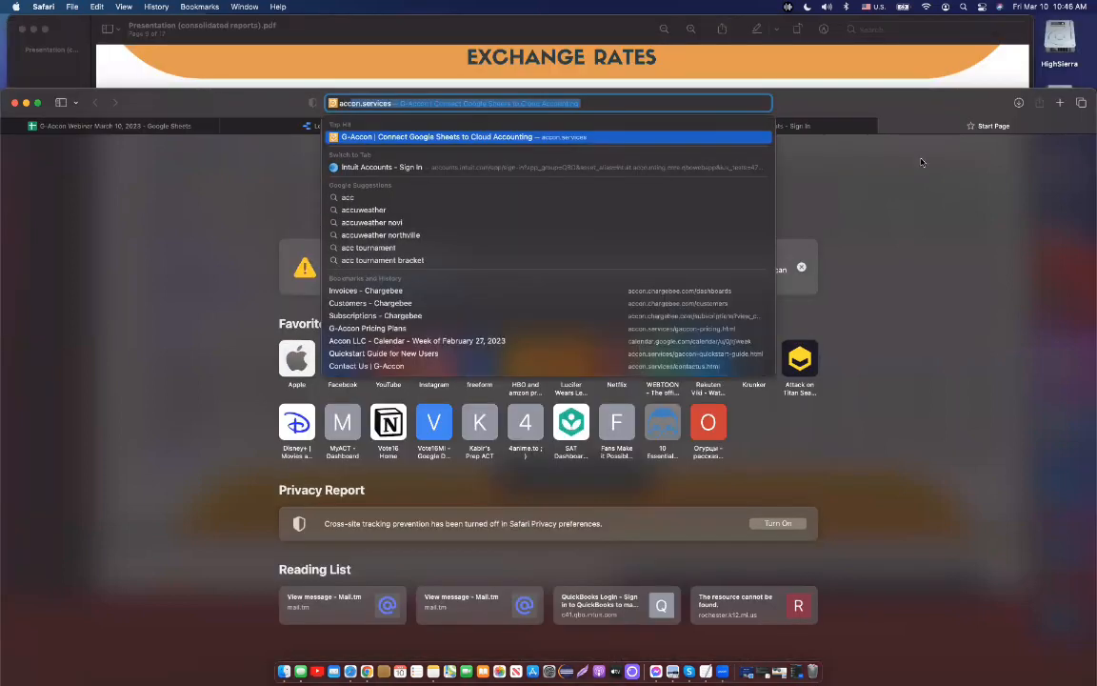
pyautogui.press('BackSpace')
pyautogui.click(562, 138)
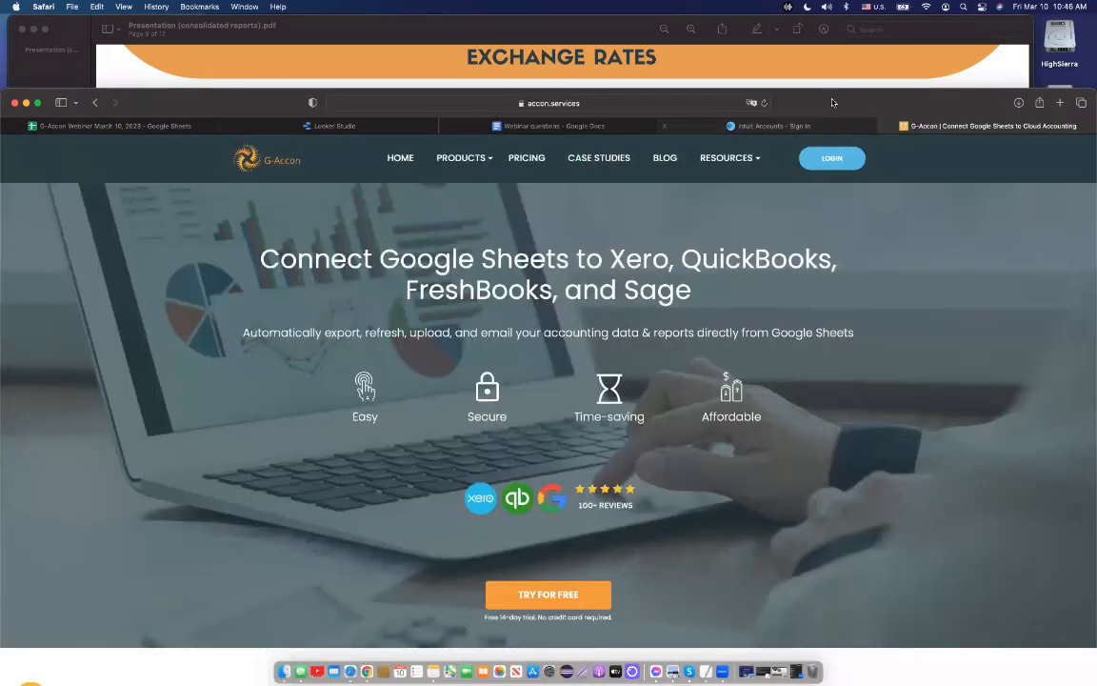
pyautogui.moveTo(834, 98); pyautogui.dragTo(860, 39)
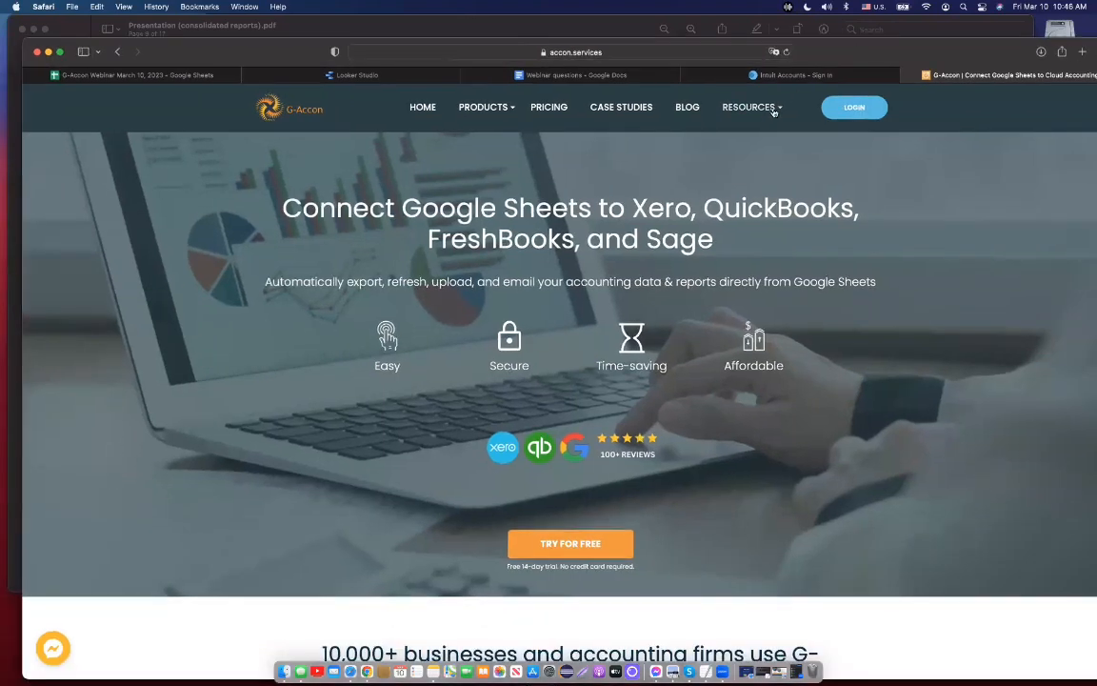
pyautogui.moveTo(774, 113)
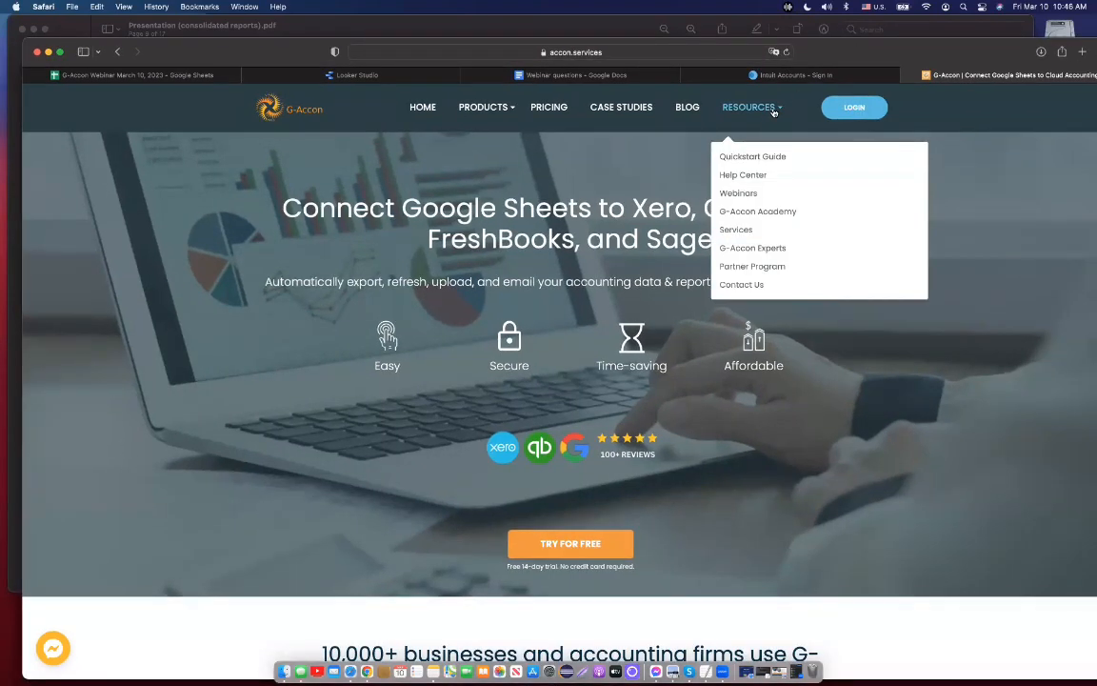
pyautogui.click(755, 286)
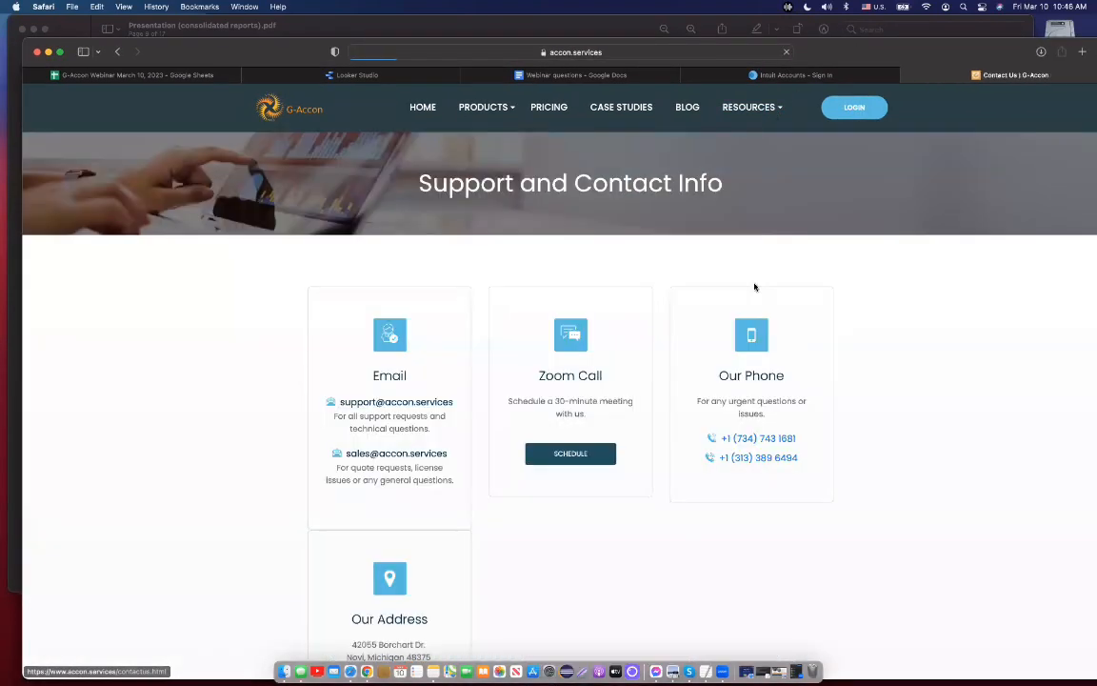